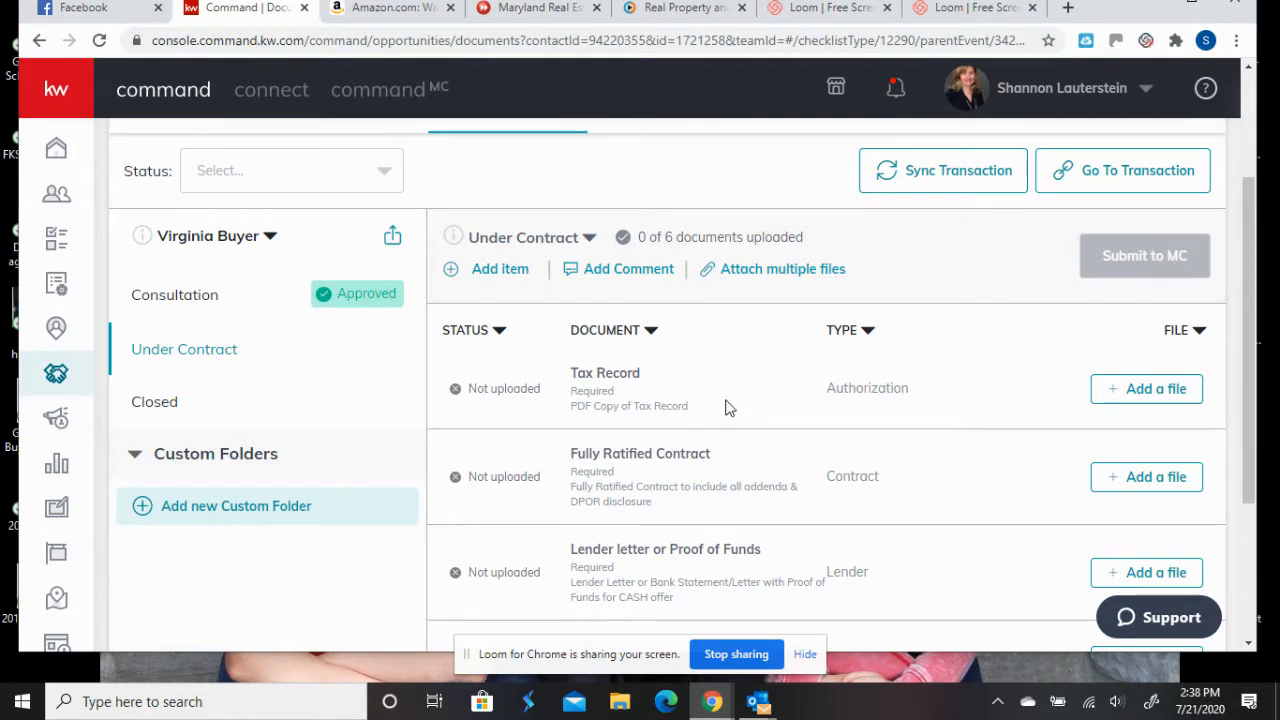
# - Upload the Eagle Mine Tax PDF from the Reel Purchase folder to the Tax Record item
pyautogui.scroll(-1, 729, 408)
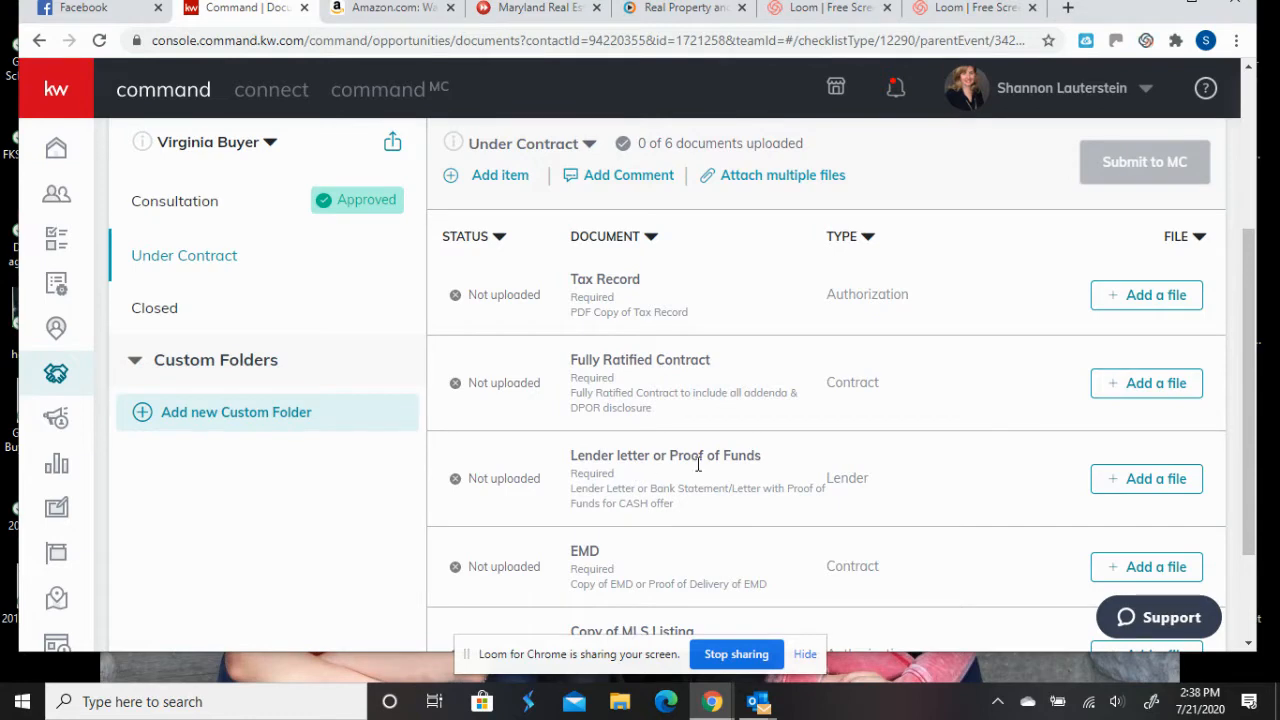
pyautogui.scroll(-1, 698, 464)
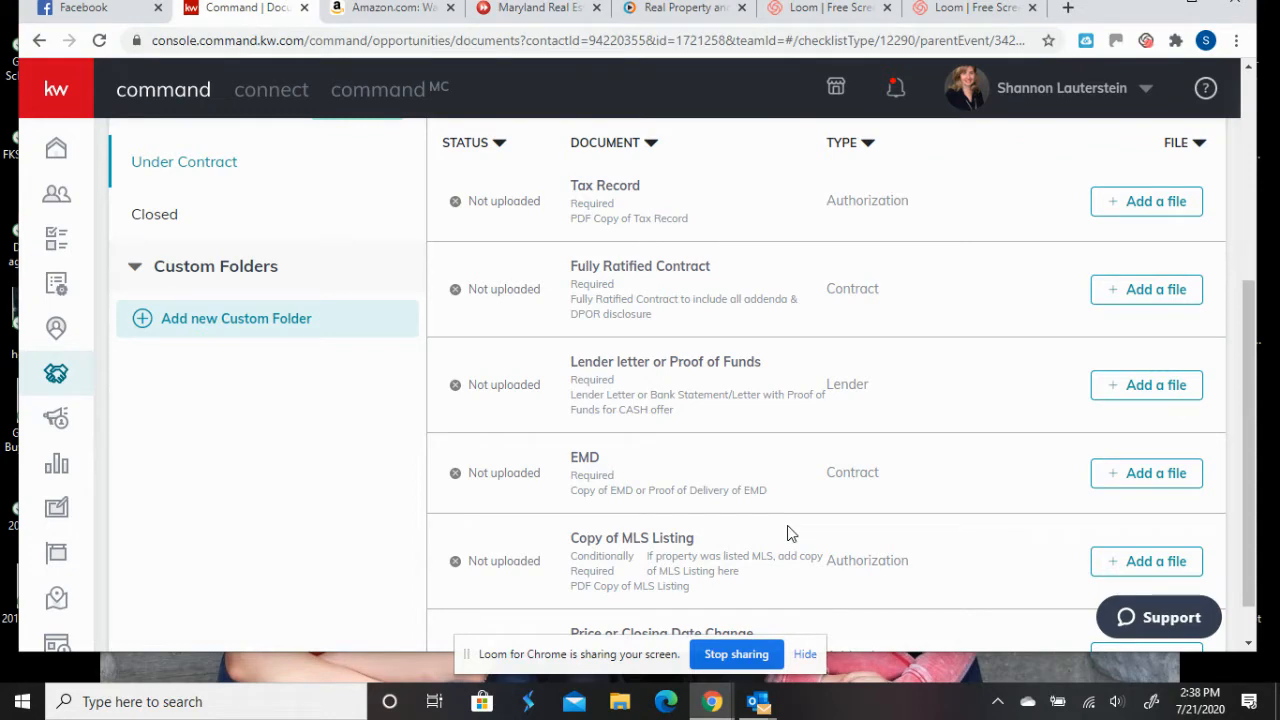
pyautogui.scroll(1, 790, 533)
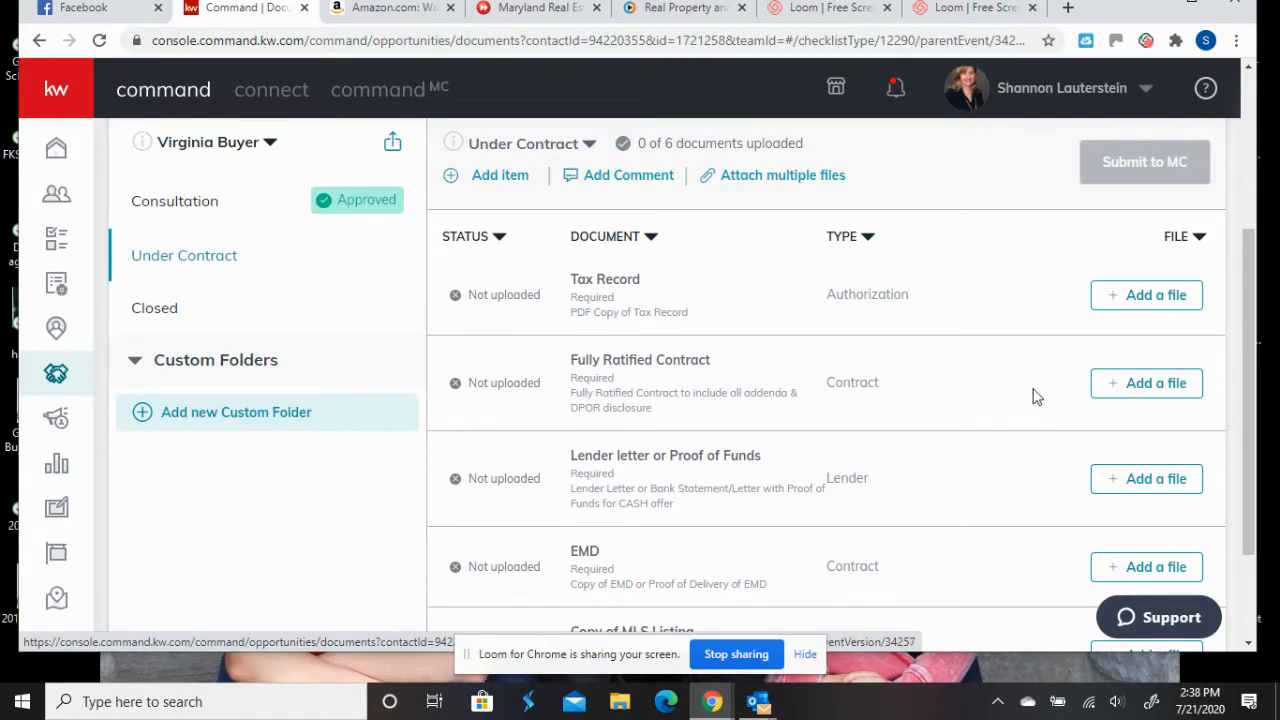
pyautogui.click(1155, 298)
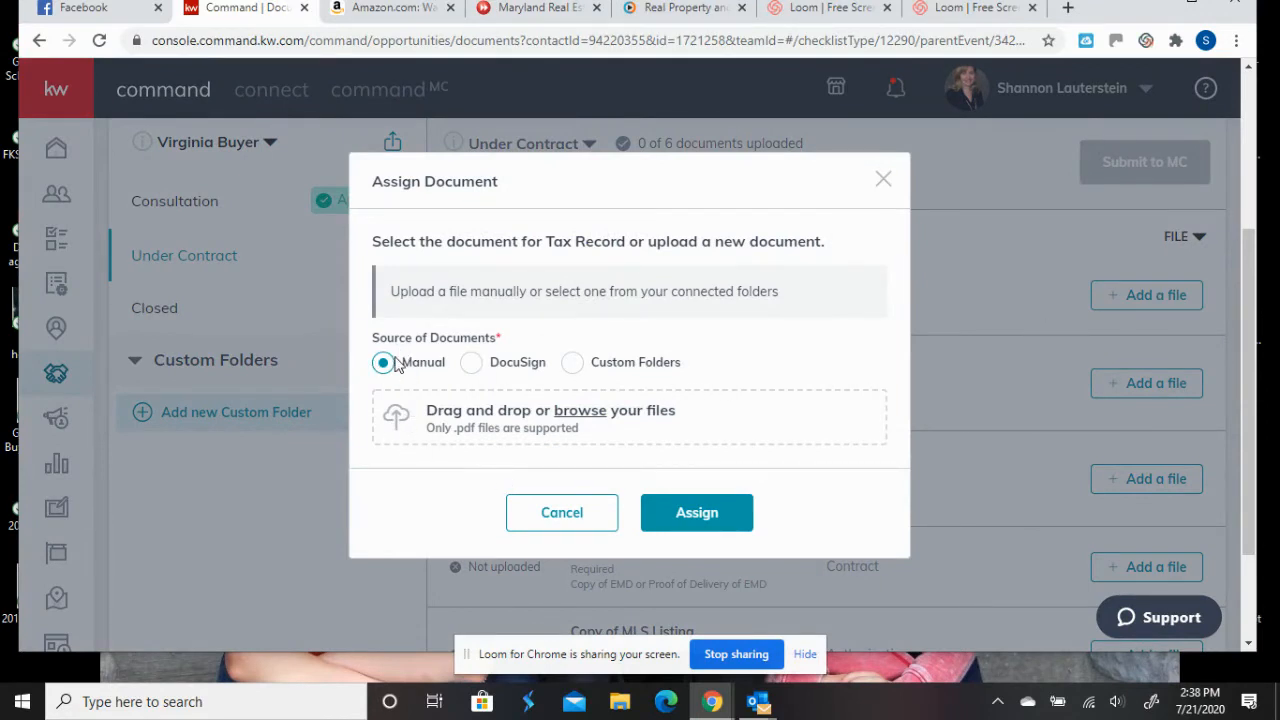
pyautogui.click(545, 425)
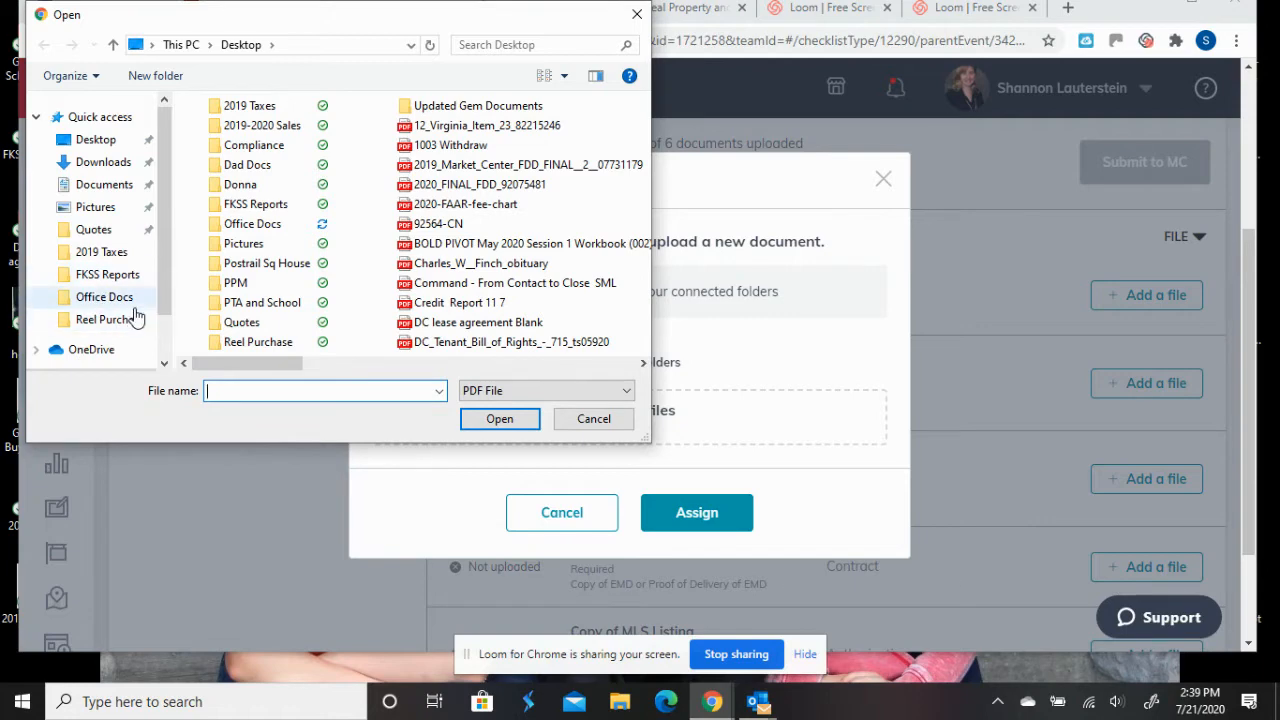
pyautogui.click(125, 322)
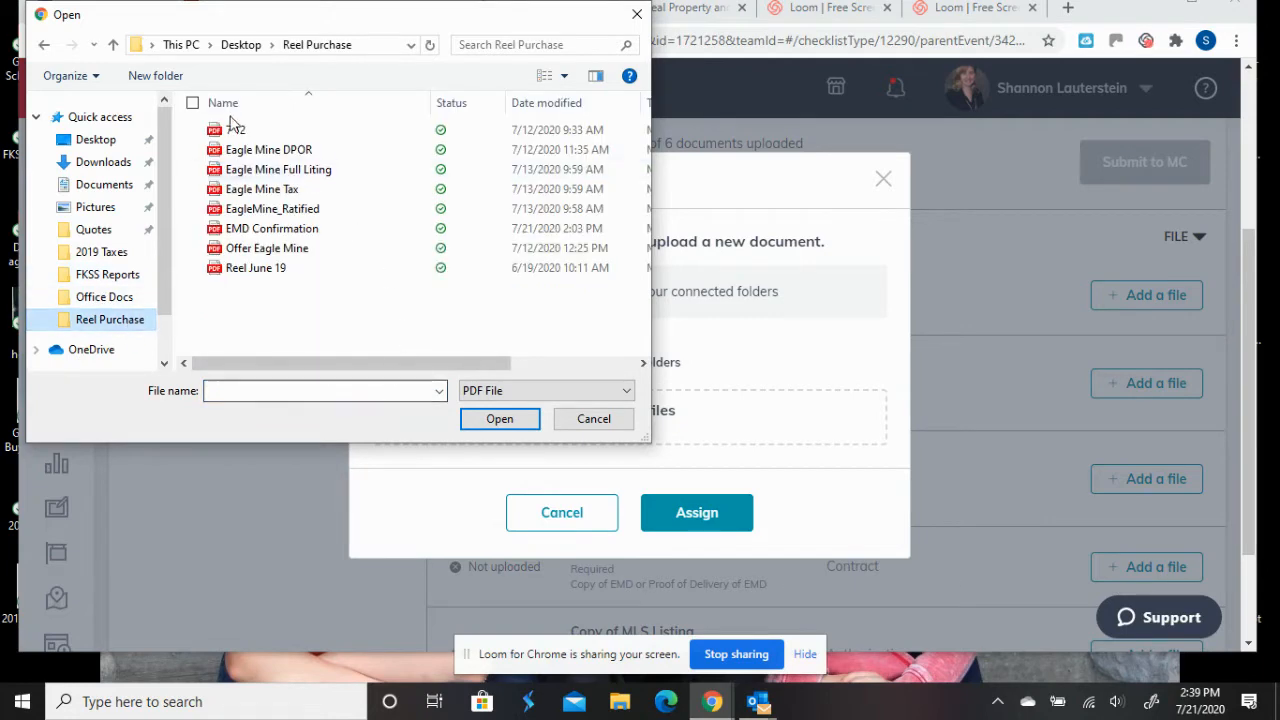
pyautogui.click(262, 190)
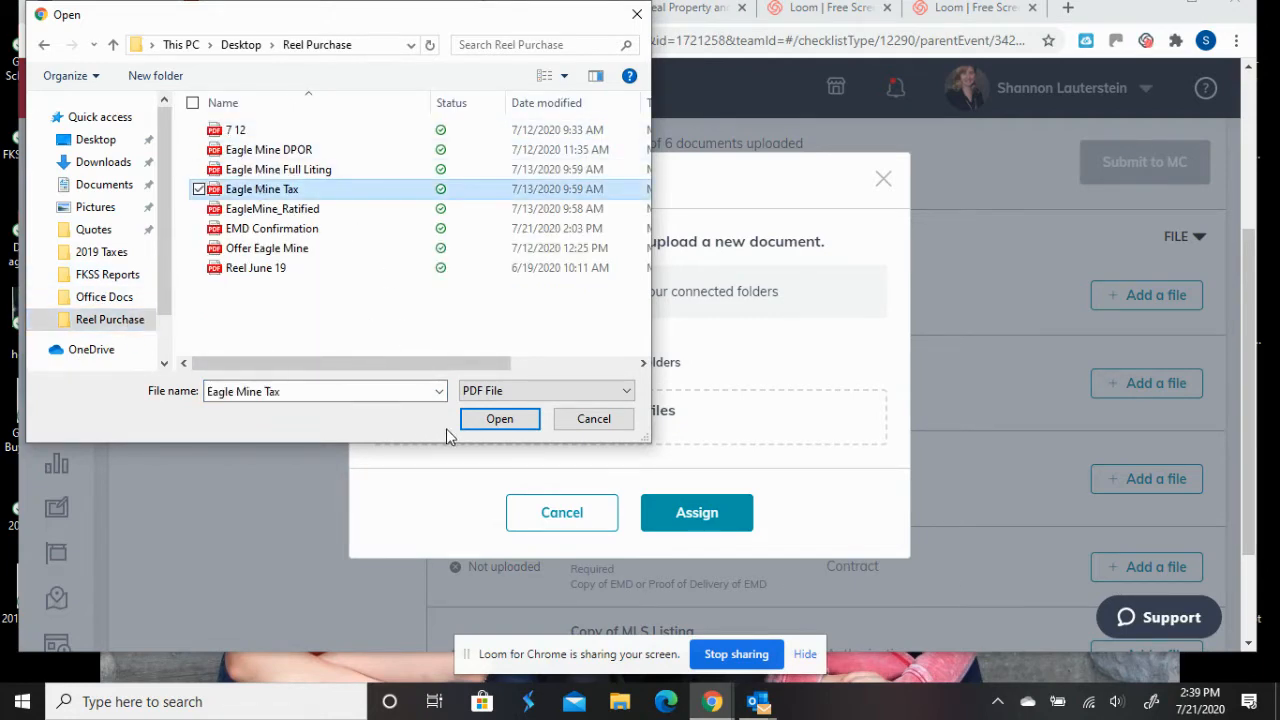
pyautogui.click(500, 421)
pyautogui.click(700, 498)
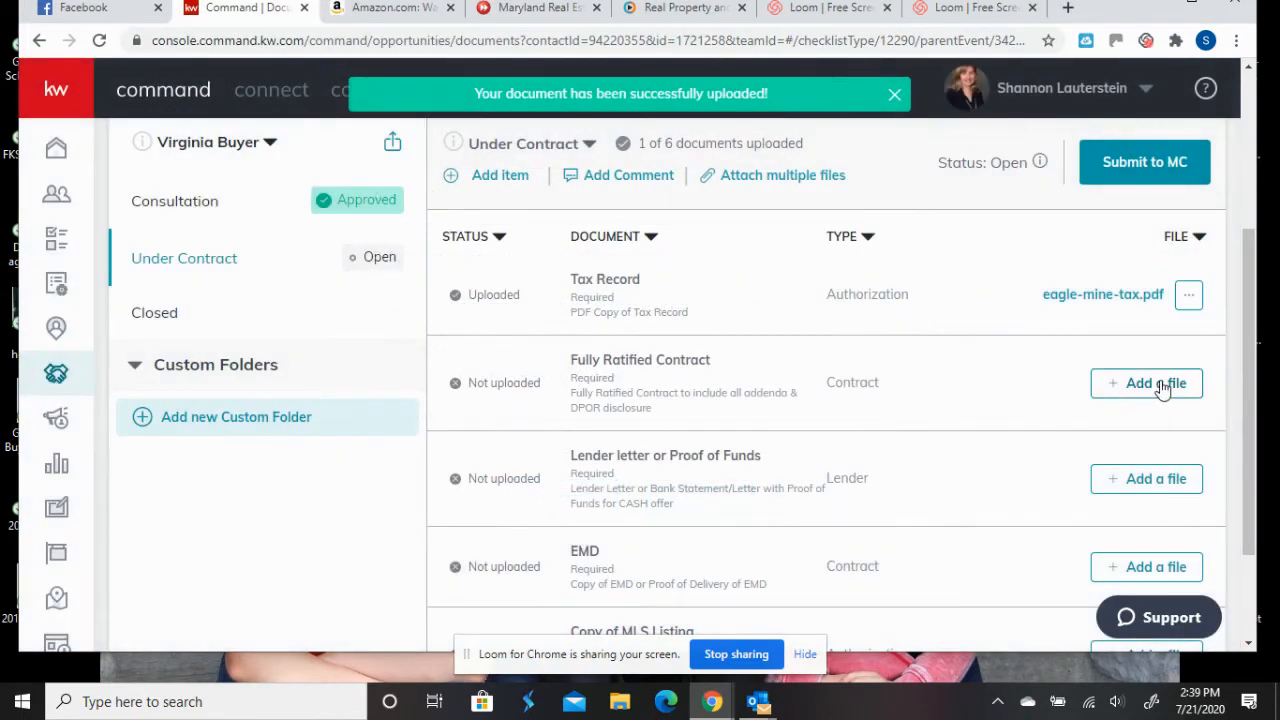
# - Upload the EagleMine_Ratified PDF to the Fully Ratified Contract item
pyautogui.click(1160, 385)
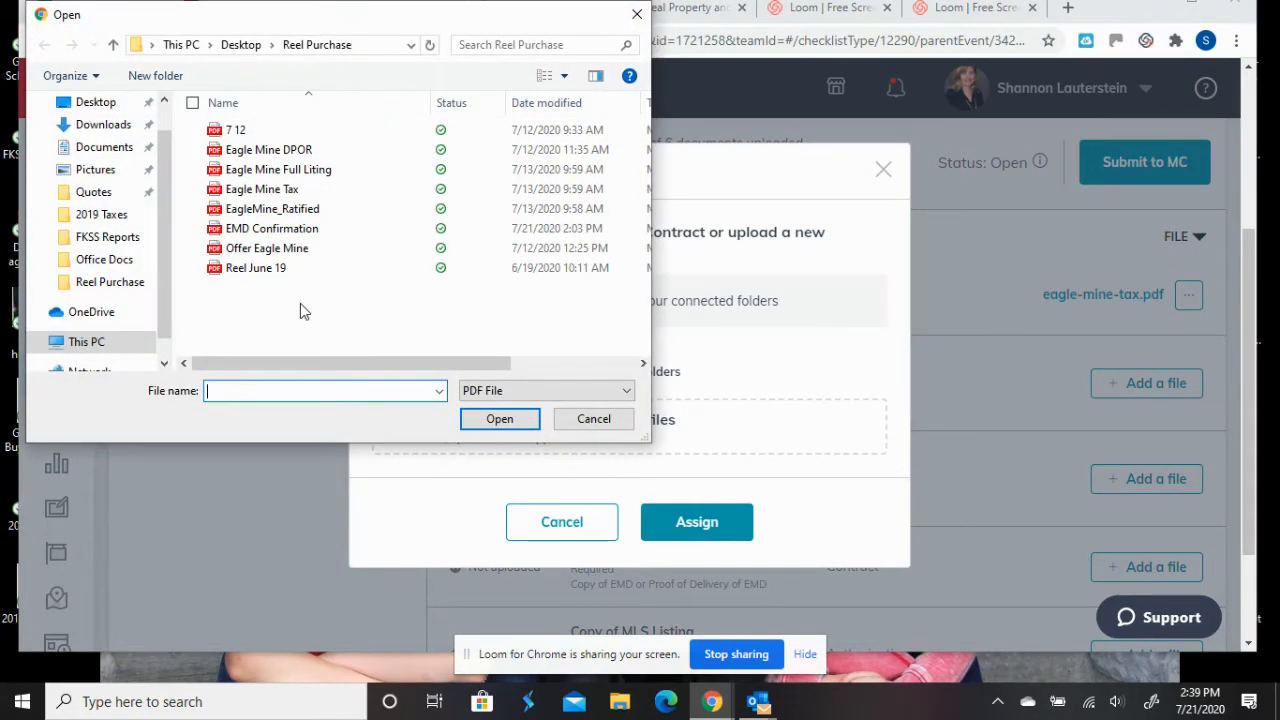
pyautogui.click(282, 214)
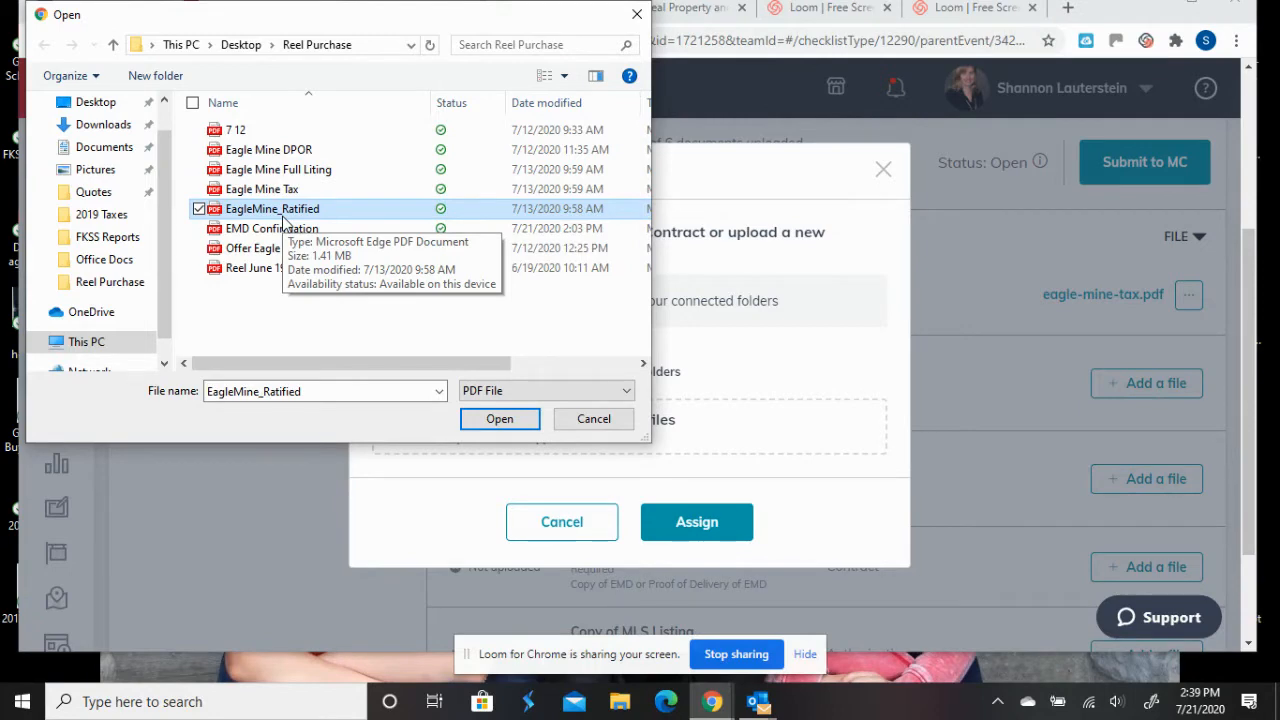
pyautogui.click(512, 425)
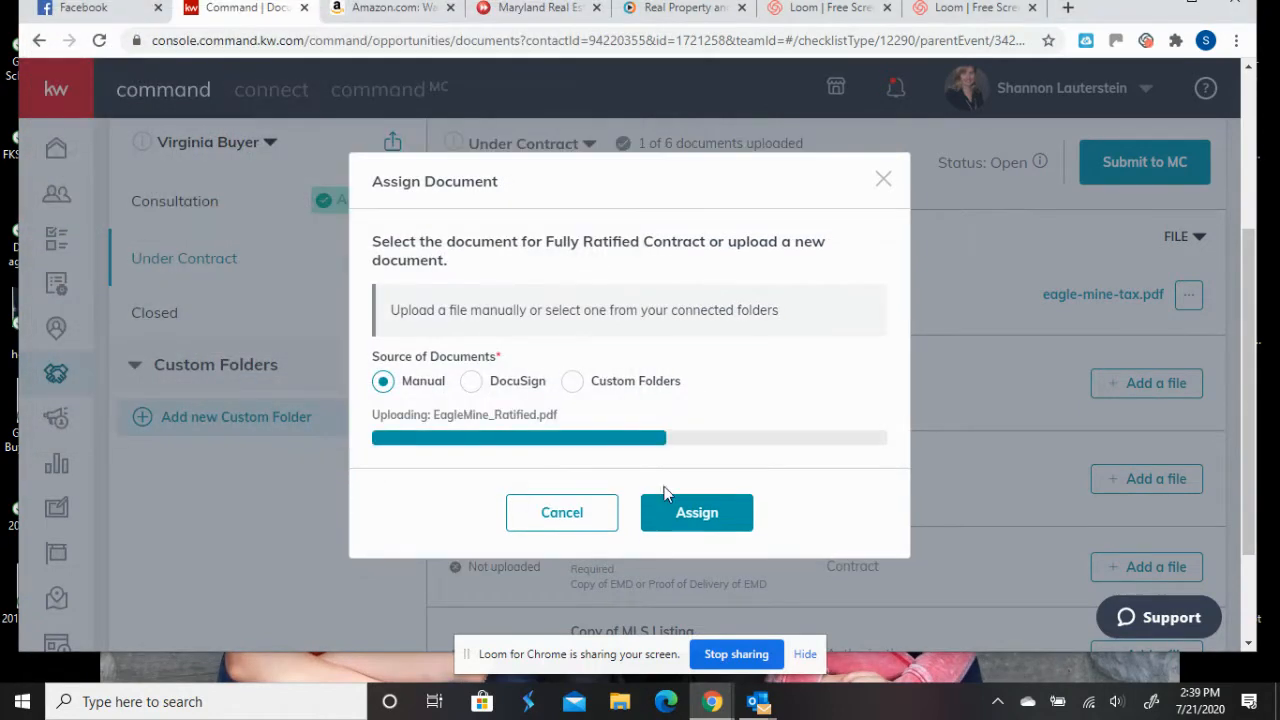
pyautogui.click(699, 516)
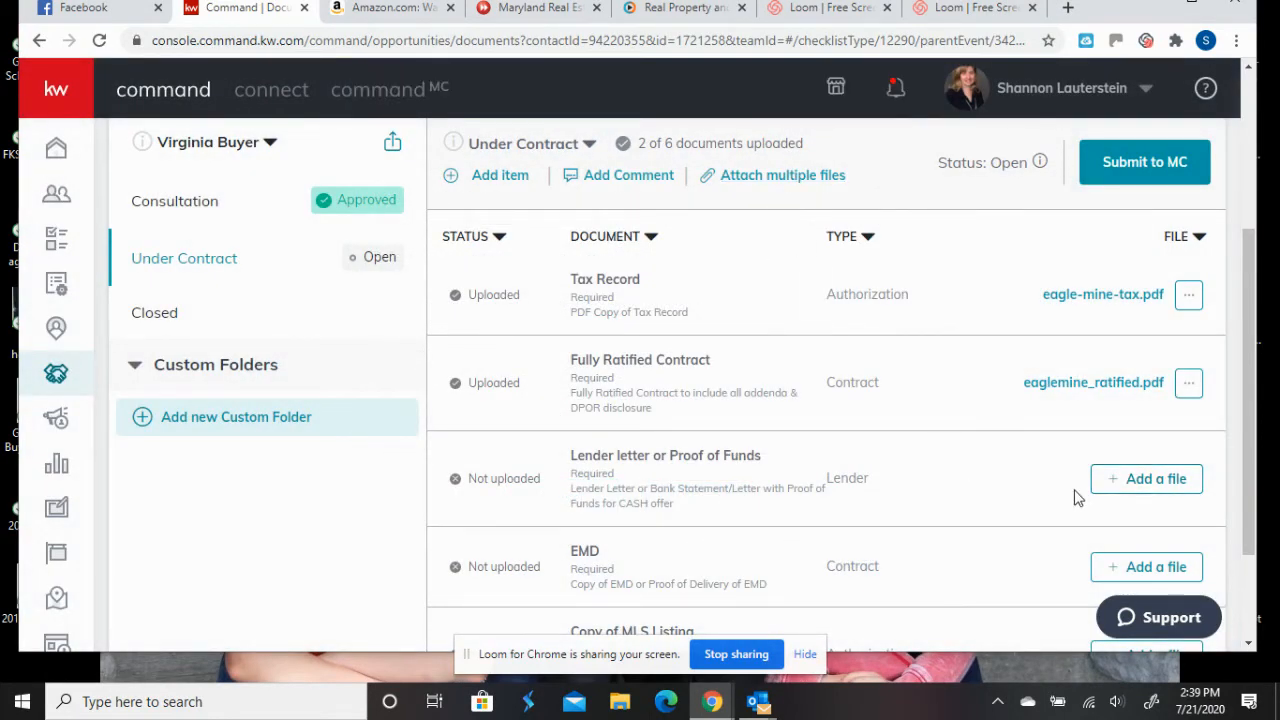
pyautogui.scroll(-1, 1077, 497)
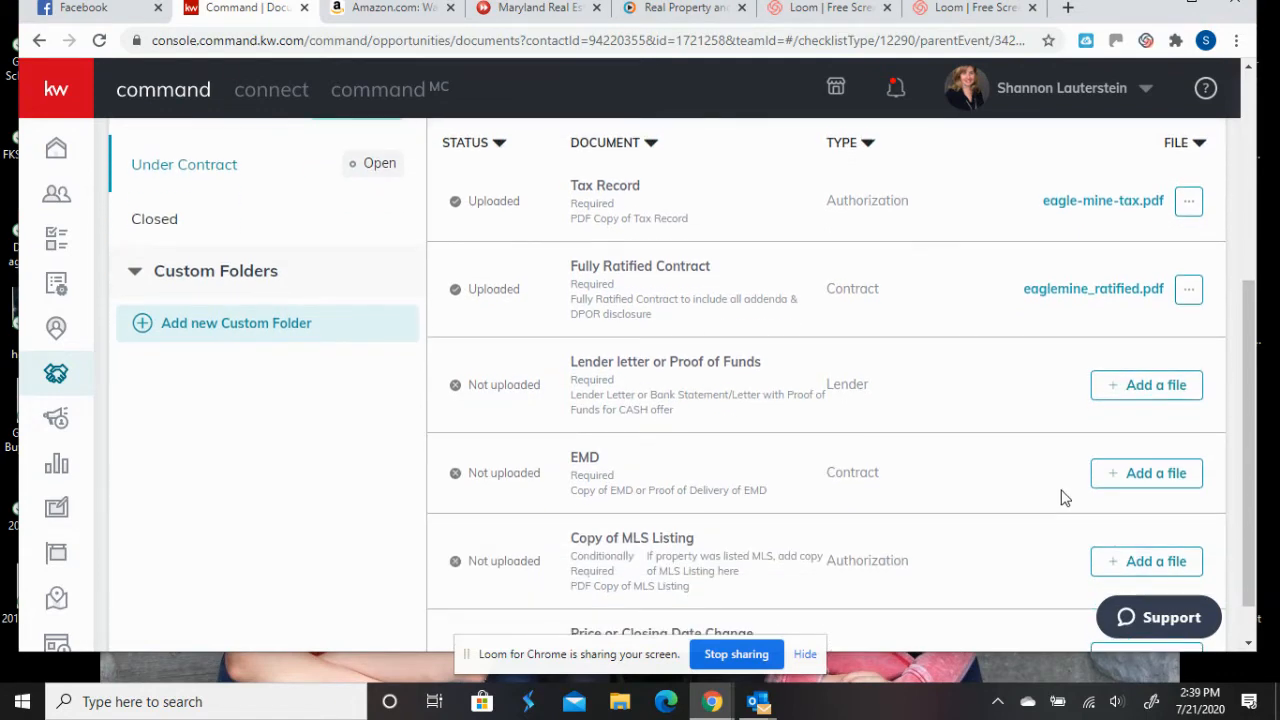
# - Upload Reel June 19 to the Lender letter / Proof of Funds item
pyautogui.click(1136, 388)
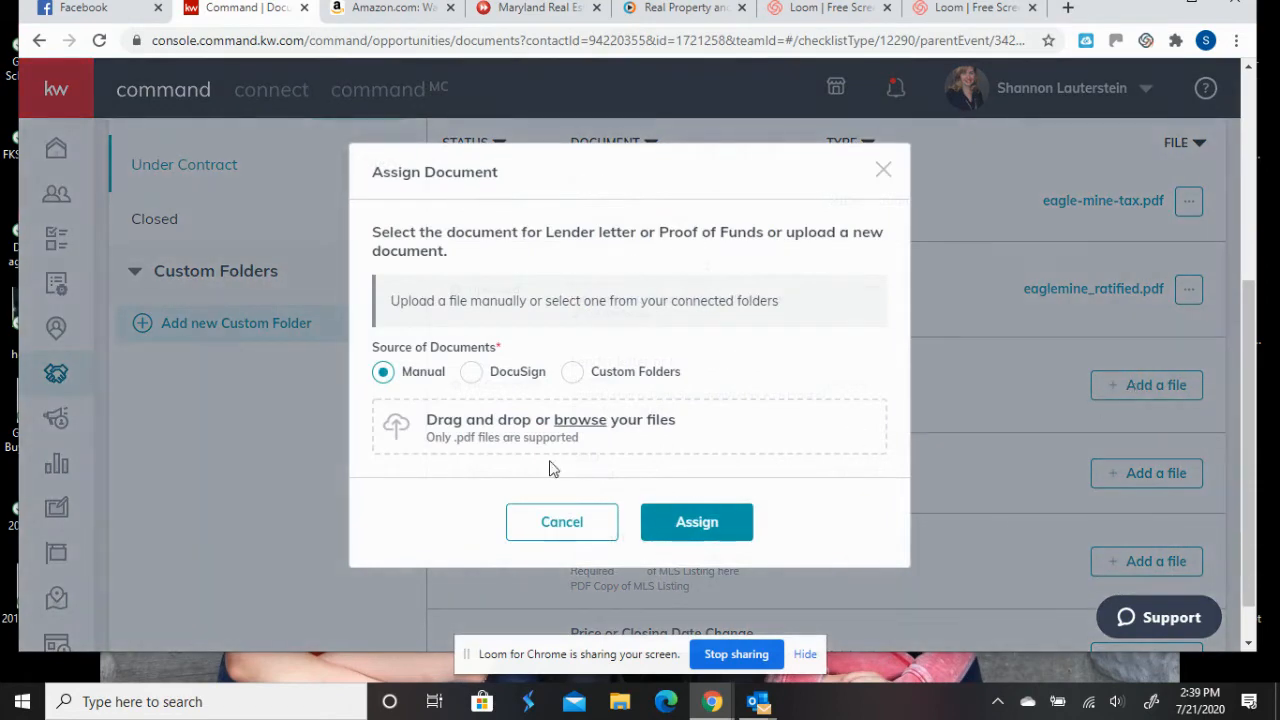
pyautogui.click(486, 441)
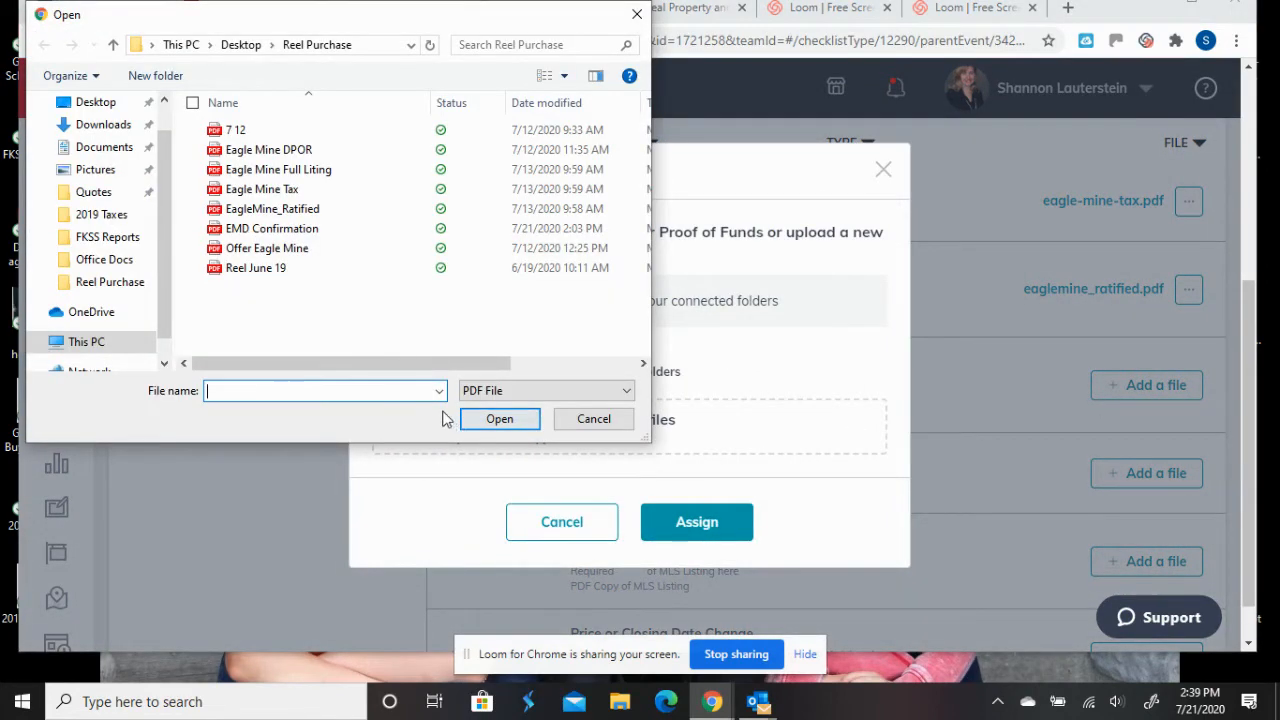
pyautogui.click(270, 278)
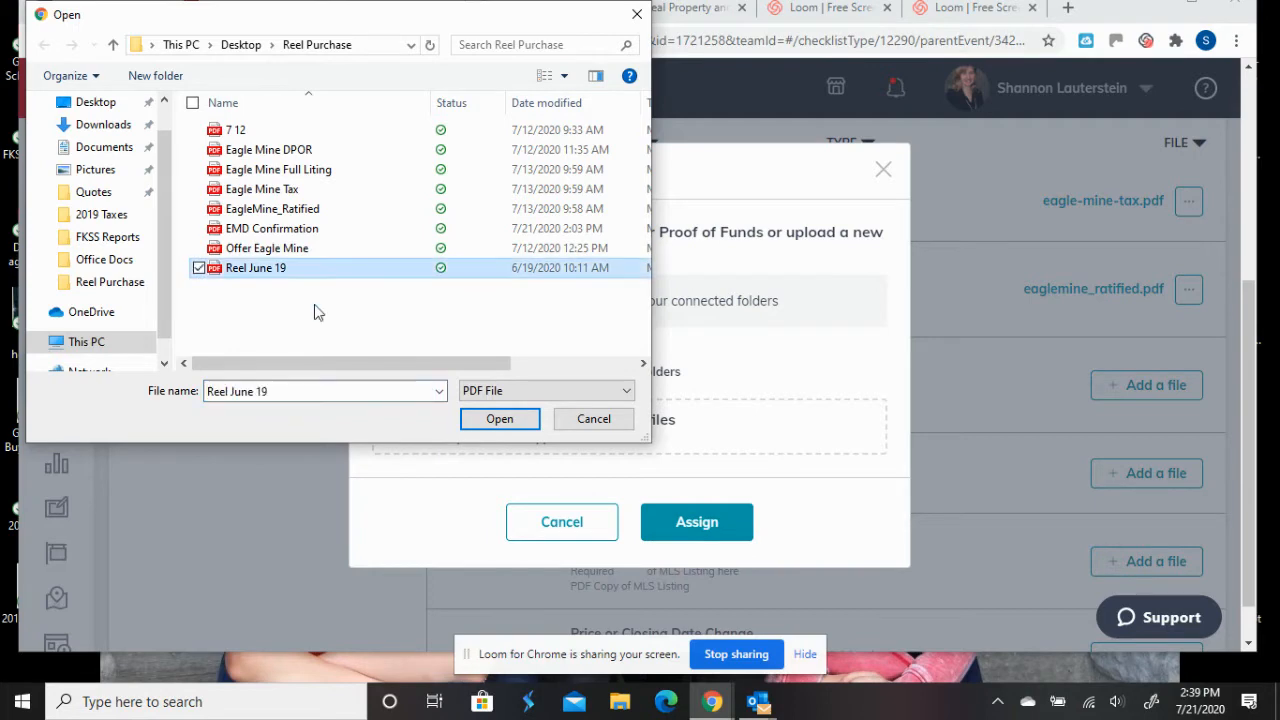
pyautogui.click(495, 420)
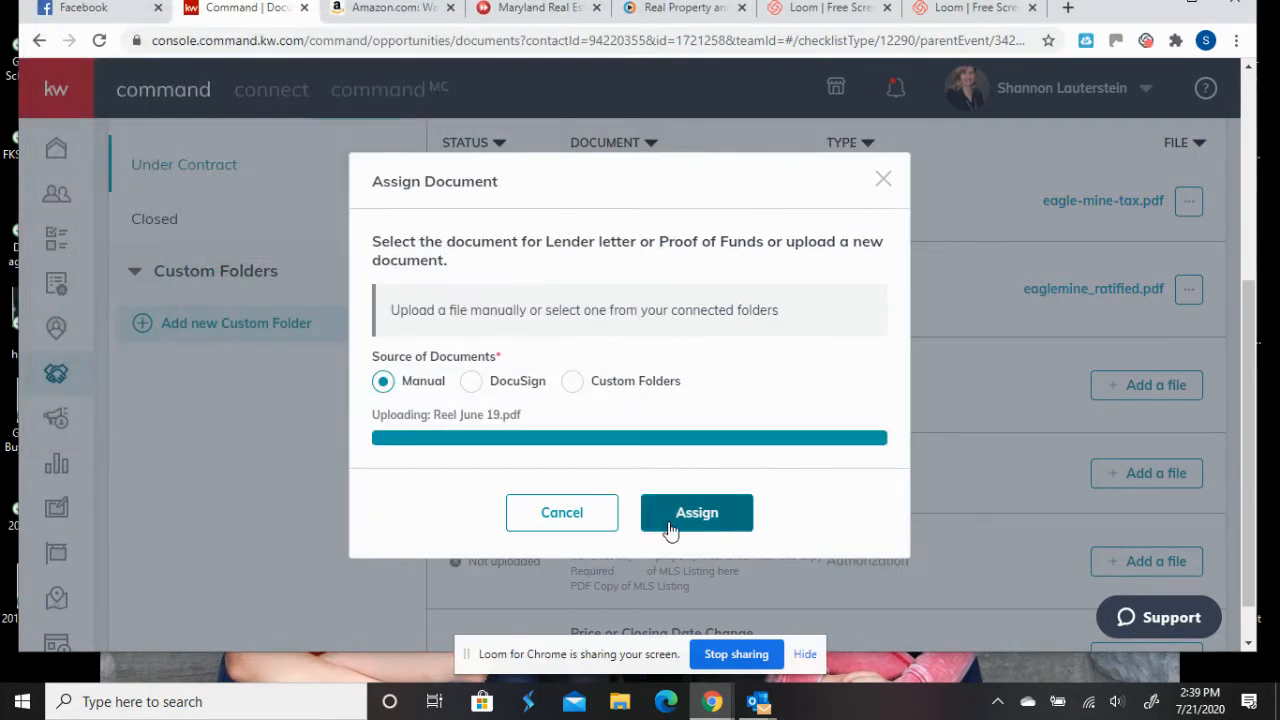
pyautogui.click(685, 522)
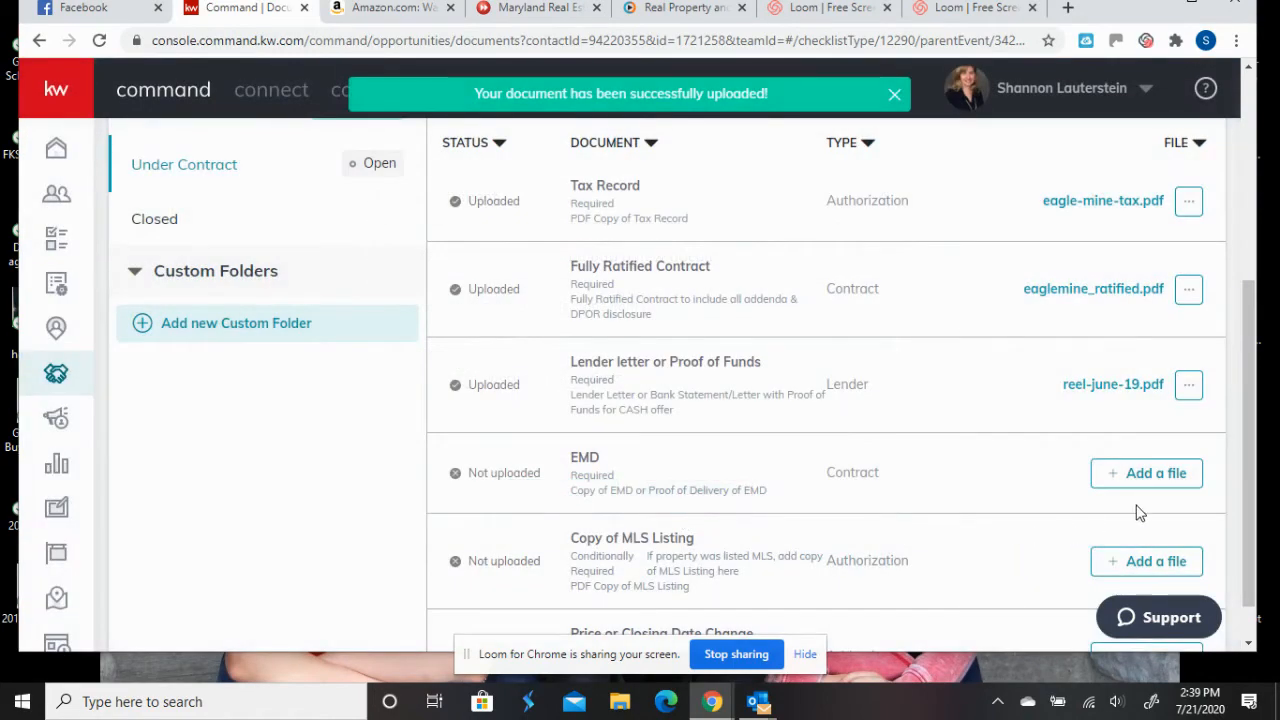
# - Upload EMD Confirmation to the EMD item
pyautogui.click(1142, 474)
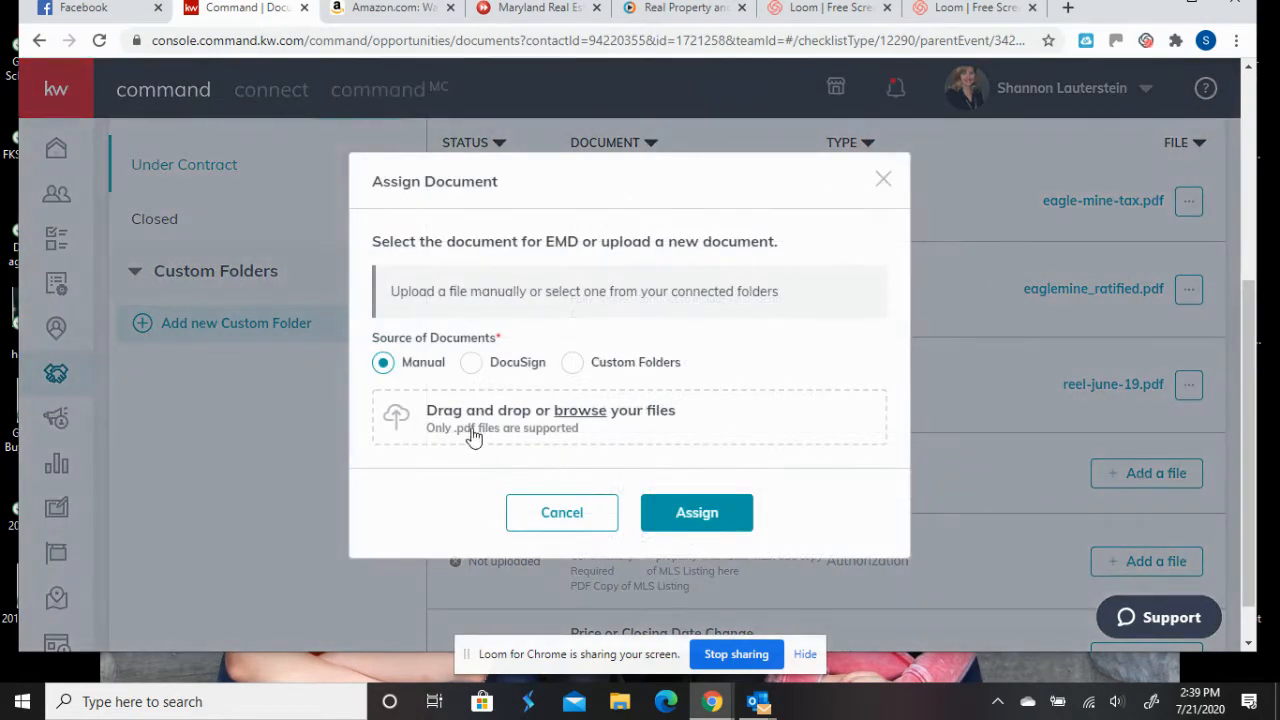
pyautogui.click(467, 428)
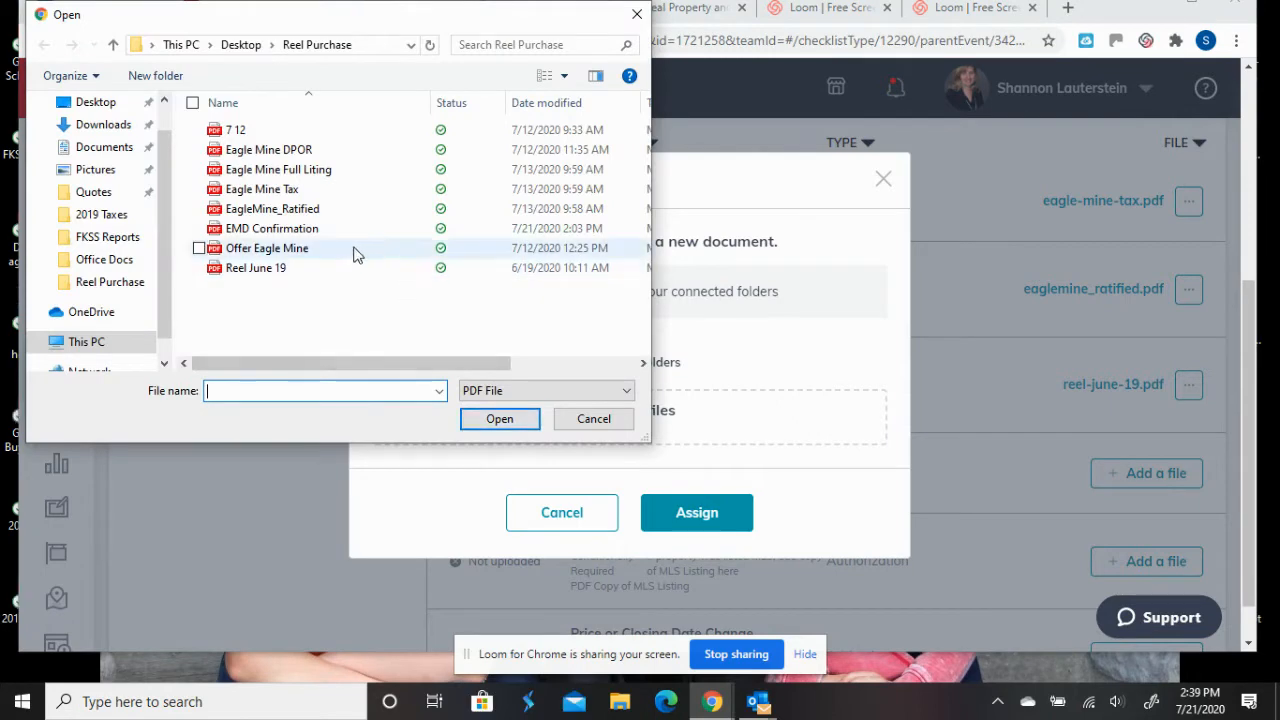
pyautogui.click(349, 234)
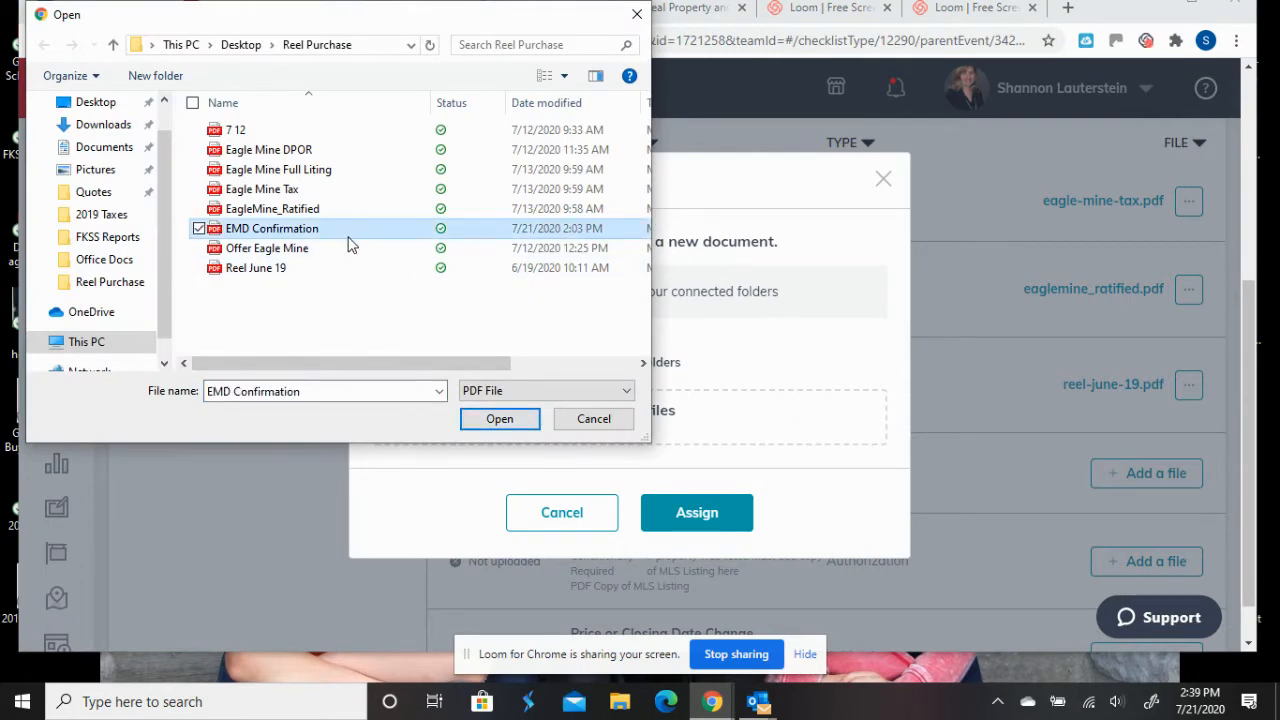
pyautogui.click(500, 420)
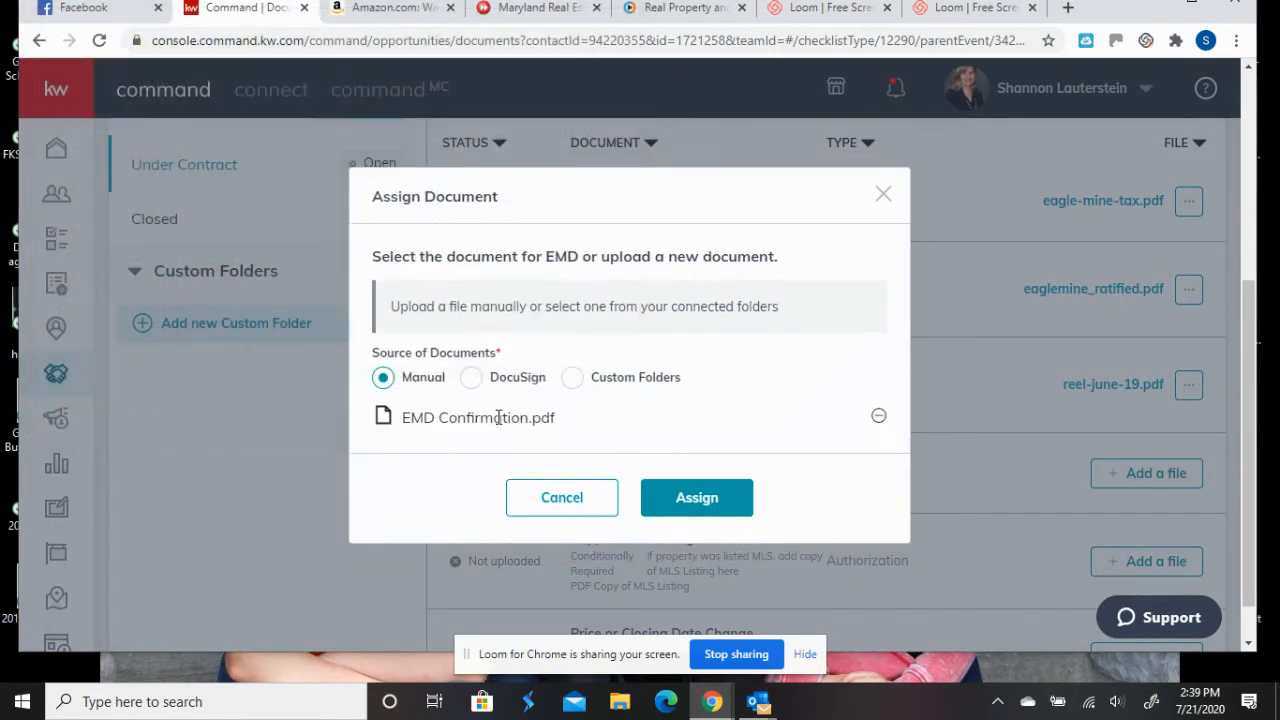
pyautogui.click(737, 508)
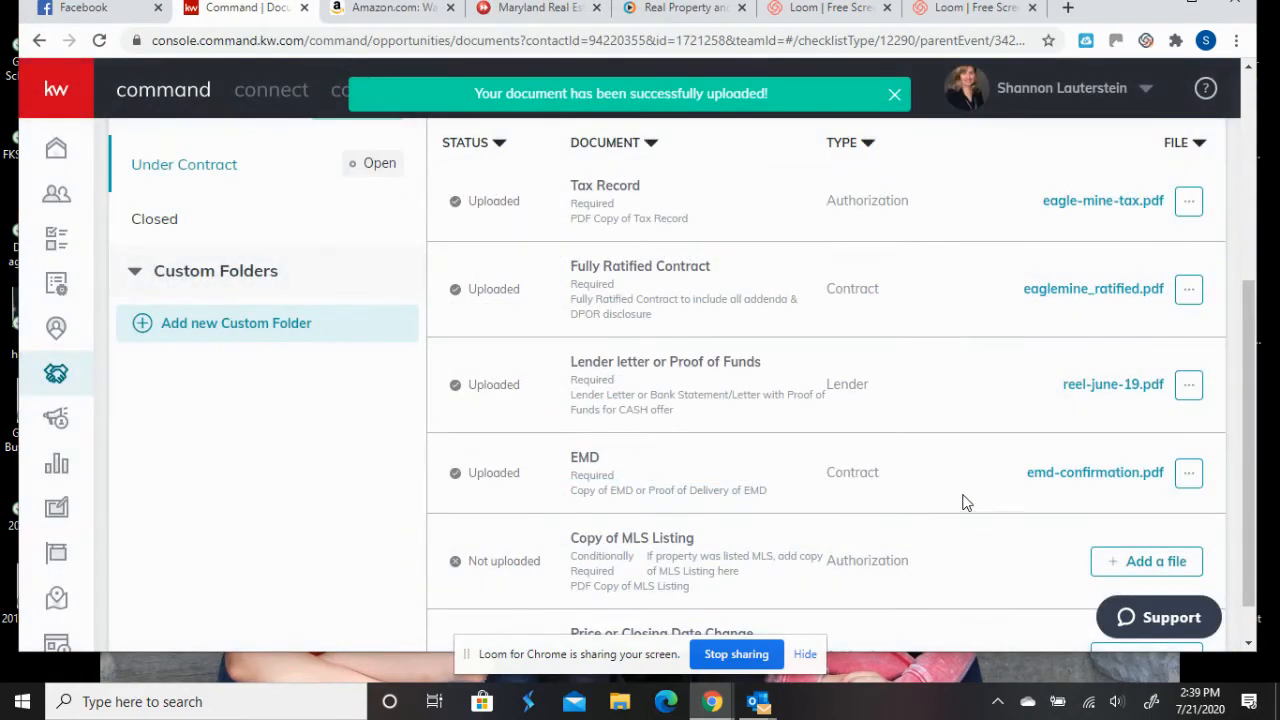
# - Upload the Eagle Mine full listing PDF to the Copy of MLS Listing item
pyautogui.scroll(-1, 1060, 505)
pyautogui.click(1131, 510)
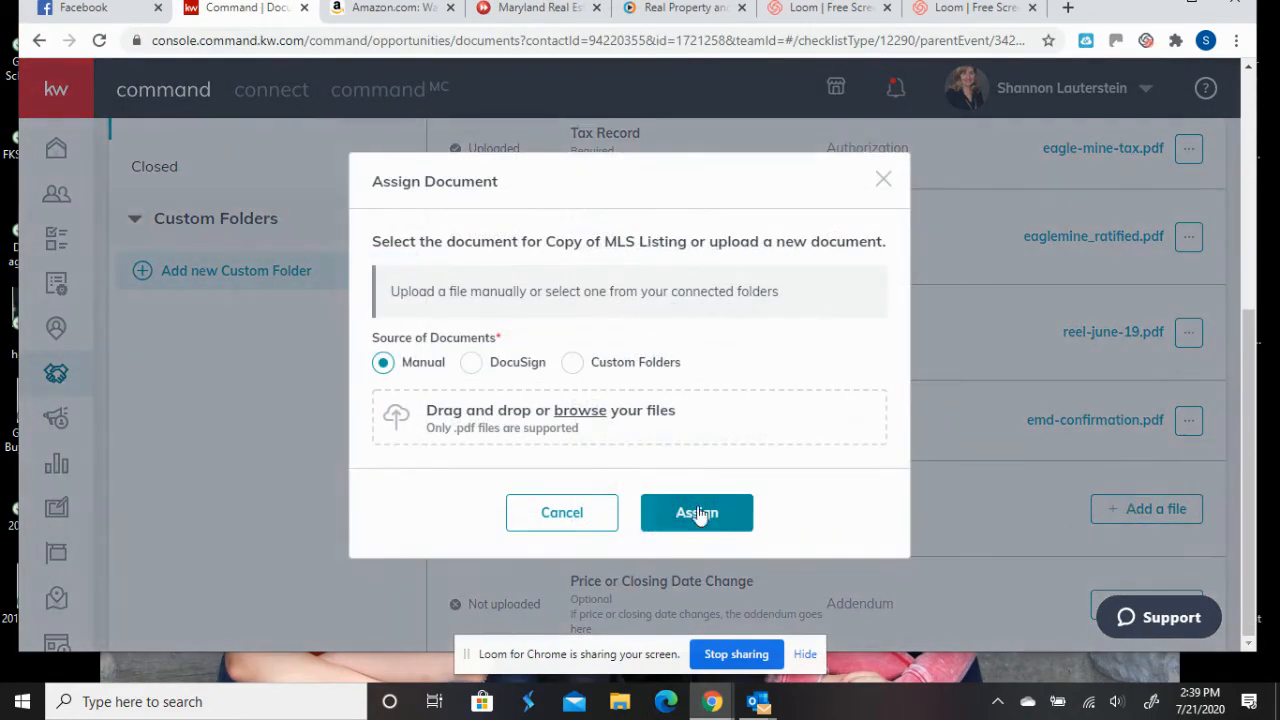
pyautogui.click(518, 445)
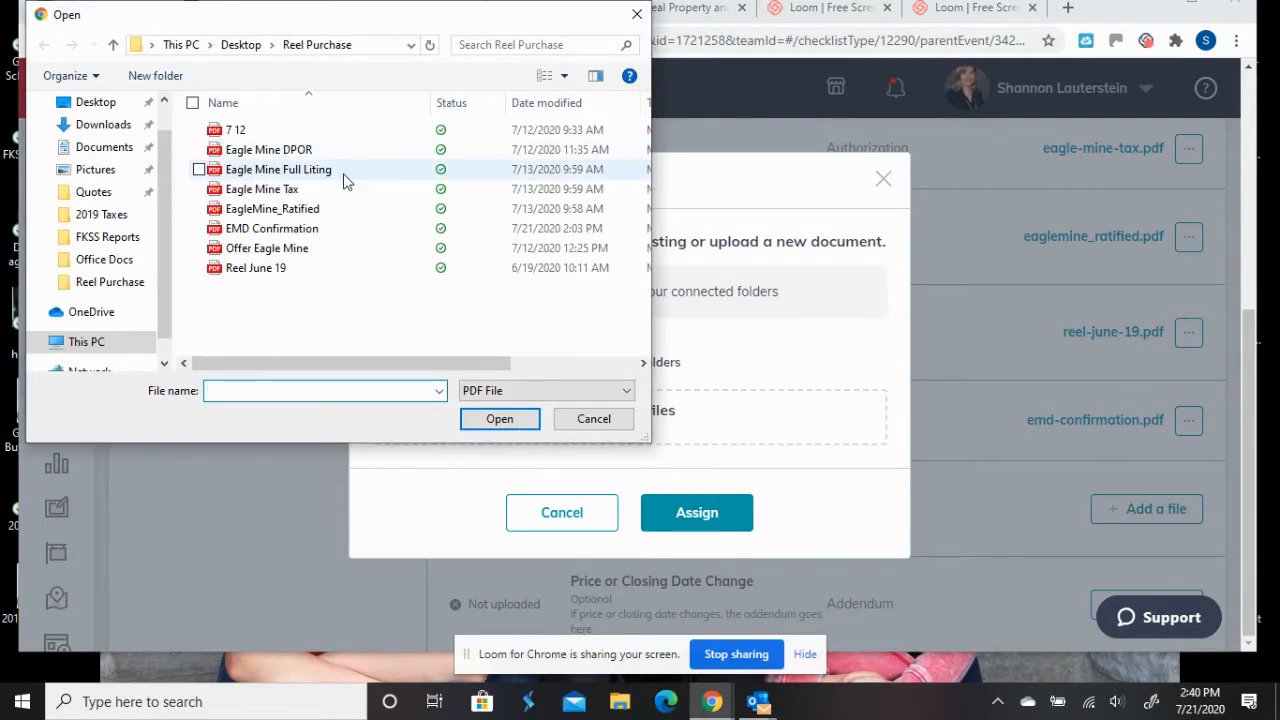
pyautogui.click(346, 172)
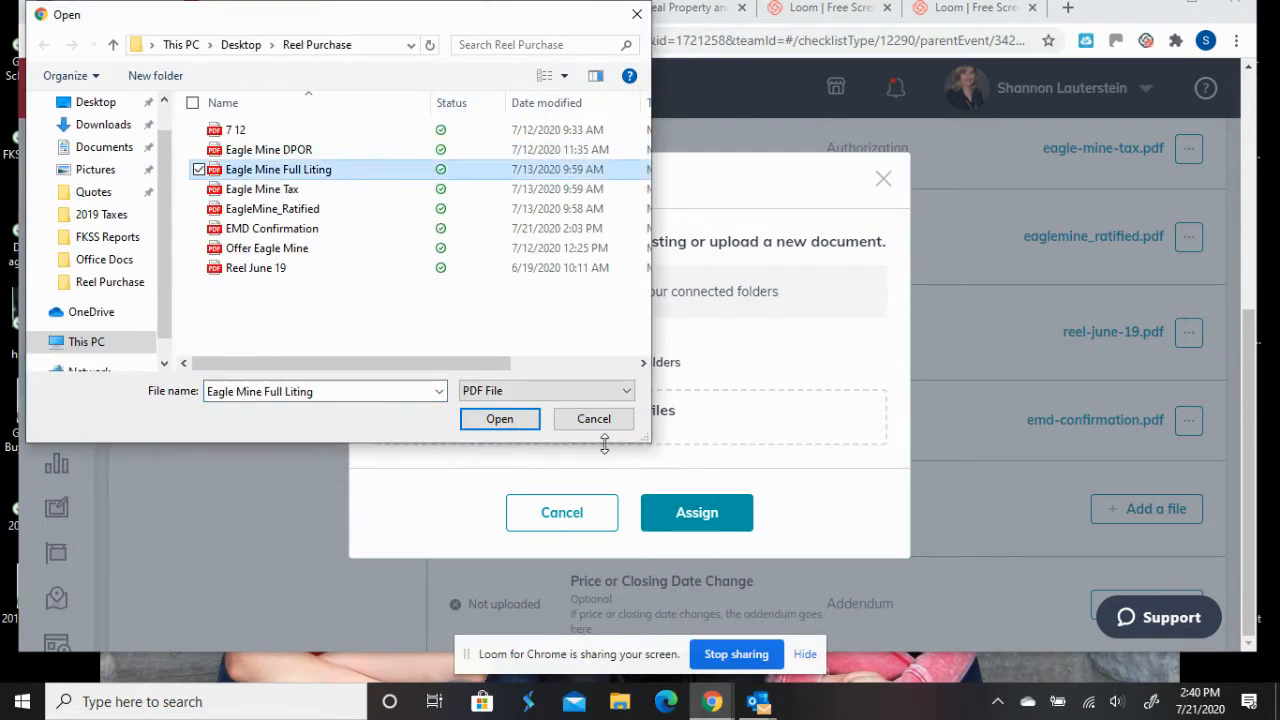
pyautogui.click(500, 419)
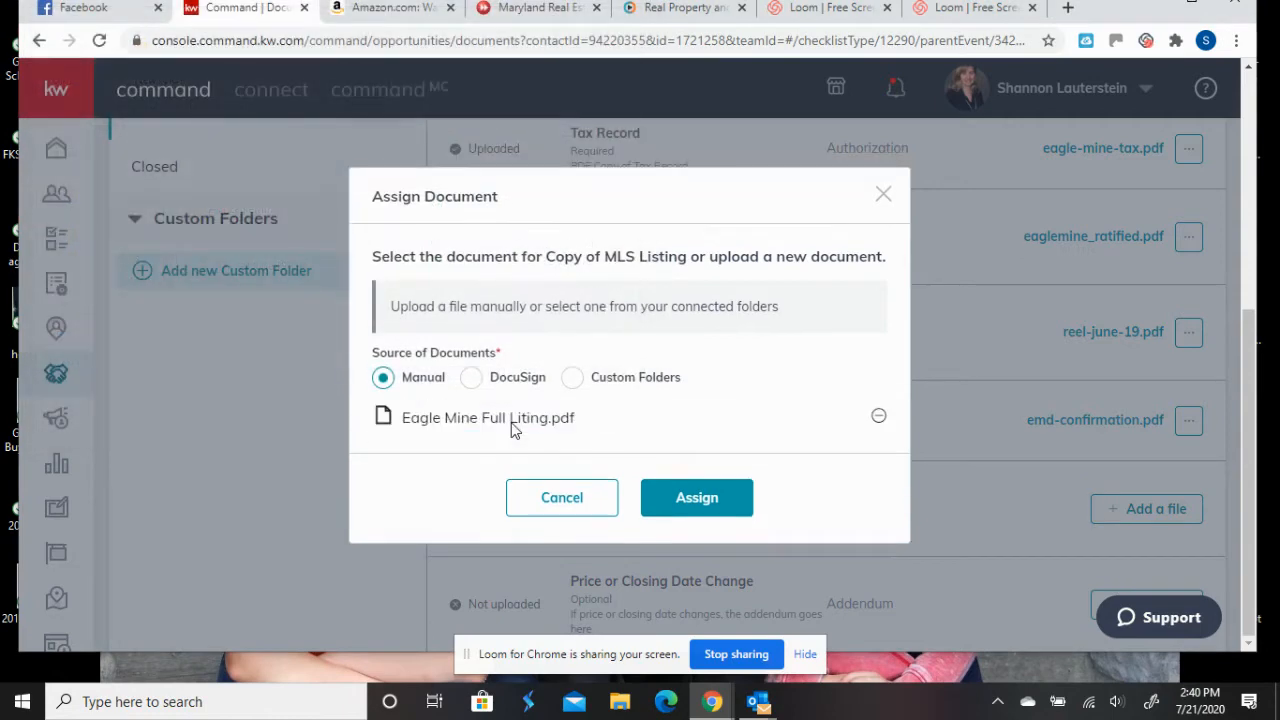
pyautogui.click(687, 505)
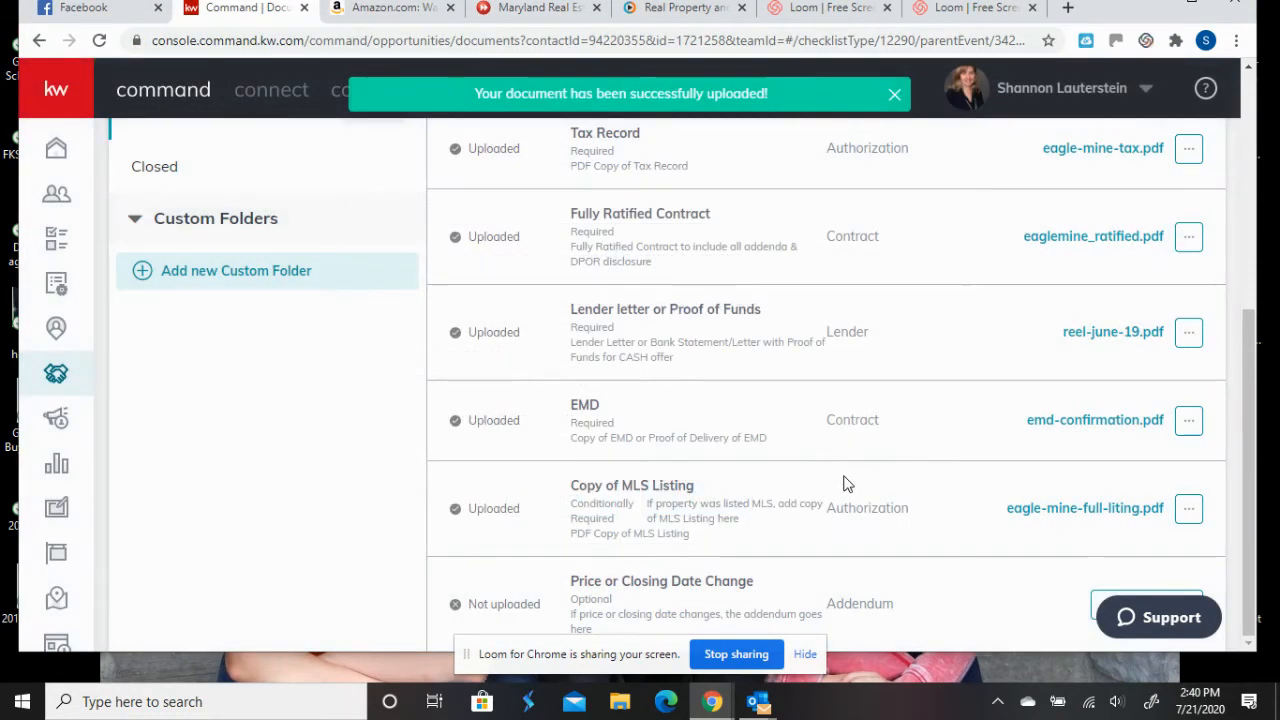
pyautogui.scroll(2, 845, 484)
pyautogui.scroll(1, 910, 400)
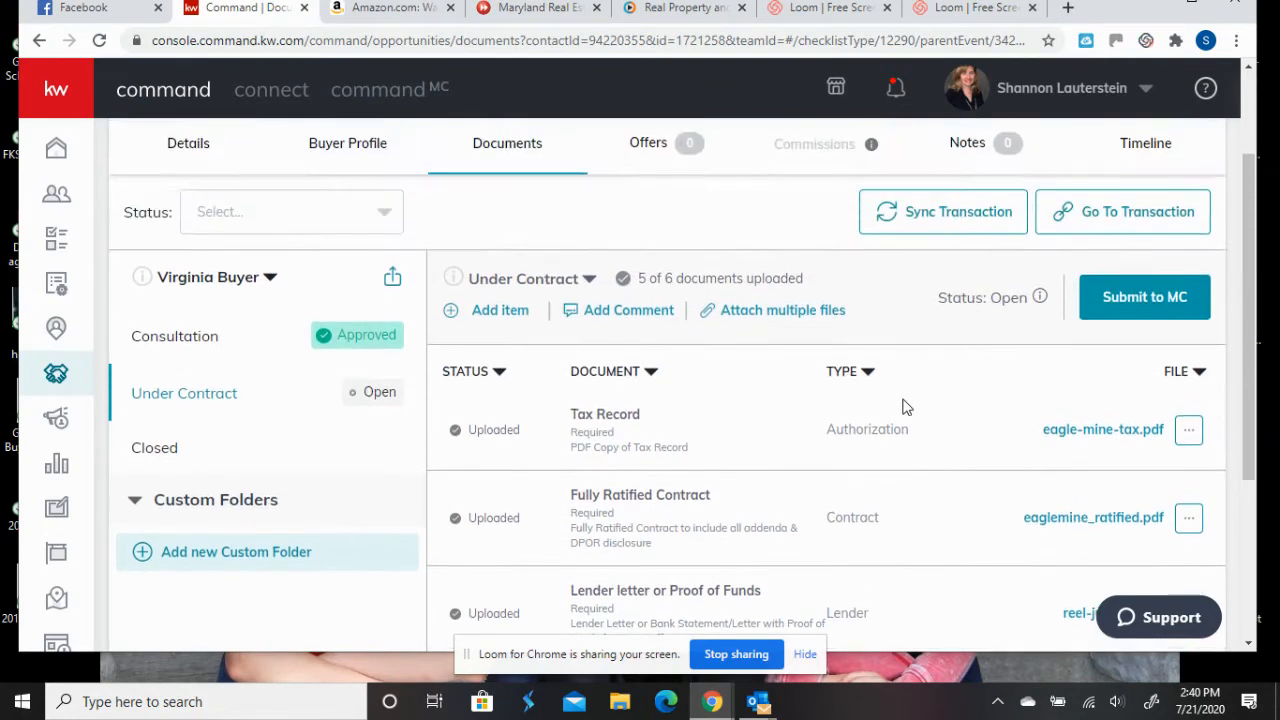
# - Submit the Under Contract folder to MC and confirm, changing its status to Submitted
pyautogui.click(1105, 297)
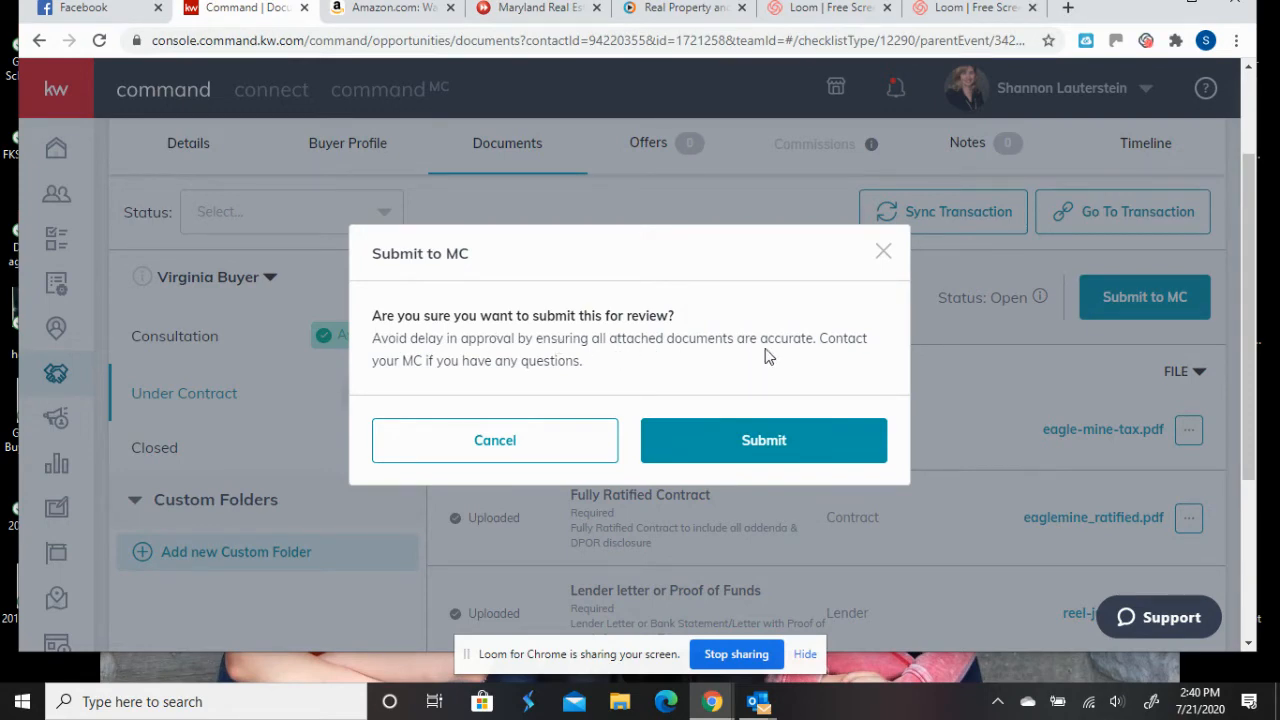
pyautogui.click(775, 440)
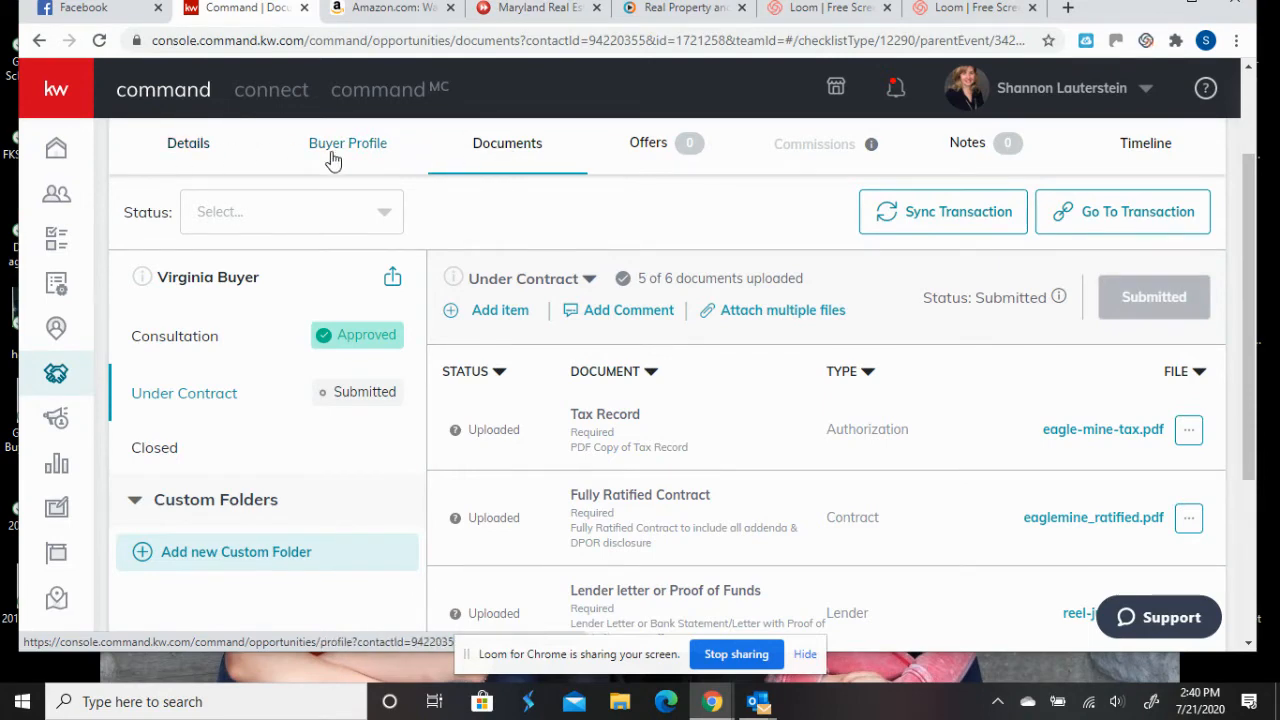
# - Switch to the Offers tab to view the buyer deal's empty offer timeline
pyautogui.click(627, 148)
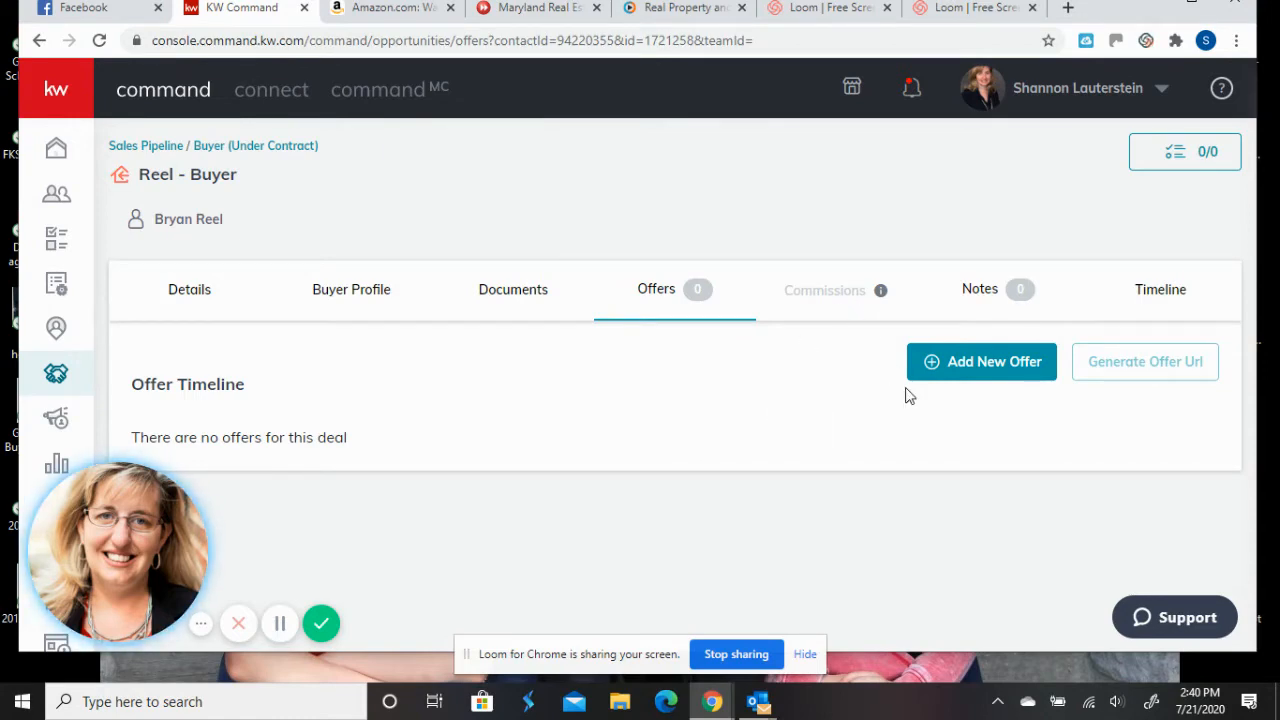
# - Add a new offer version, replacing the default name with 'Ratified Offer'
pyautogui.click(1003, 363)
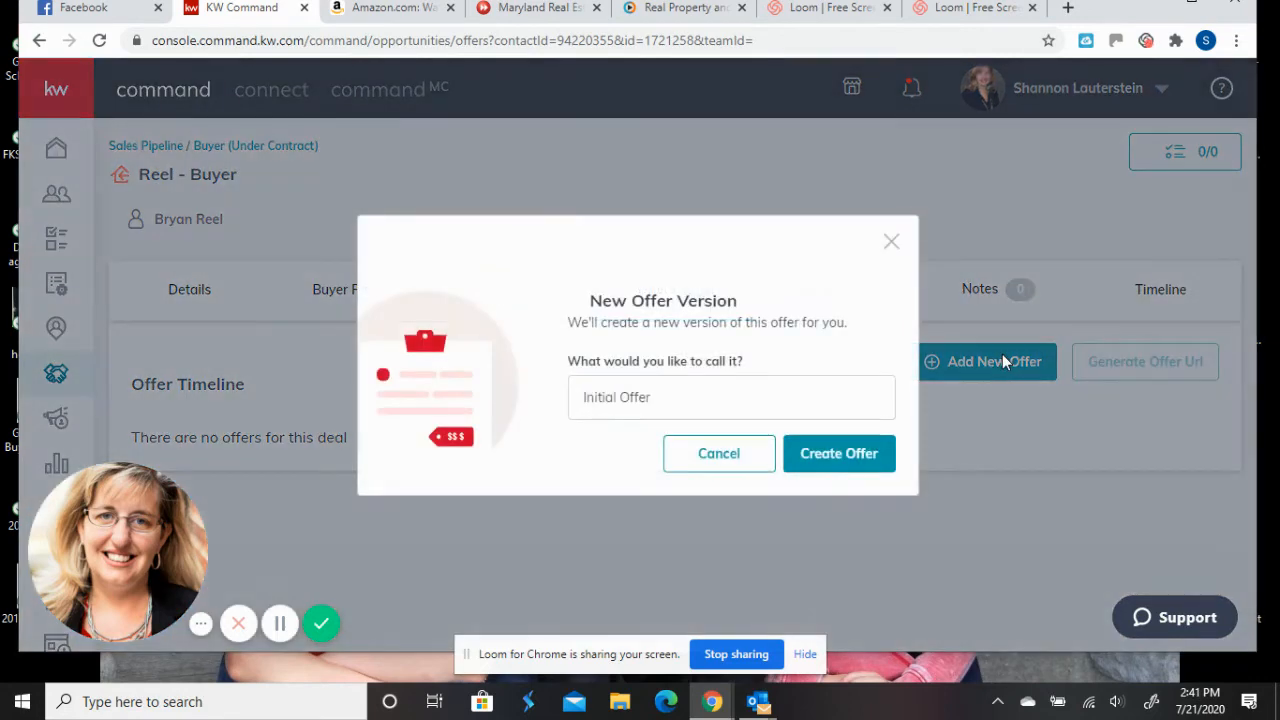
pyautogui.click(665, 397)
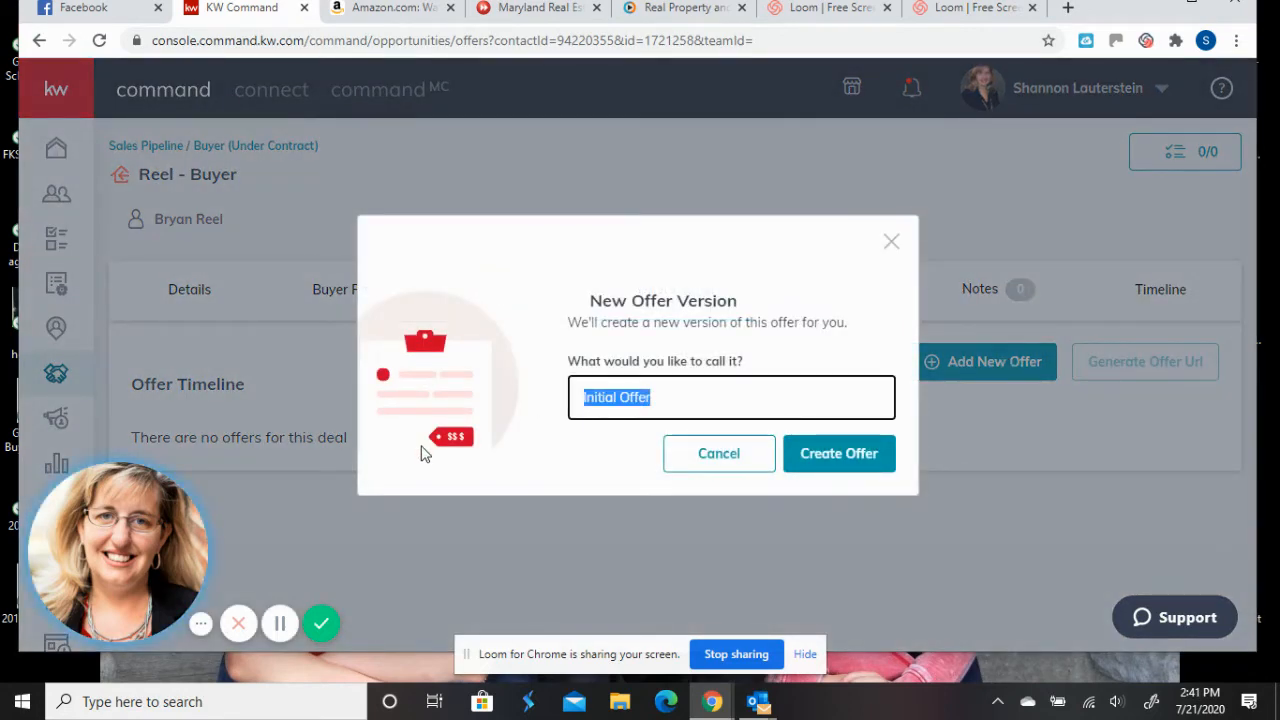
pyautogui.write('R')
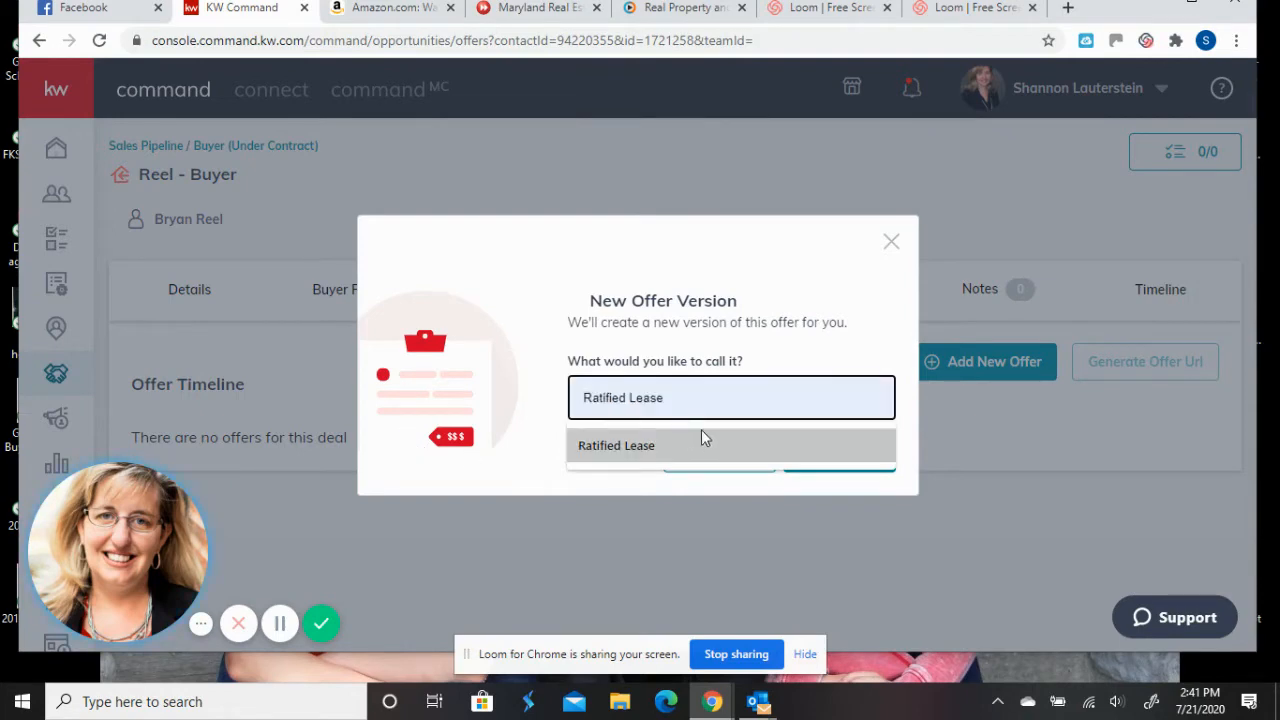
pyautogui.write('atified Offi')
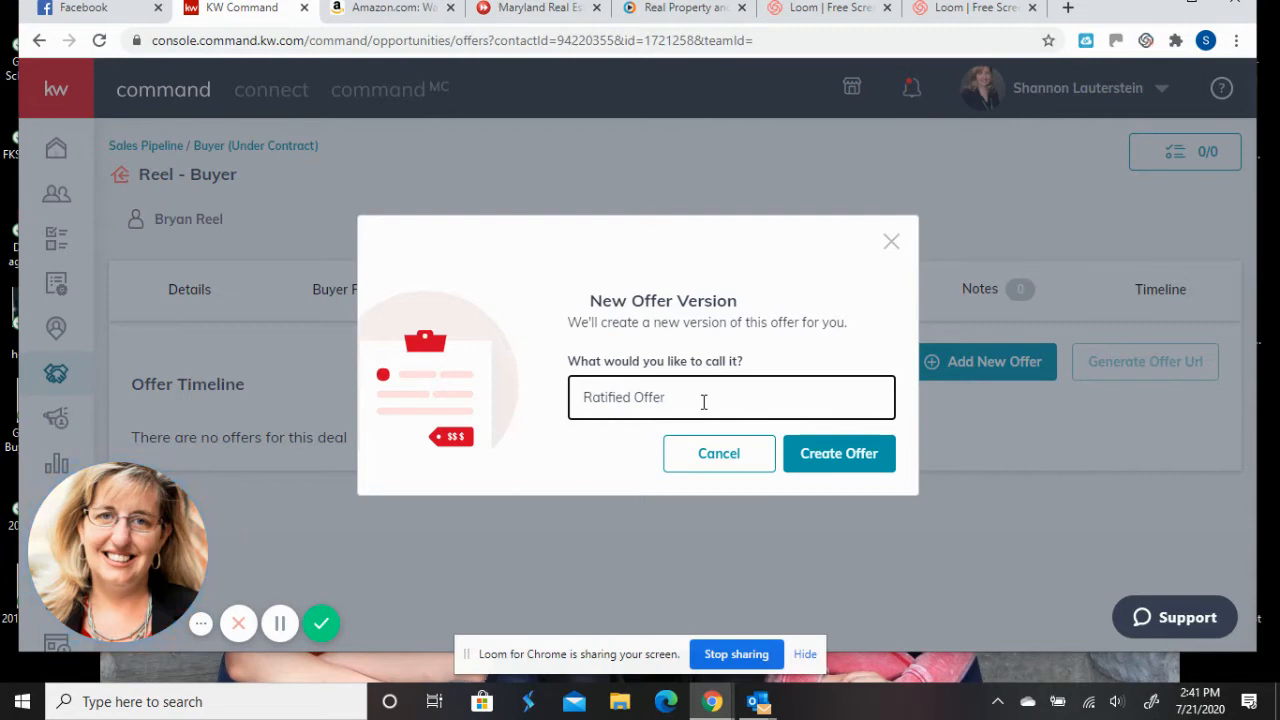
# - Create the offer and pick July 12, 2020 as offer date and August 11, 2020 as close date
pyautogui.click(811, 472)
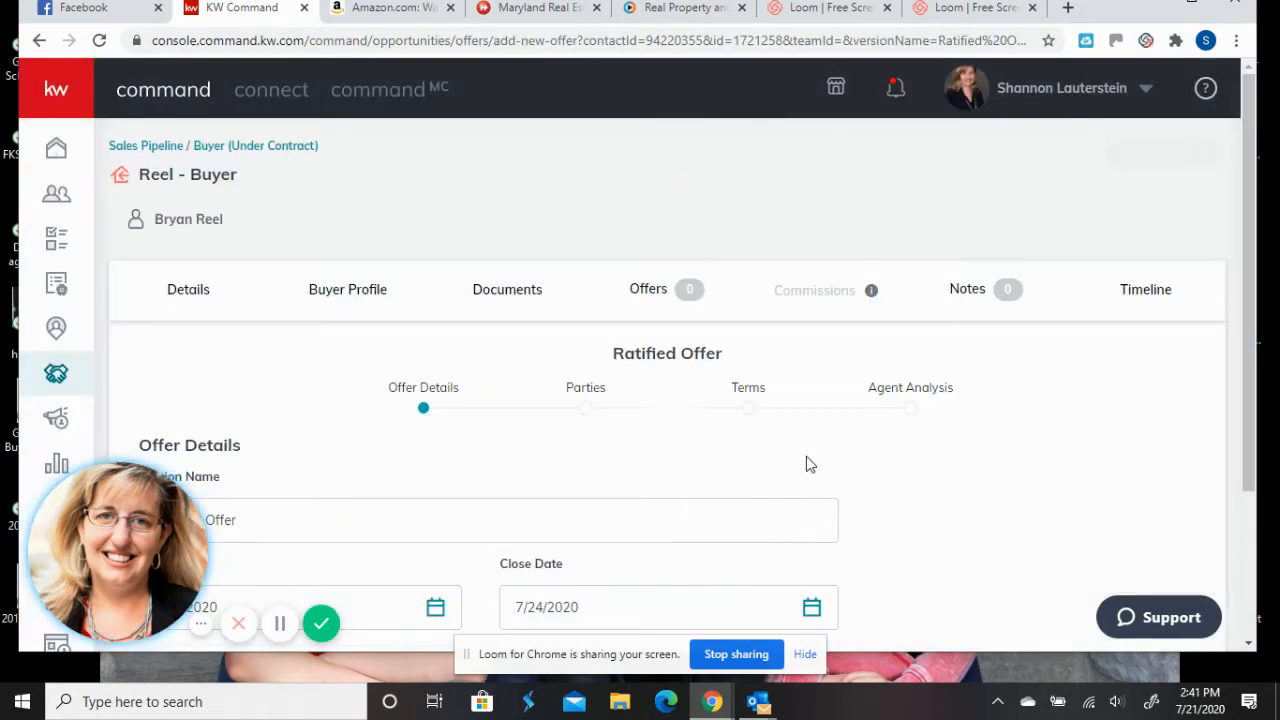
pyautogui.scroll(-2, 591, 360)
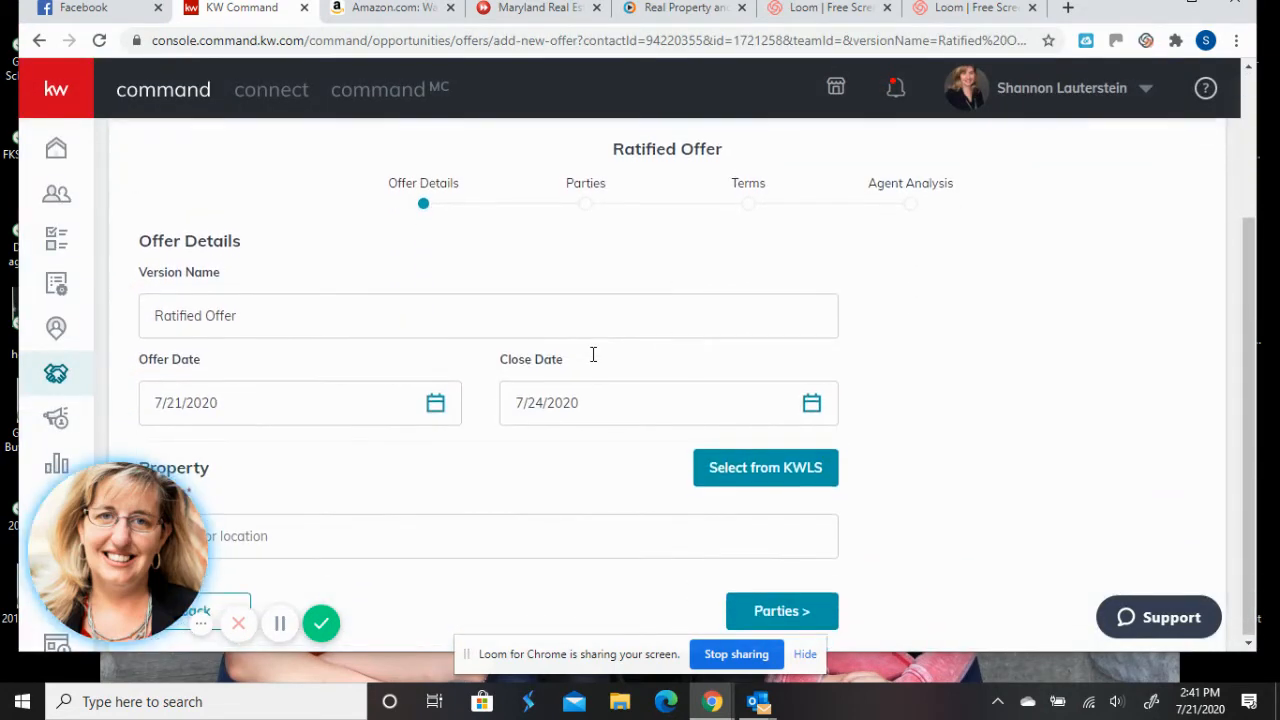
pyautogui.click(435, 404)
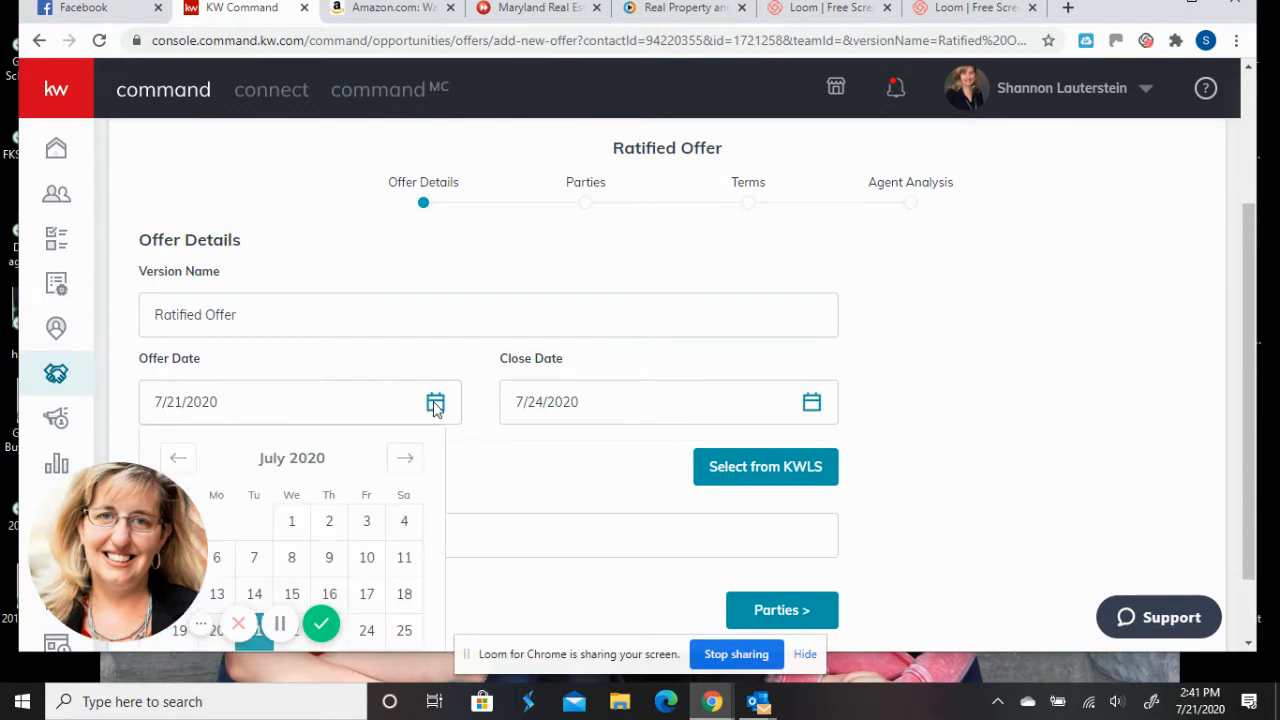
pyautogui.scroll(-1, 346, 410)
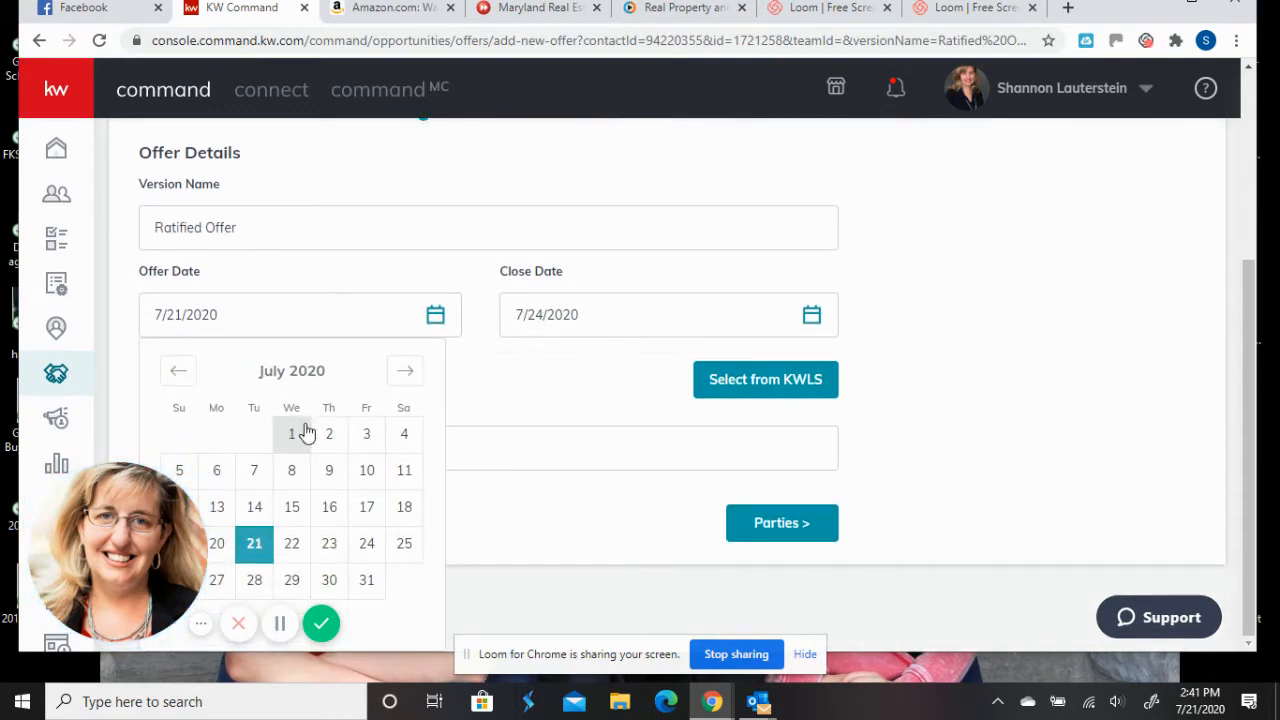
pyautogui.moveTo(160, 490); pyautogui.dragTo(159, 103)
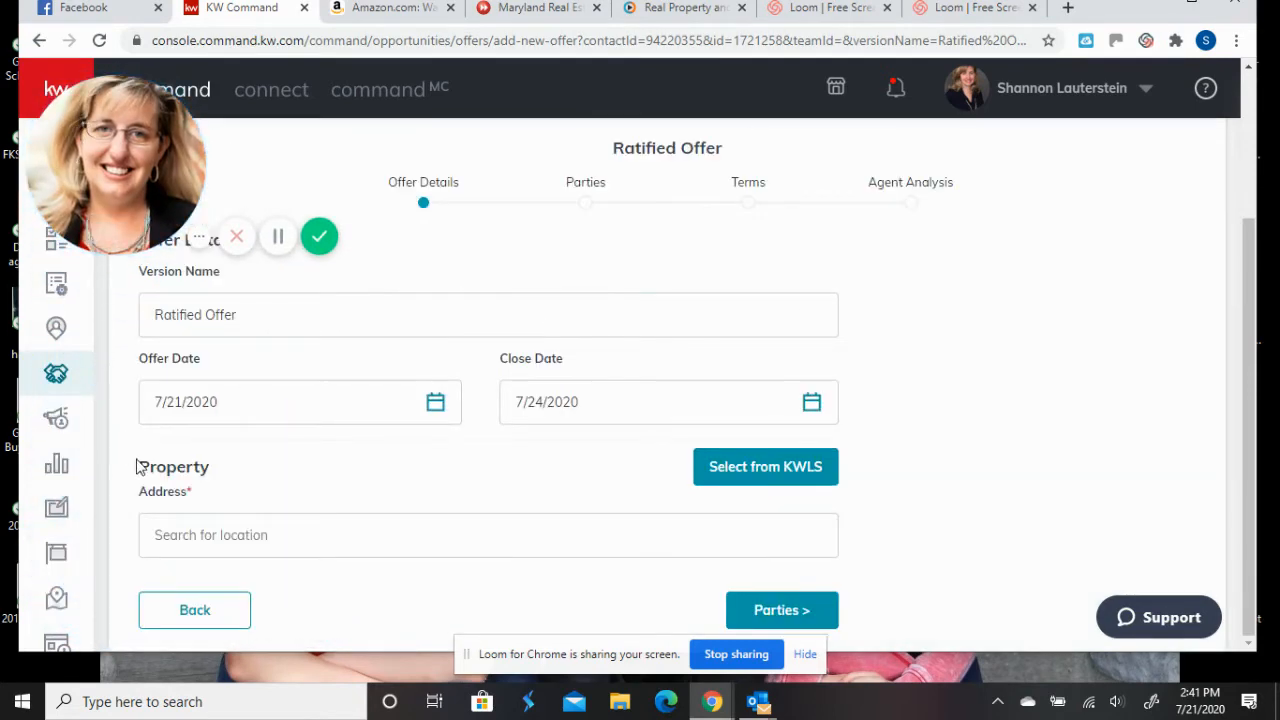
pyautogui.click(438, 401)
pyautogui.click(179, 506)
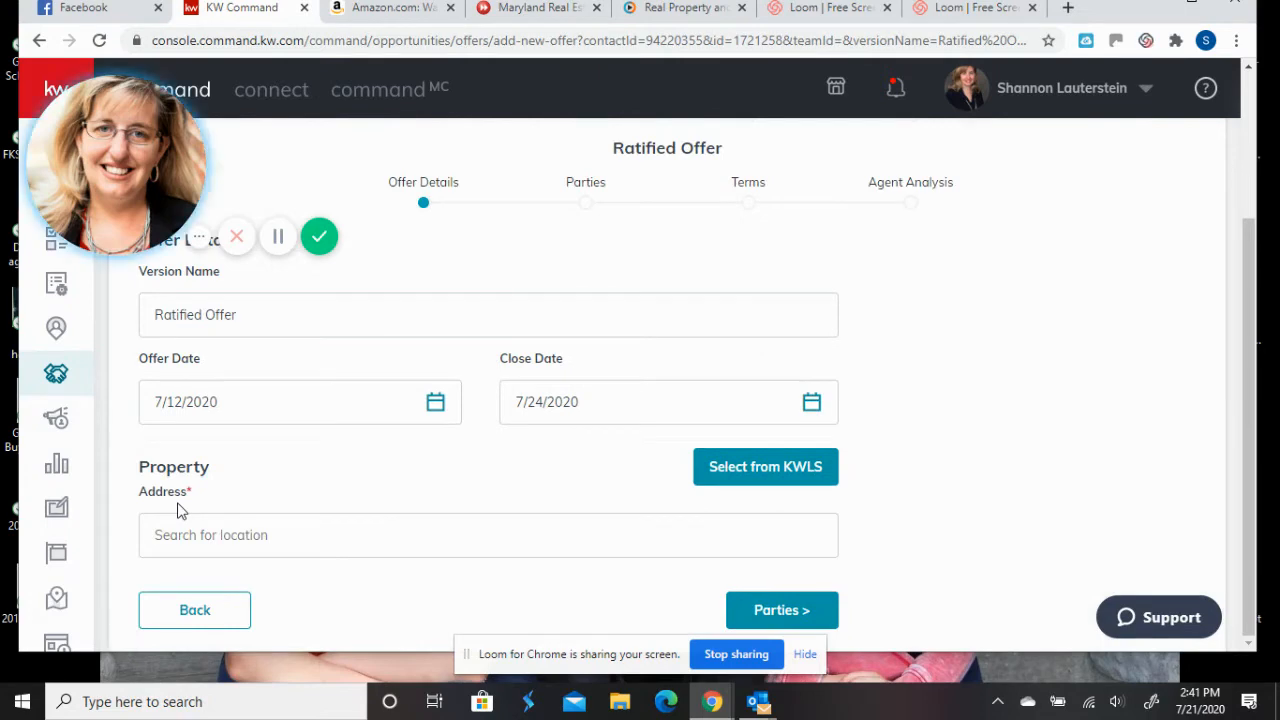
pyautogui.click(810, 404)
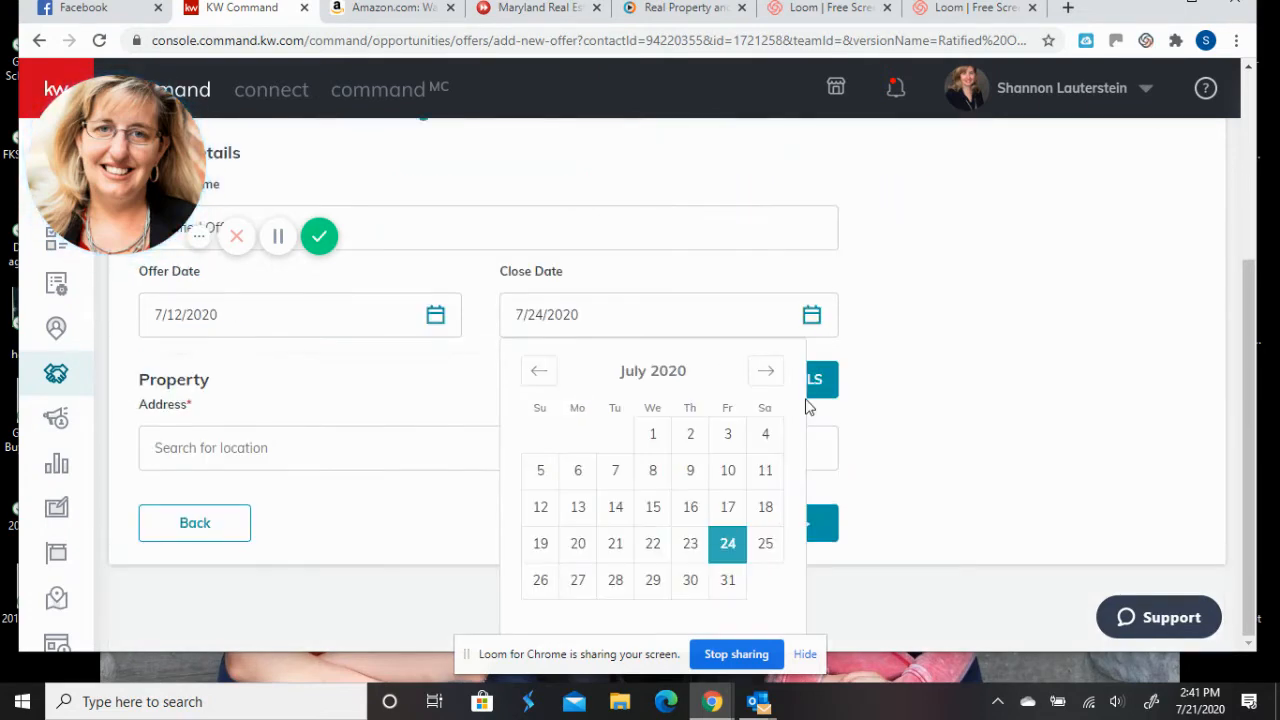
pyautogui.click(764, 372)
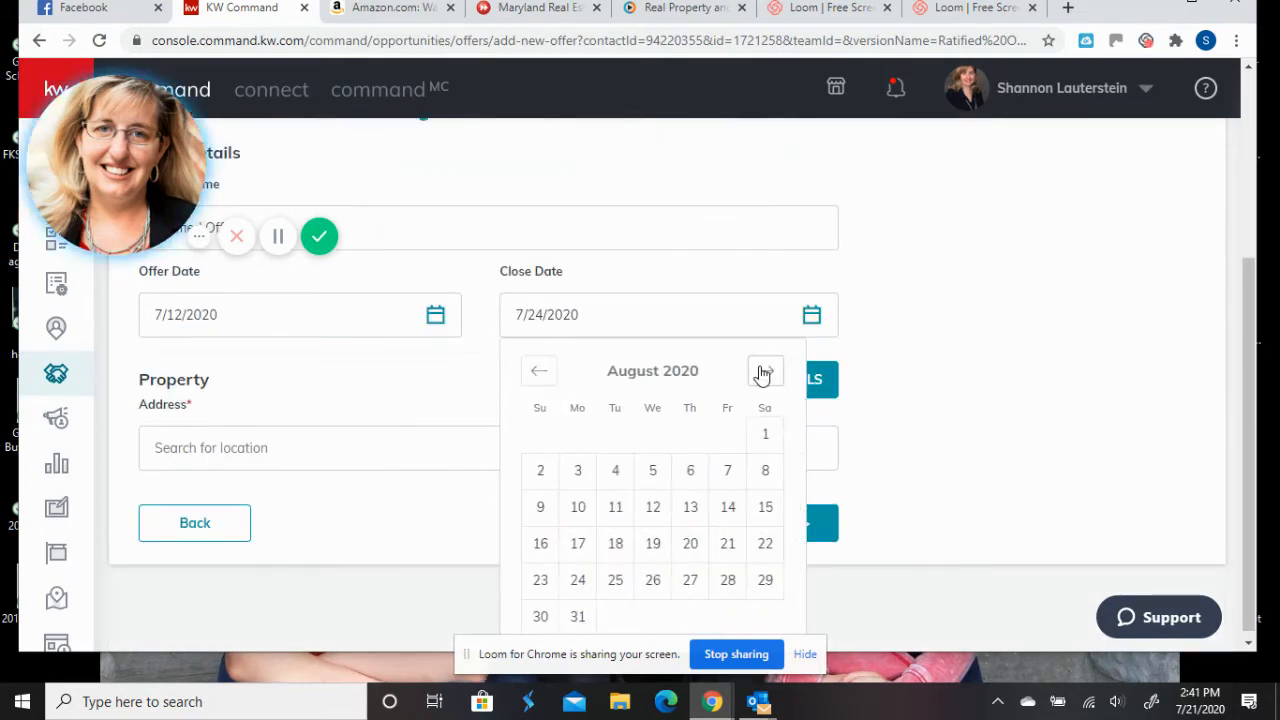
pyautogui.click(615, 507)
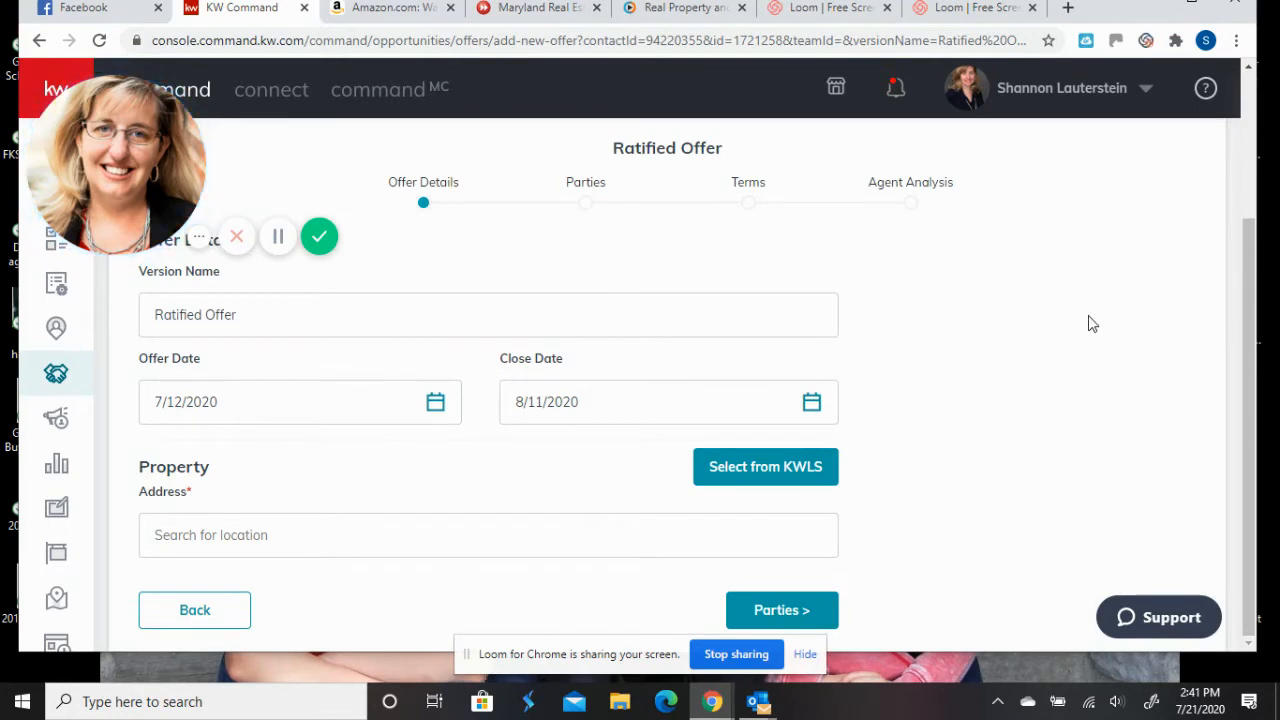
pyautogui.click(540, 540)
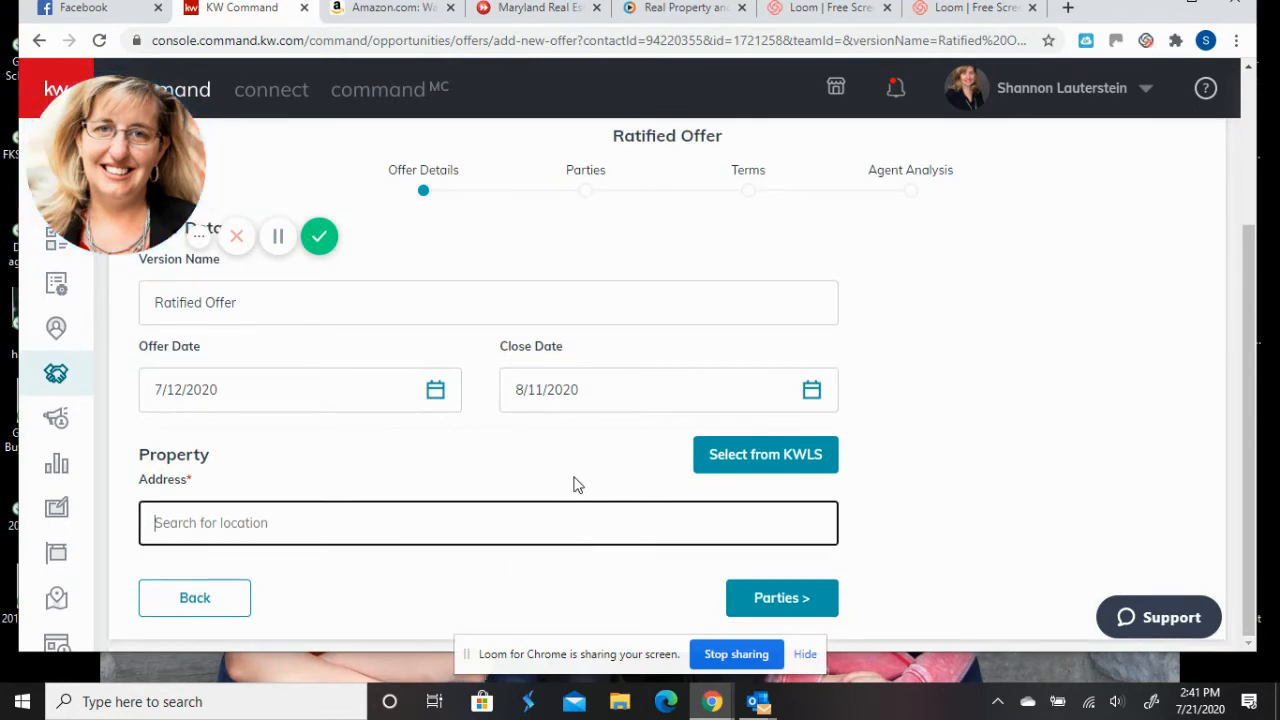
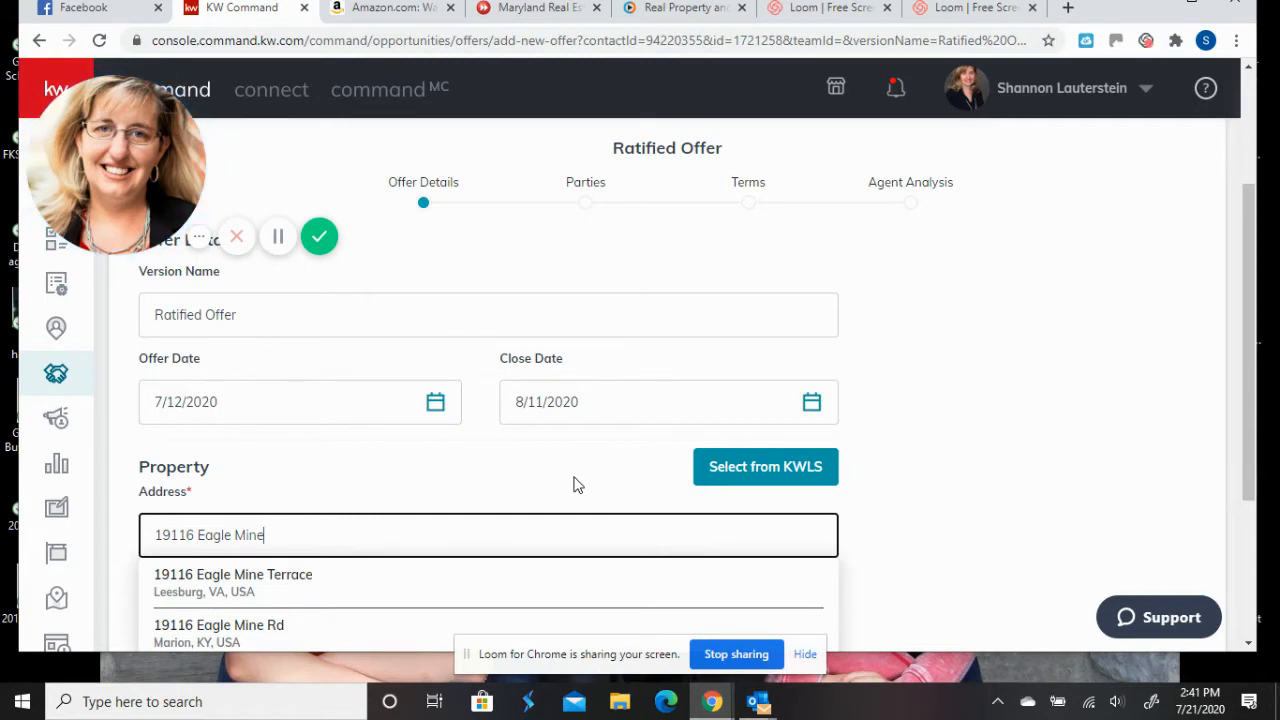
# - Search the property's Eagle Mine street address and select the matching suggestion
pyautogui.click(263, 590)
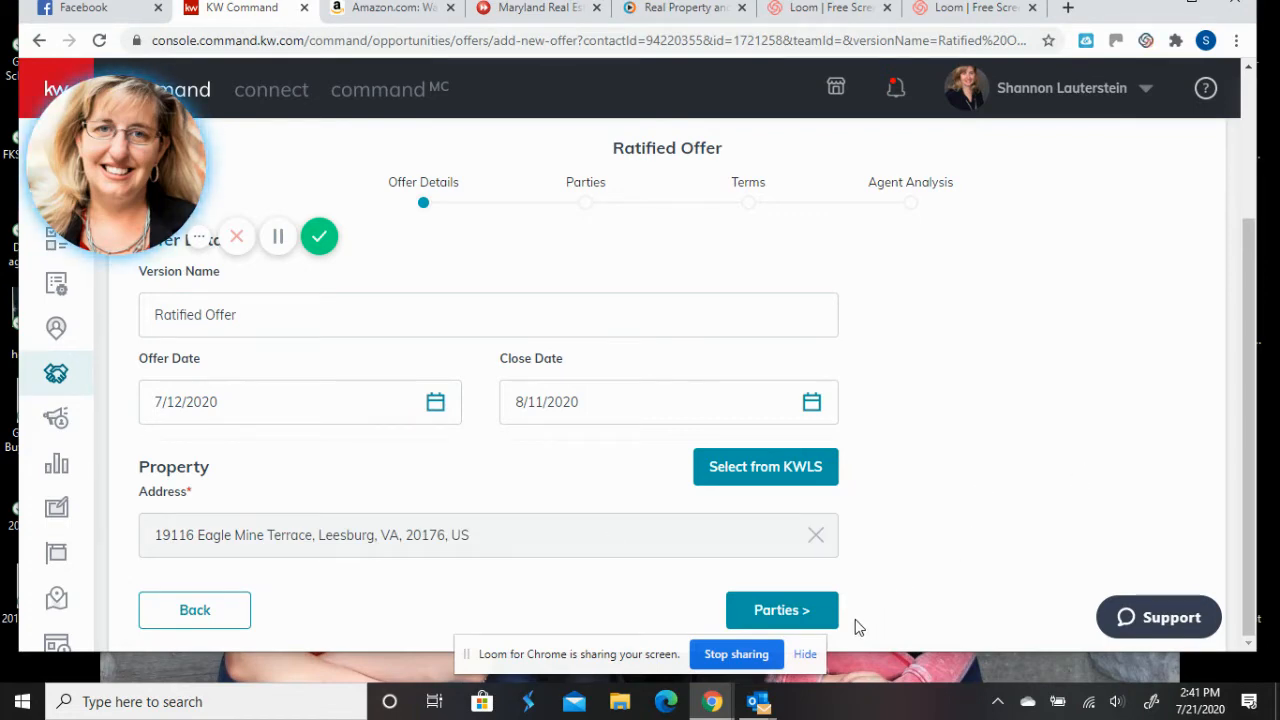
# - Move to the Parties step and enter the seller's name
pyautogui.click(786, 612)
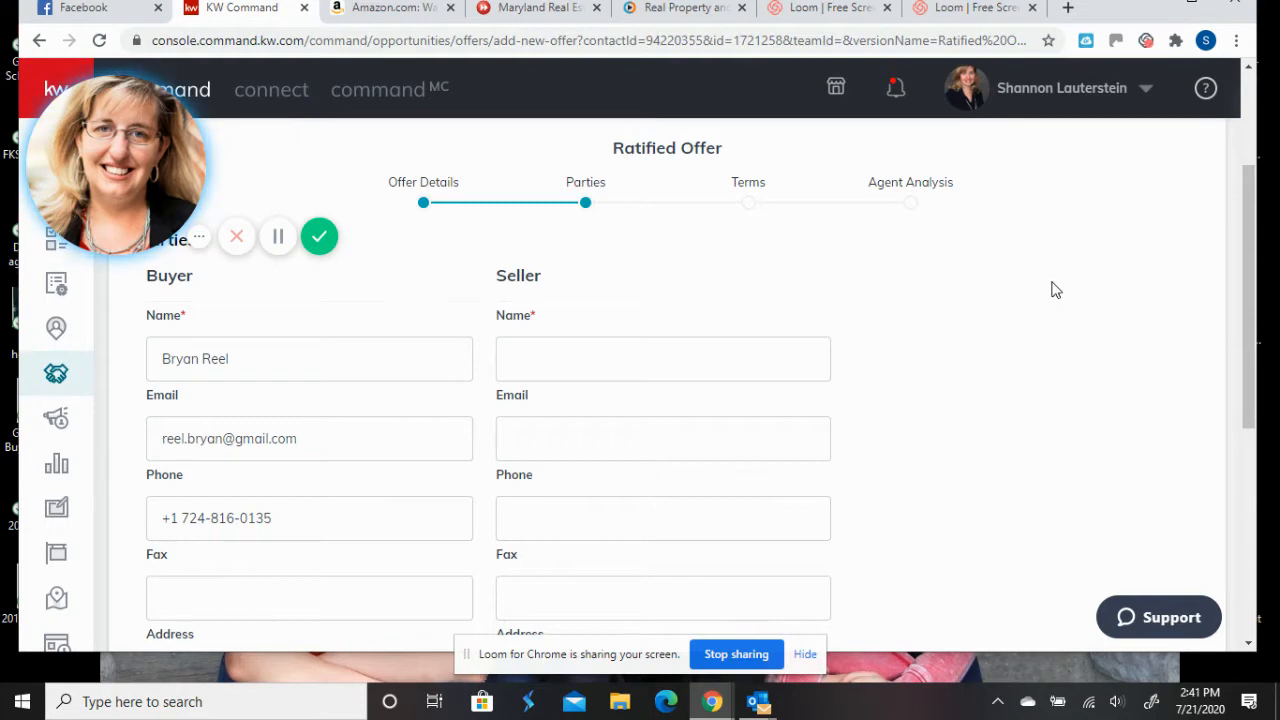
pyautogui.click(778, 365)
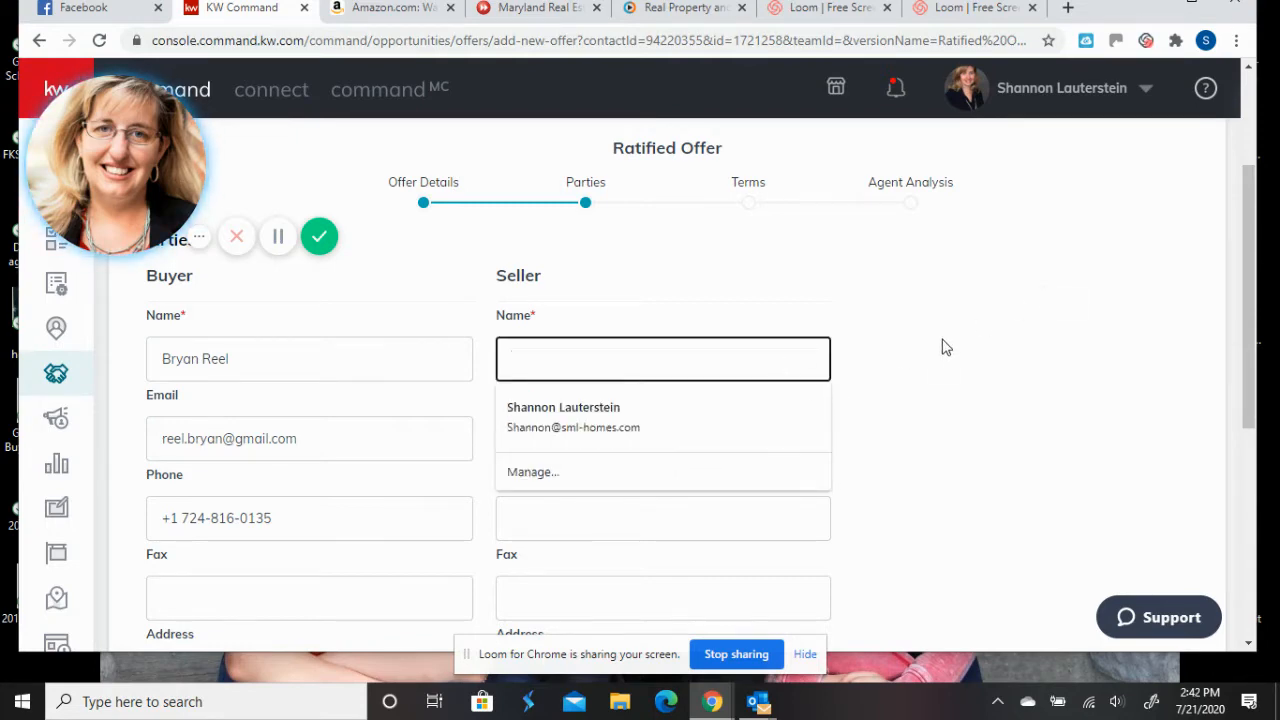
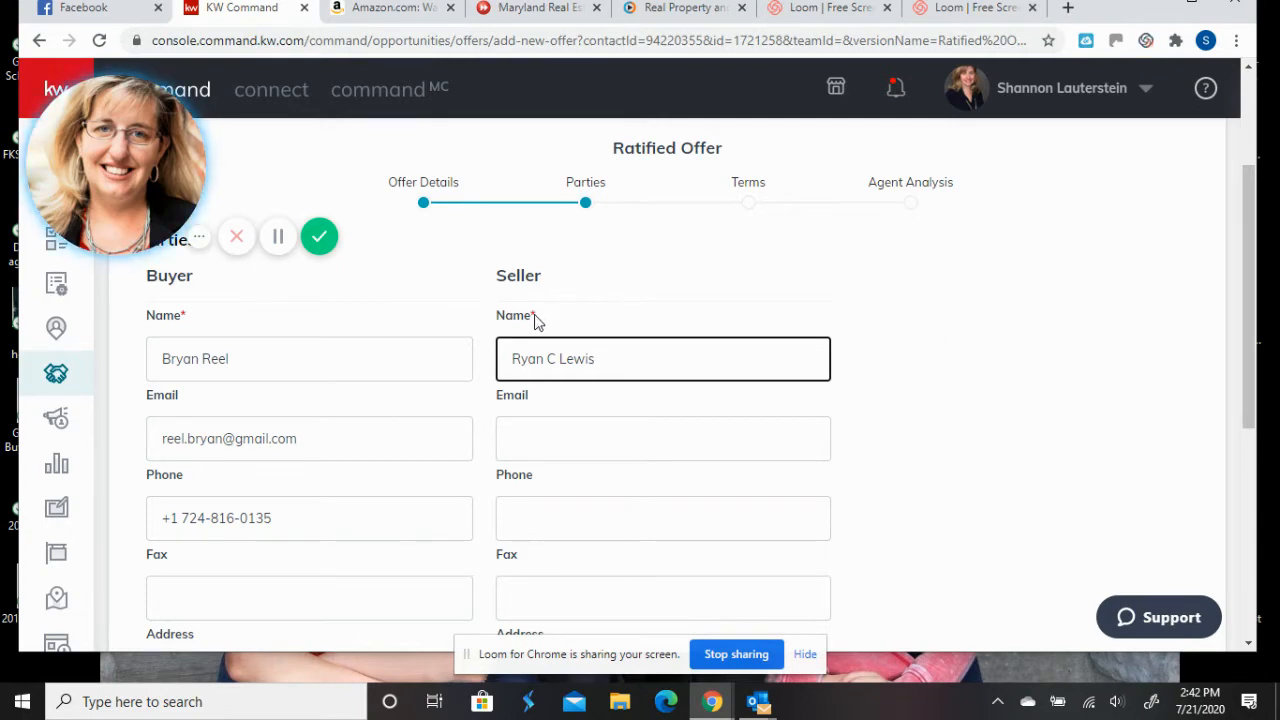
pyautogui.click(1054, 366)
# - Enter the seller's agent name and e-mail address, then continue to Terms
pyautogui.scroll(-2, 1059, 366)
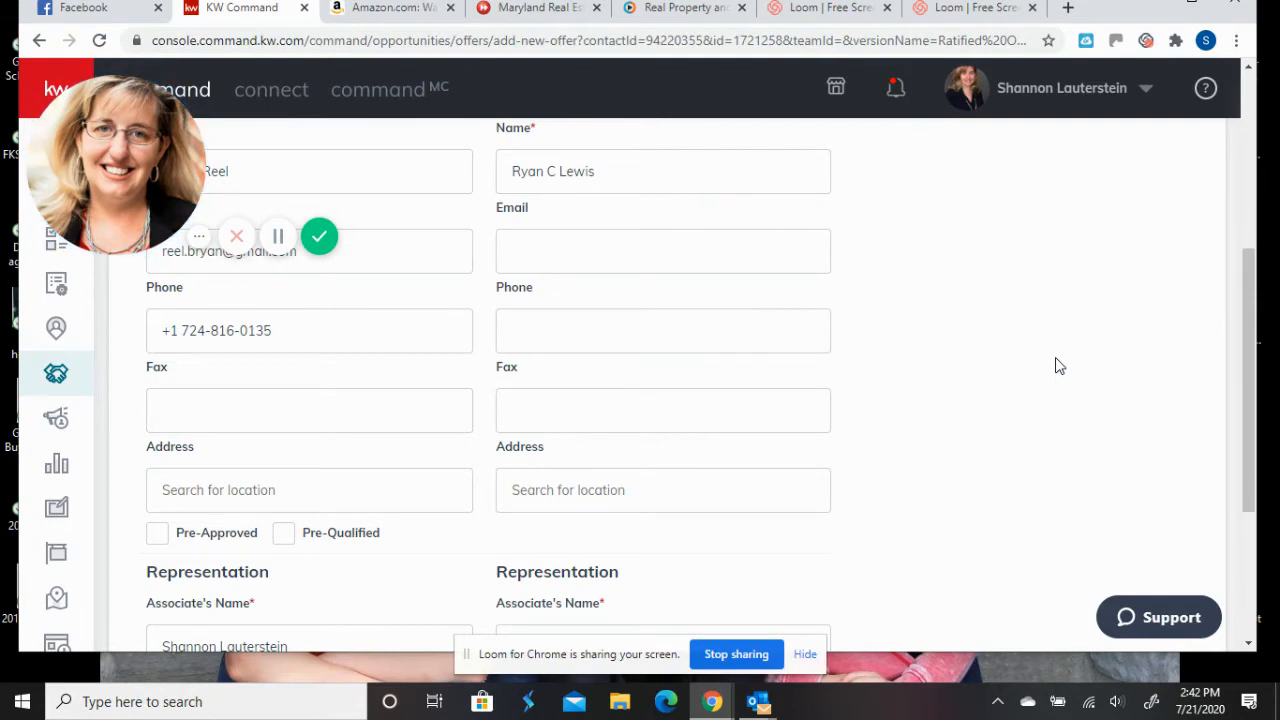
pyautogui.scroll(-1, 1059, 366)
pyautogui.scroll(-1, 1059, 366)
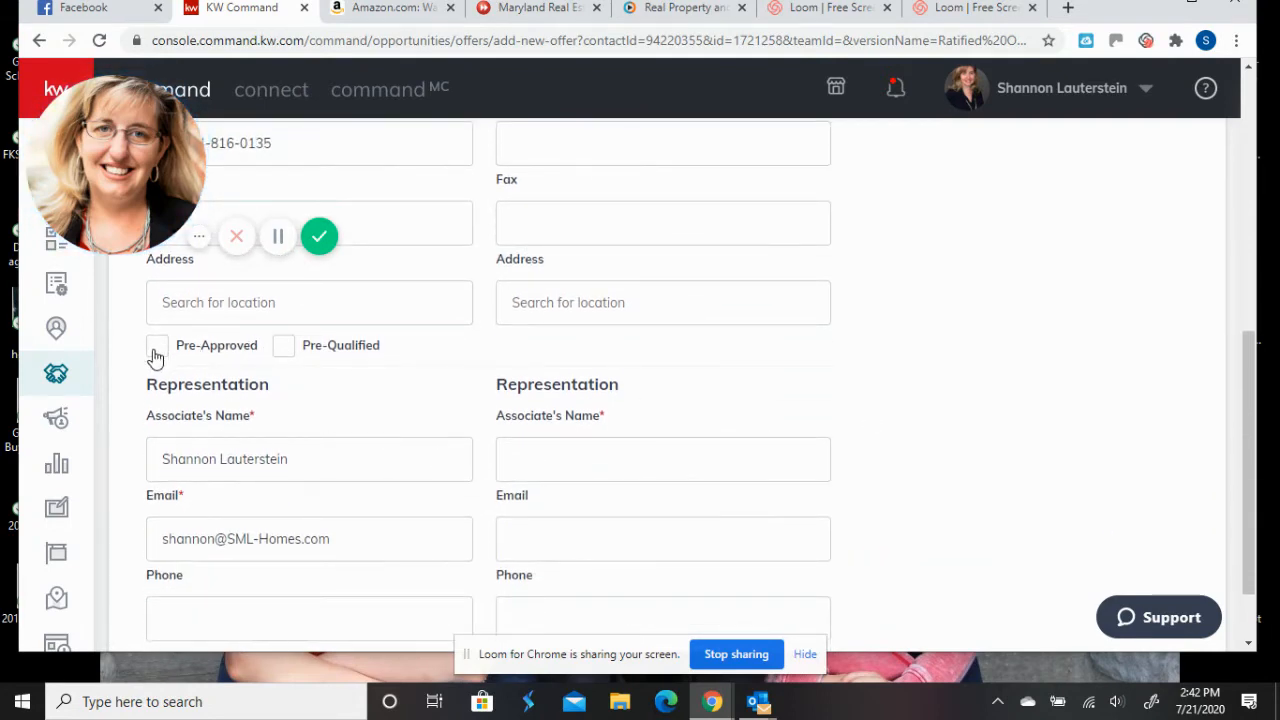
pyautogui.click(711, 458)
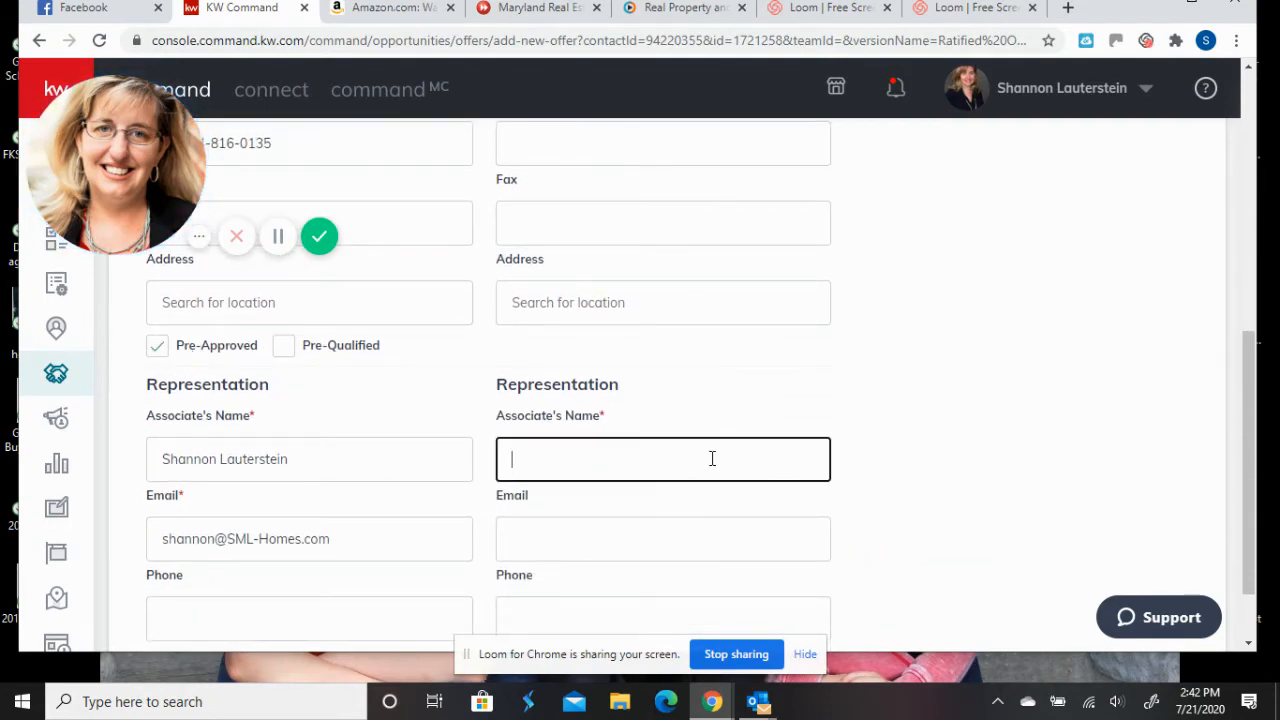
pyautogui.scroll(-1, 909, 434)
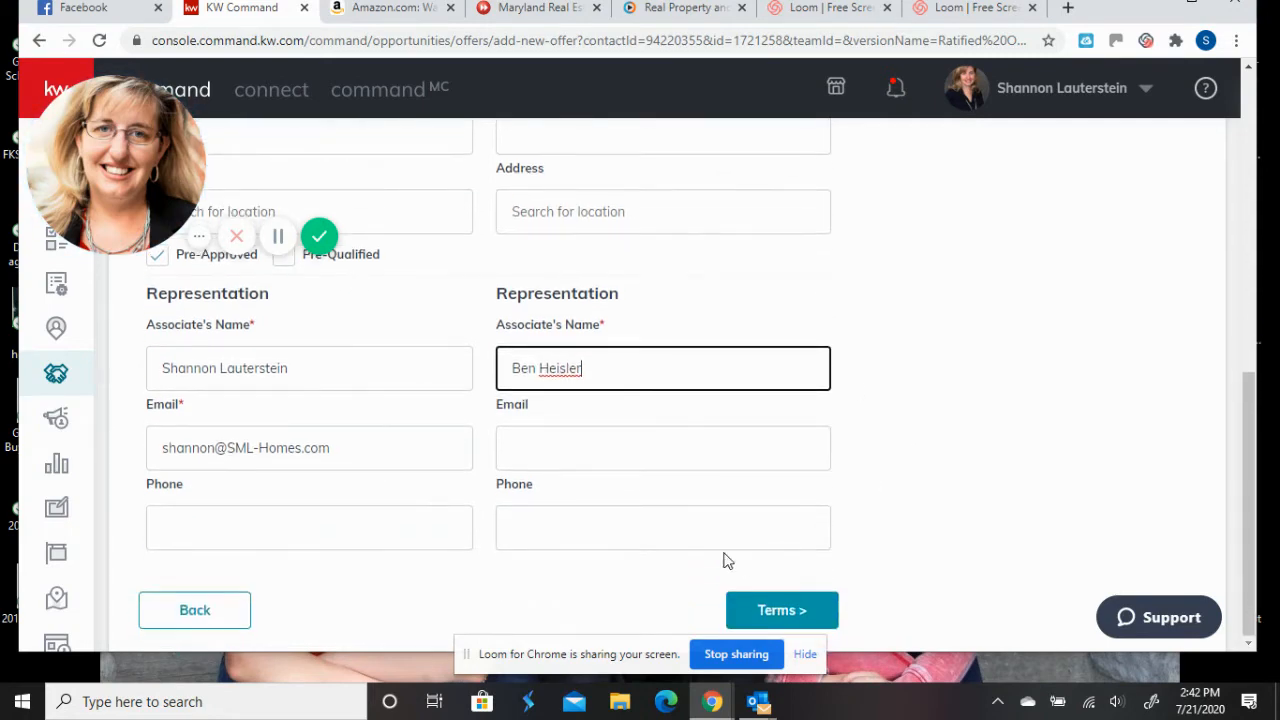
pyautogui.click(632, 454)
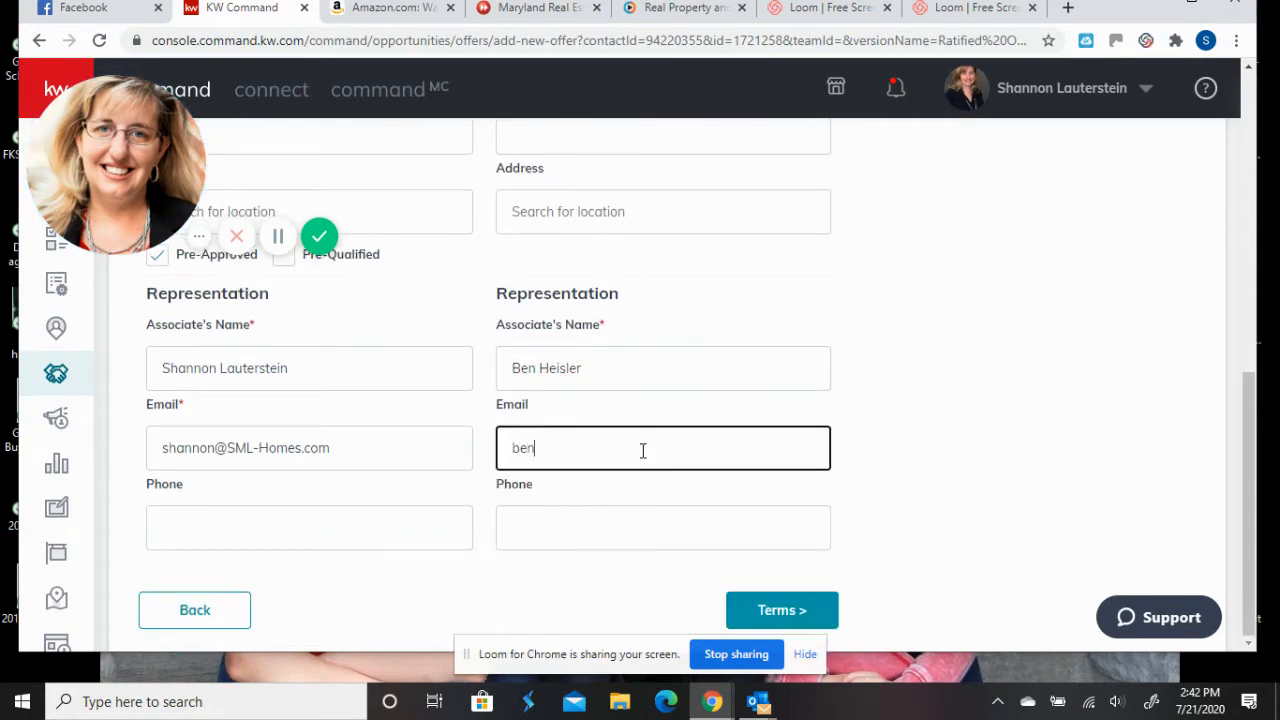
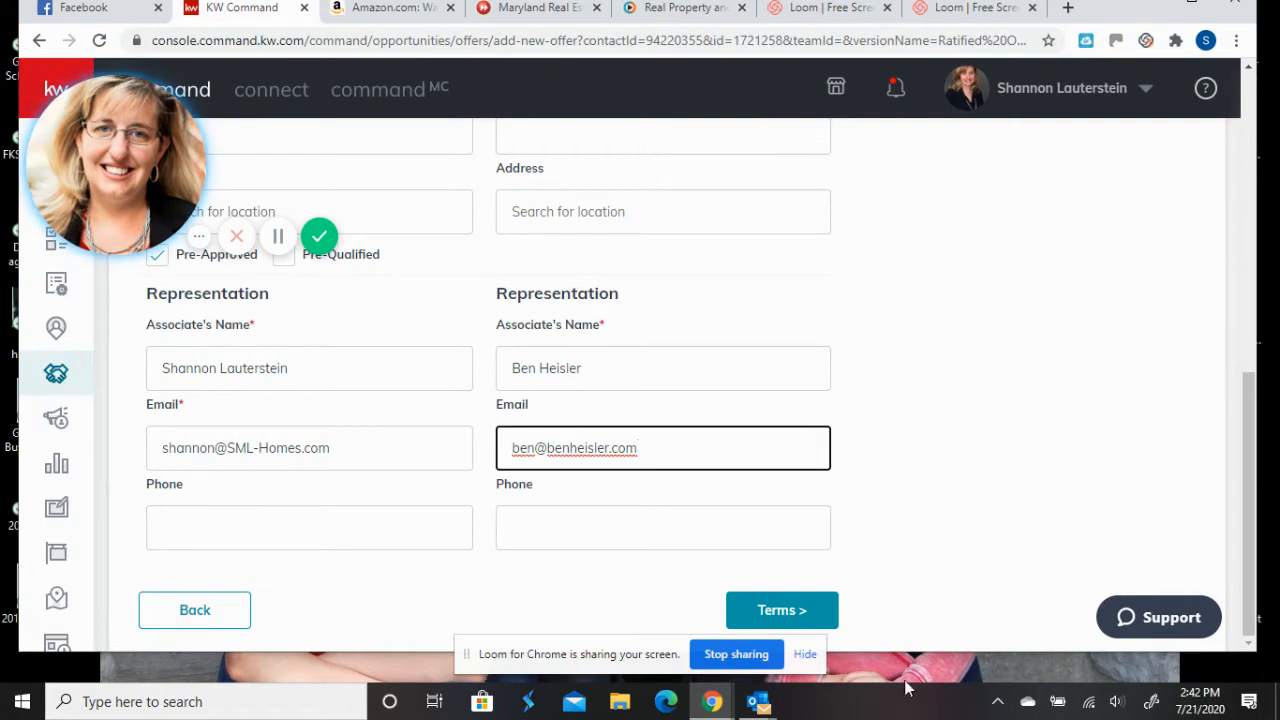
pyautogui.click(806, 597)
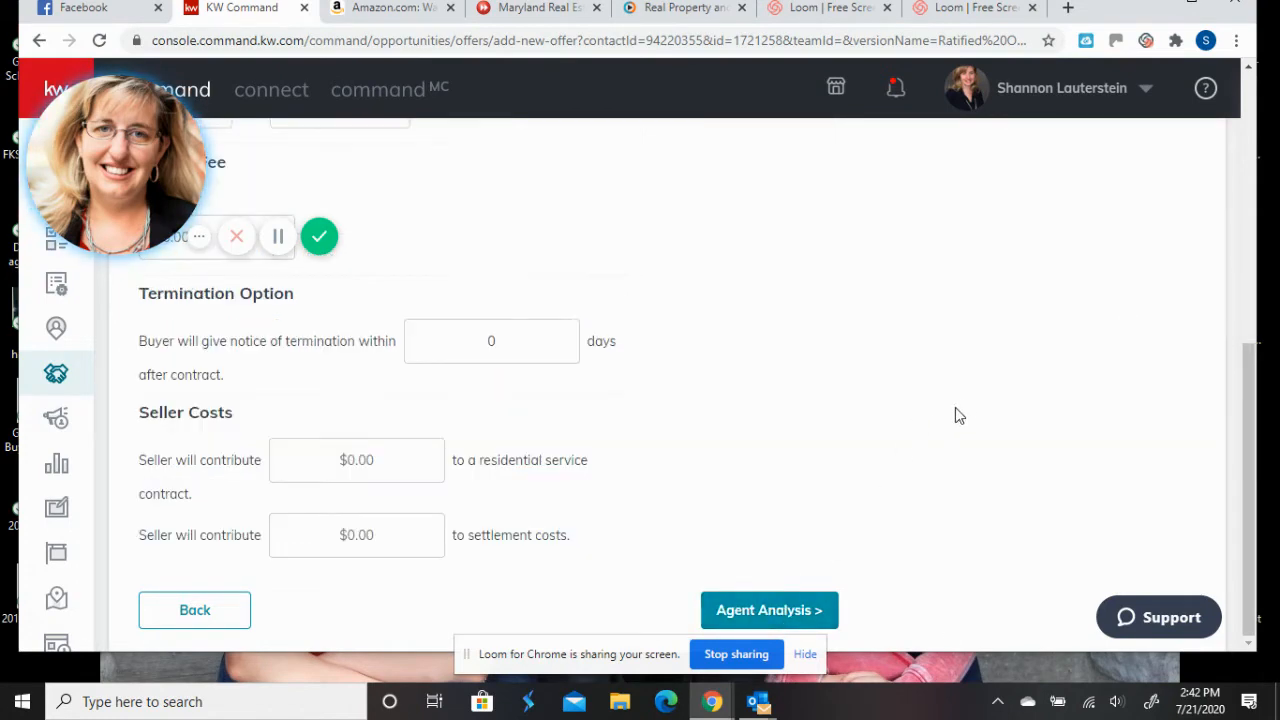
# - Enter $110,000 cash and $440,000 finance amount, giving a $550,000 sales price
pyautogui.scroll(2, 968, 410)
pyautogui.scroll(4, 968, 410)
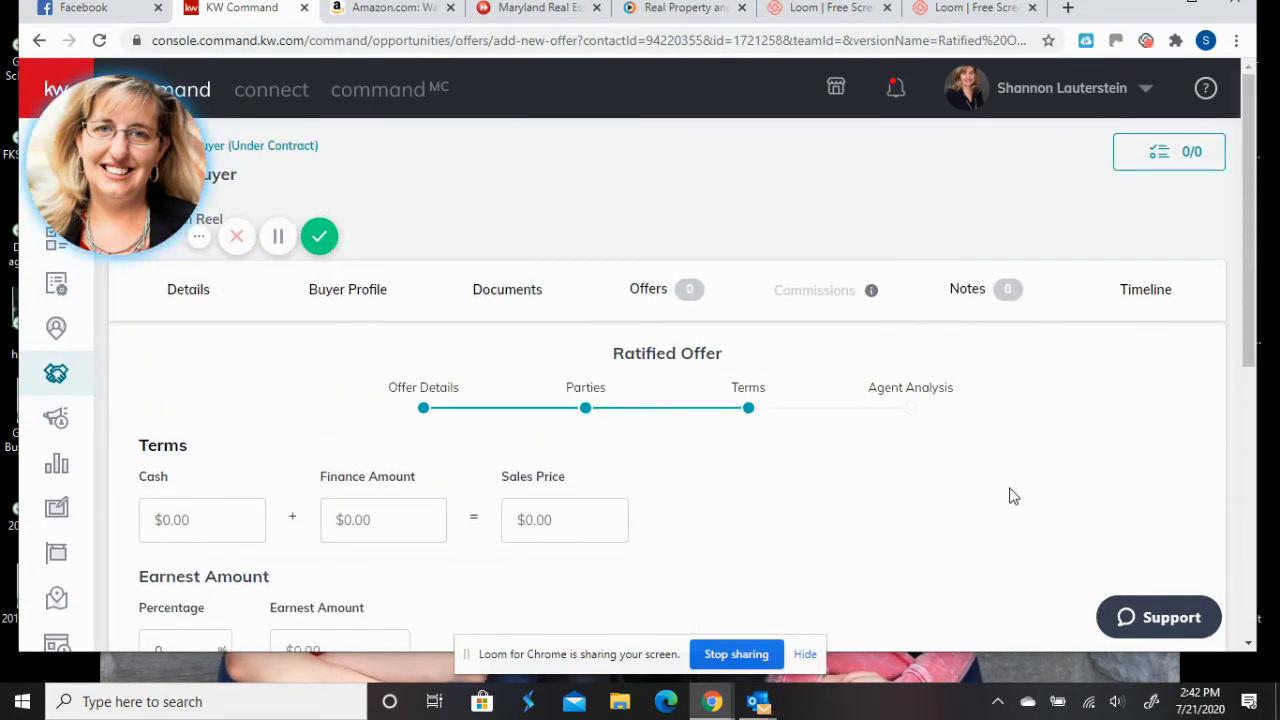
pyautogui.scroll(-1, 950, 516)
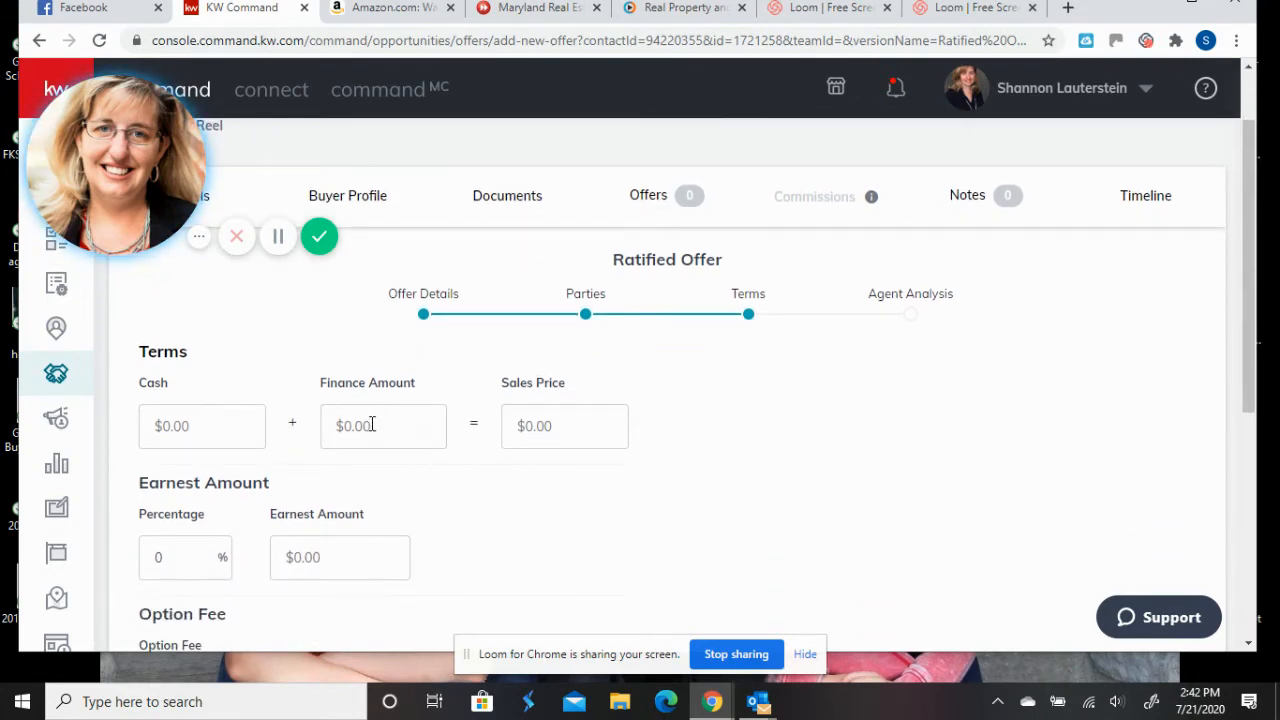
pyautogui.click(602, 437)
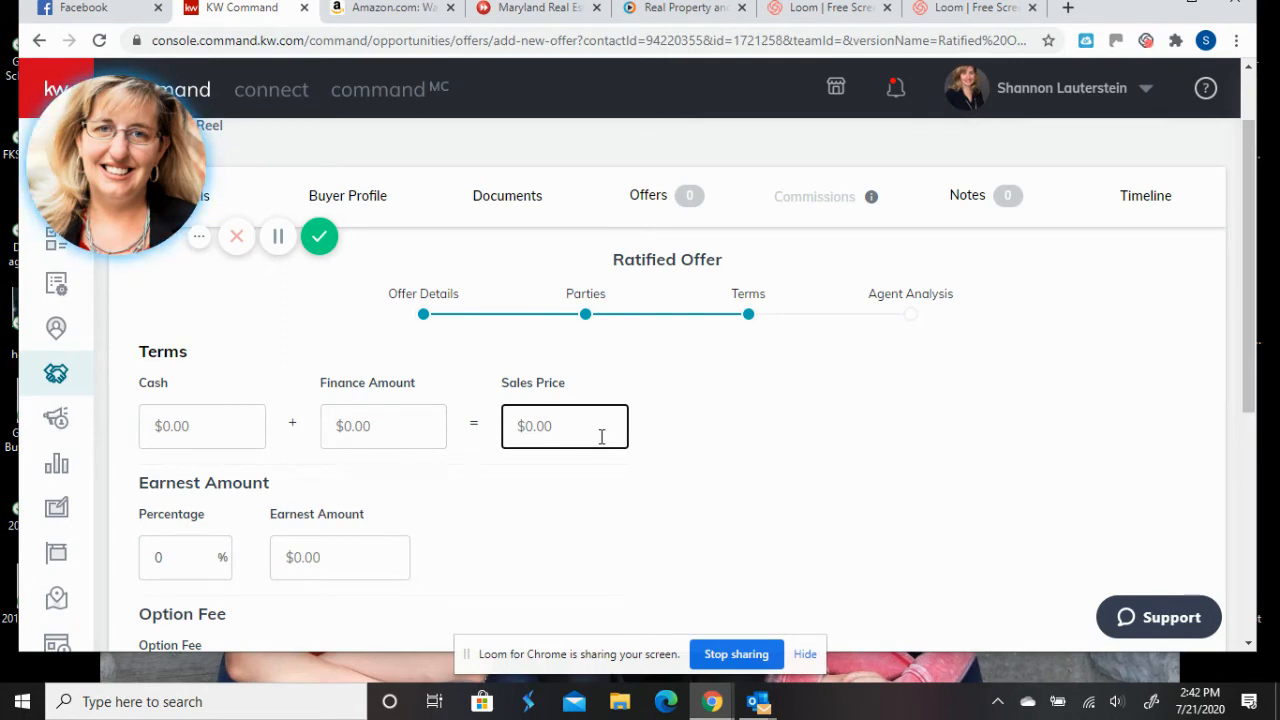
pyautogui.click(241, 425)
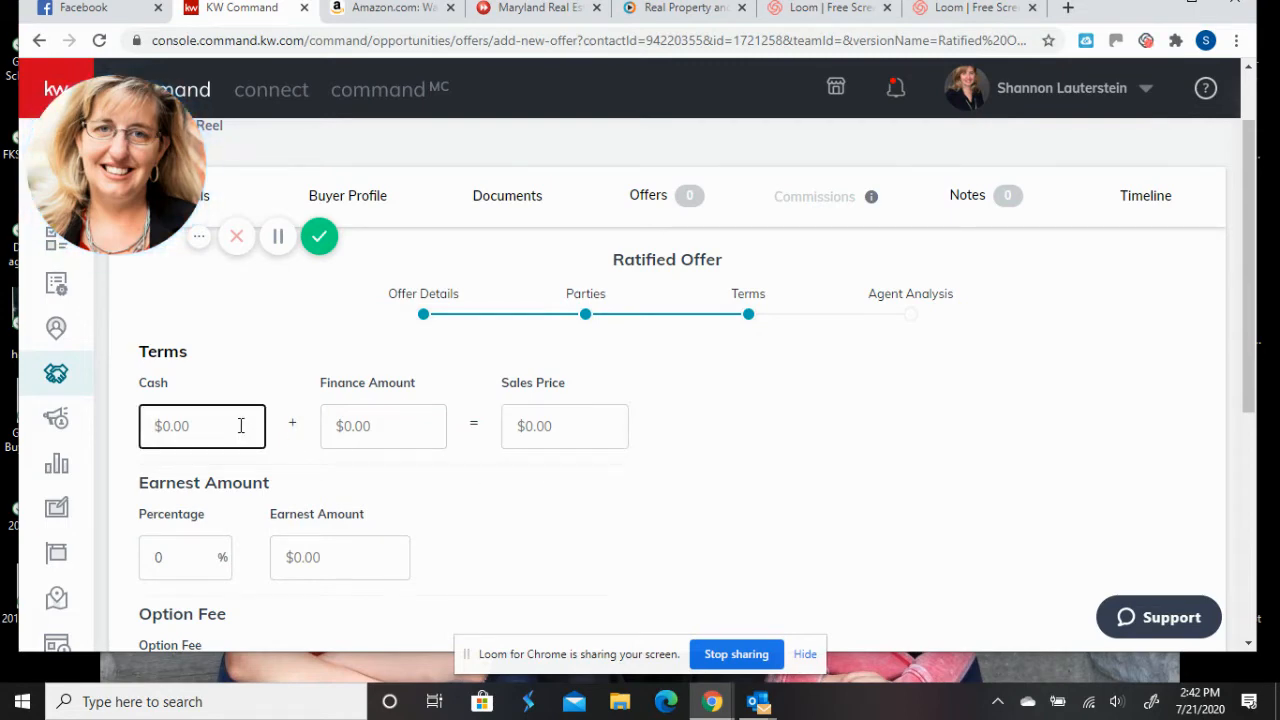
pyautogui.write('110,000')
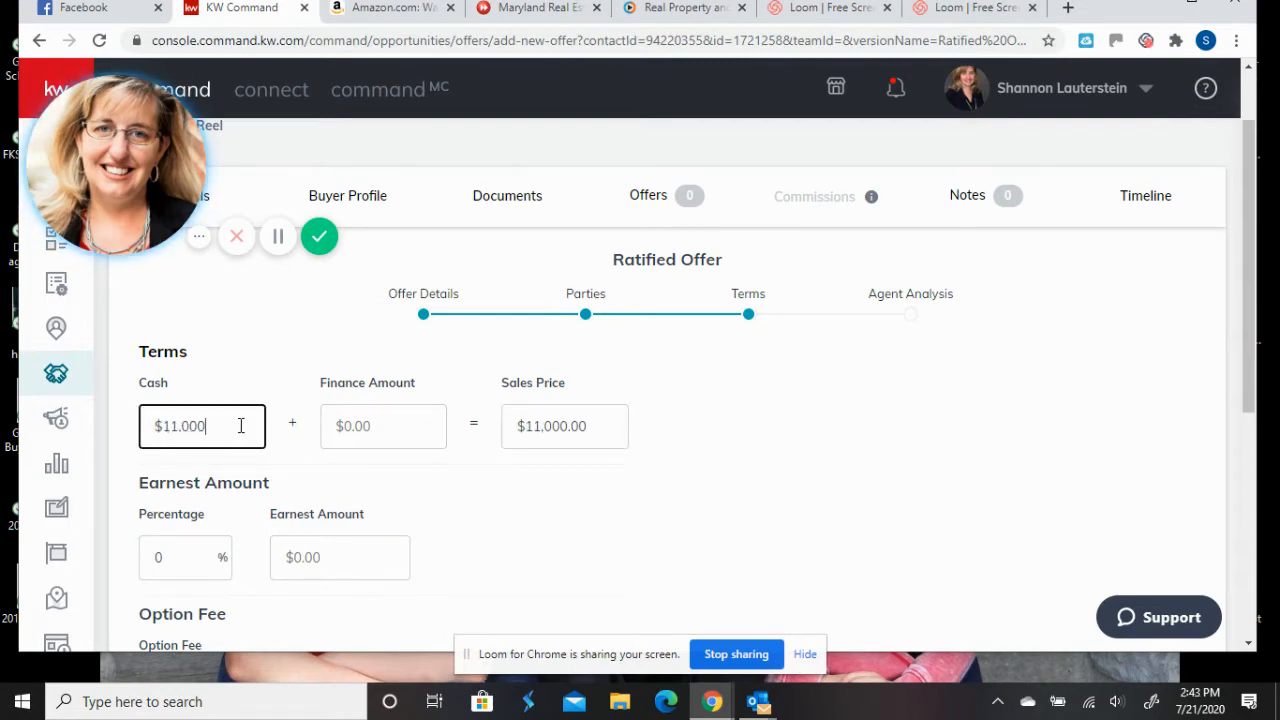
pyautogui.click(401, 434)
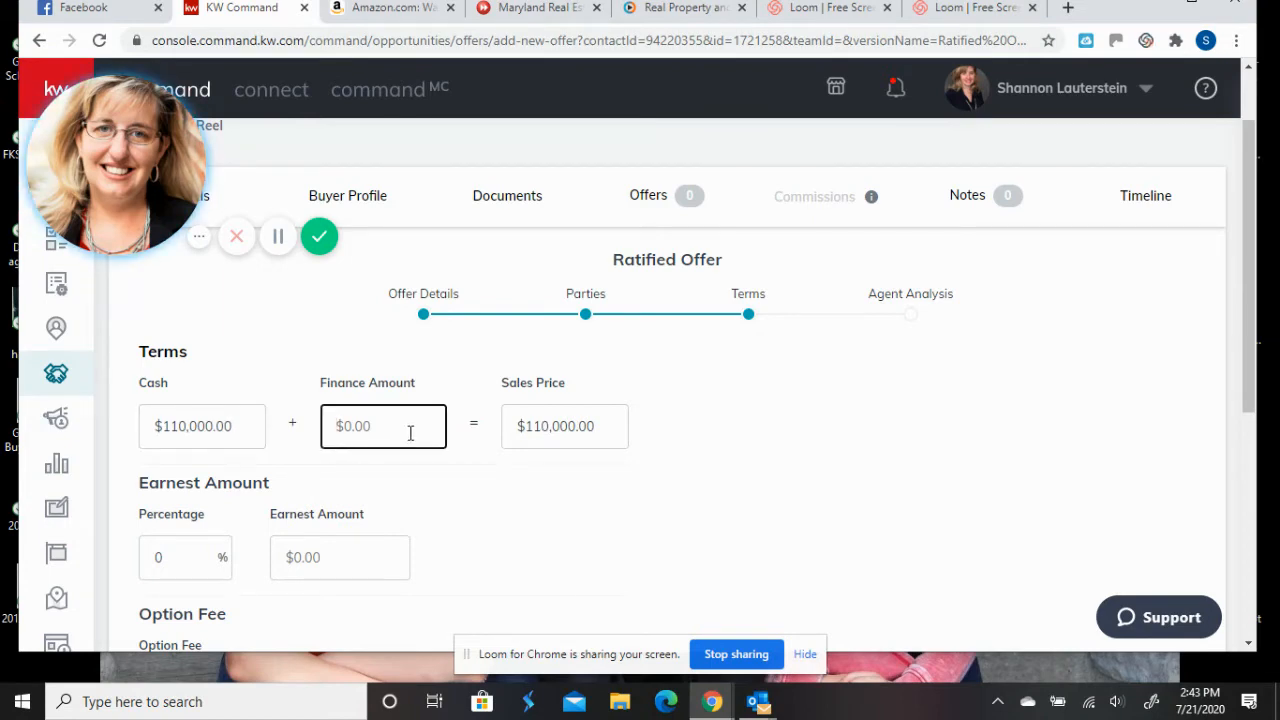
pyautogui.write('440,000')
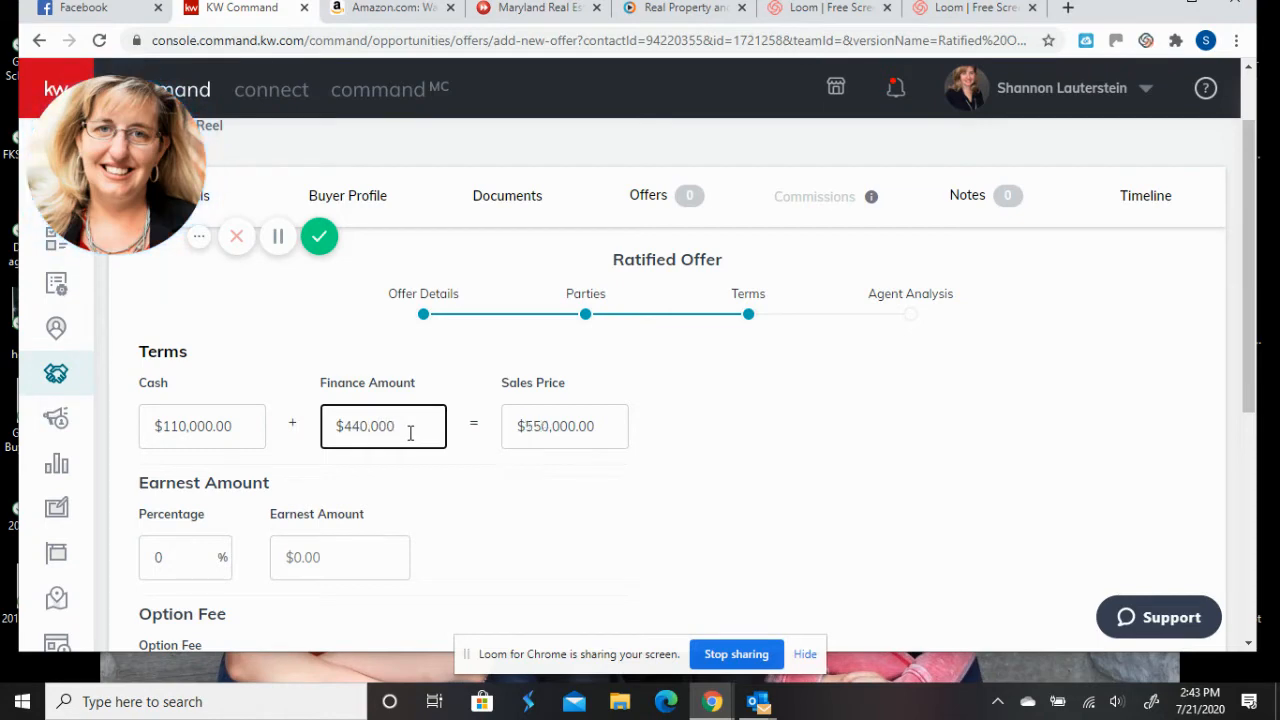
pyautogui.click(730, 383)
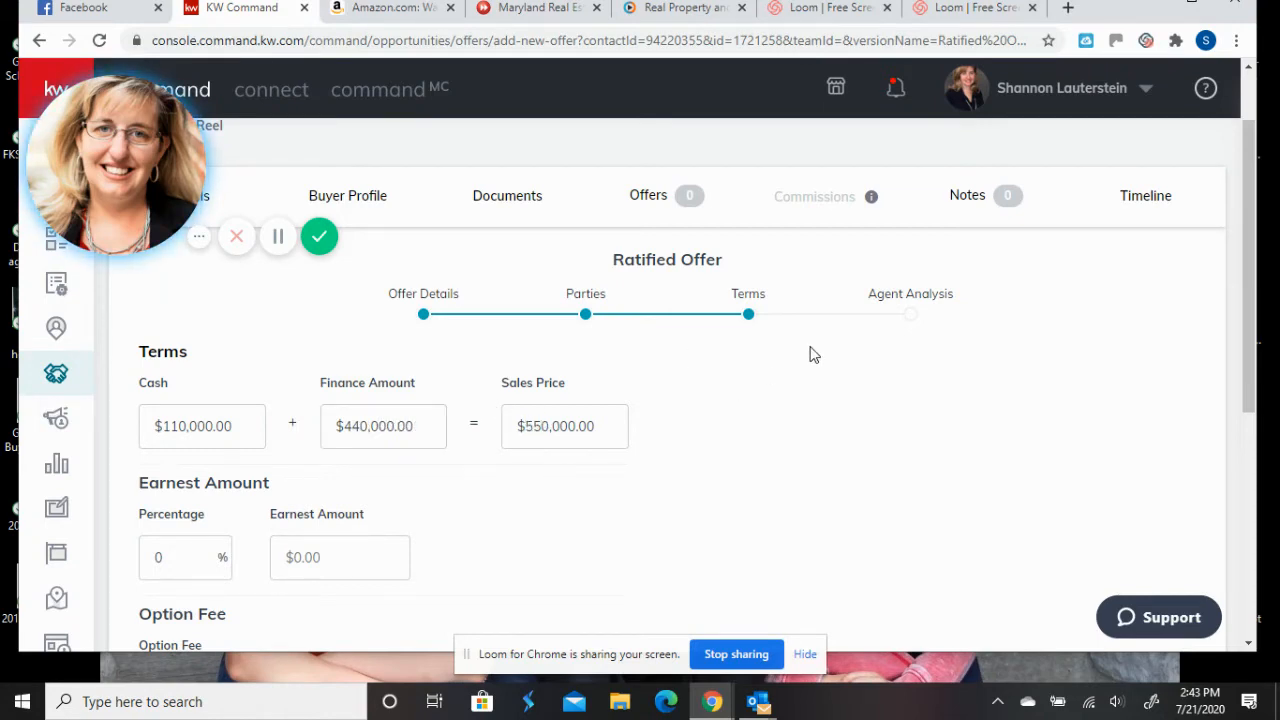
# - Set the earnest money as a $10,000 dollar amount
pyautogui.scroll(-2, 757, 370)
pyautogui.click(194, 370)
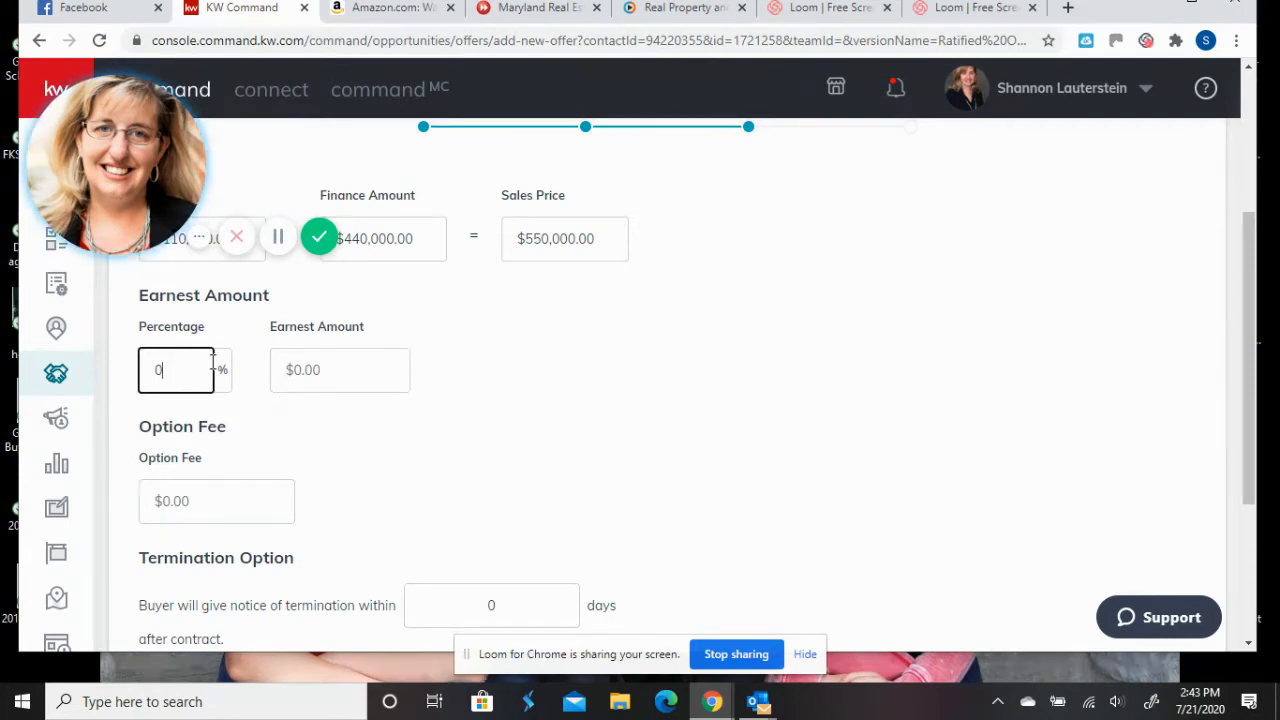
pyautogui.click(371, 358)
pyautogui.write('10,000')
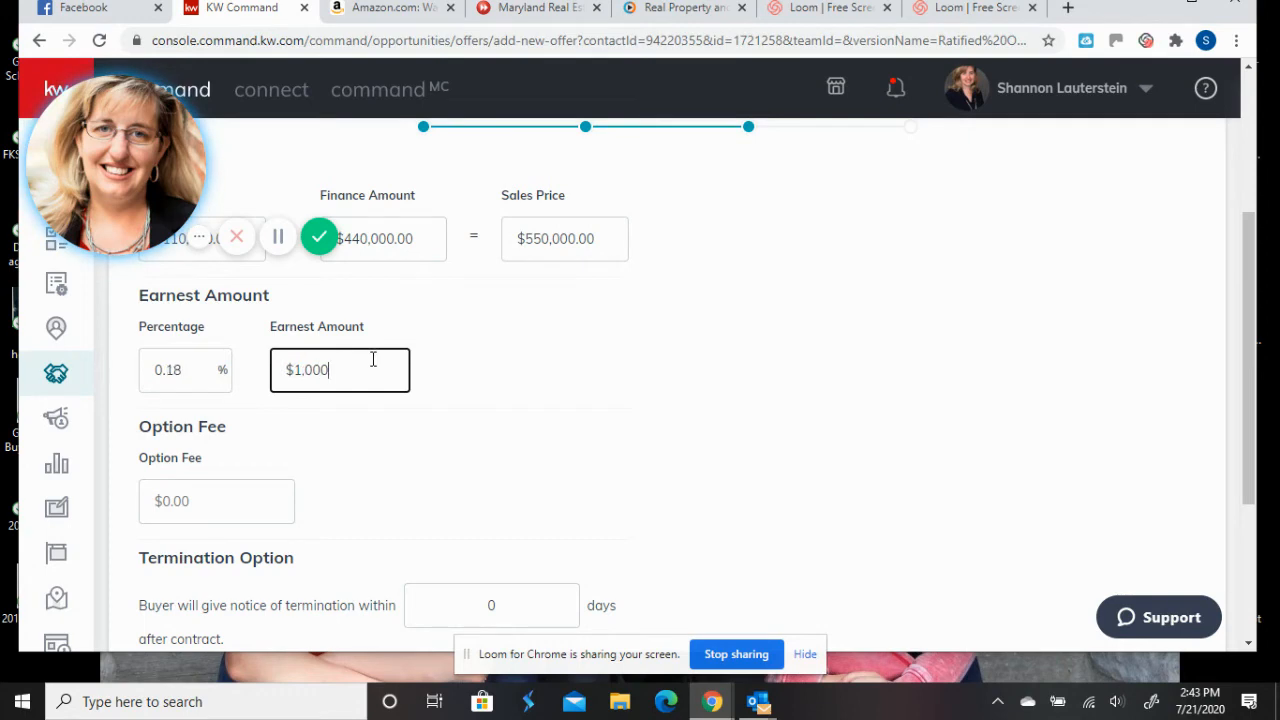
pyautogui.click(600, 414)
pyautogui.scroll(-2, 602, 415)
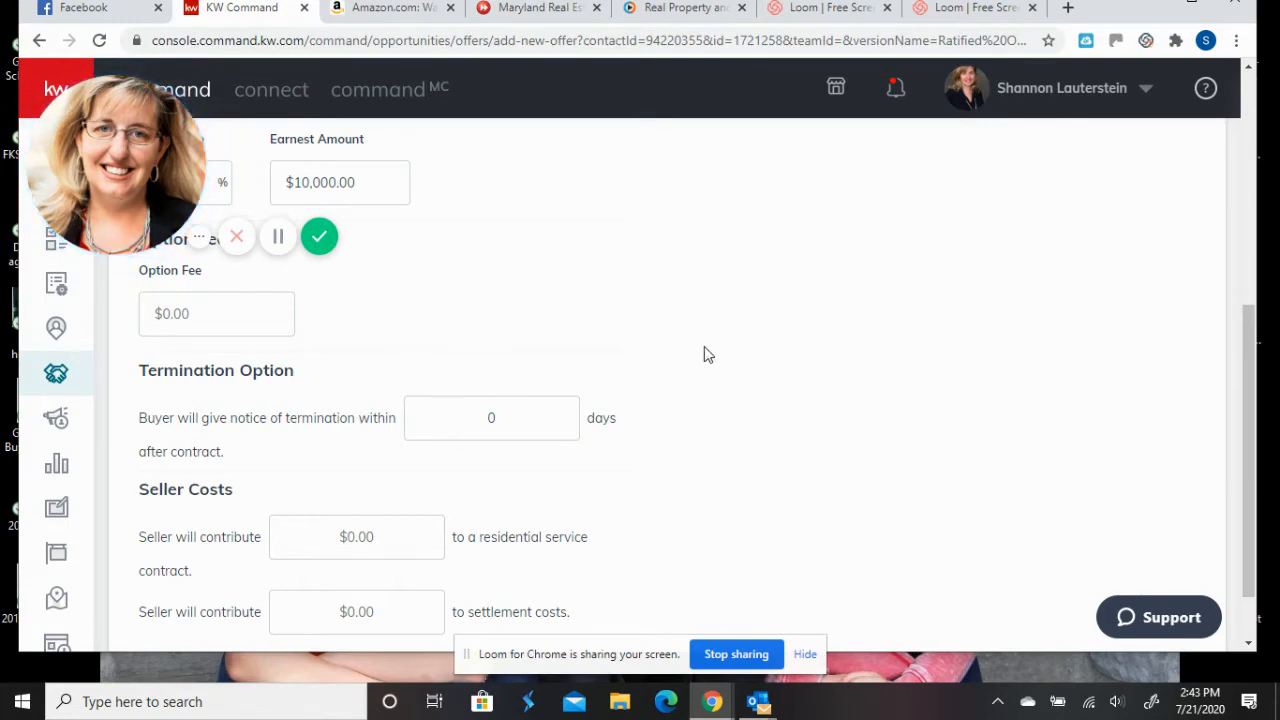
pyautogui.scroll(-1, 703, 354)
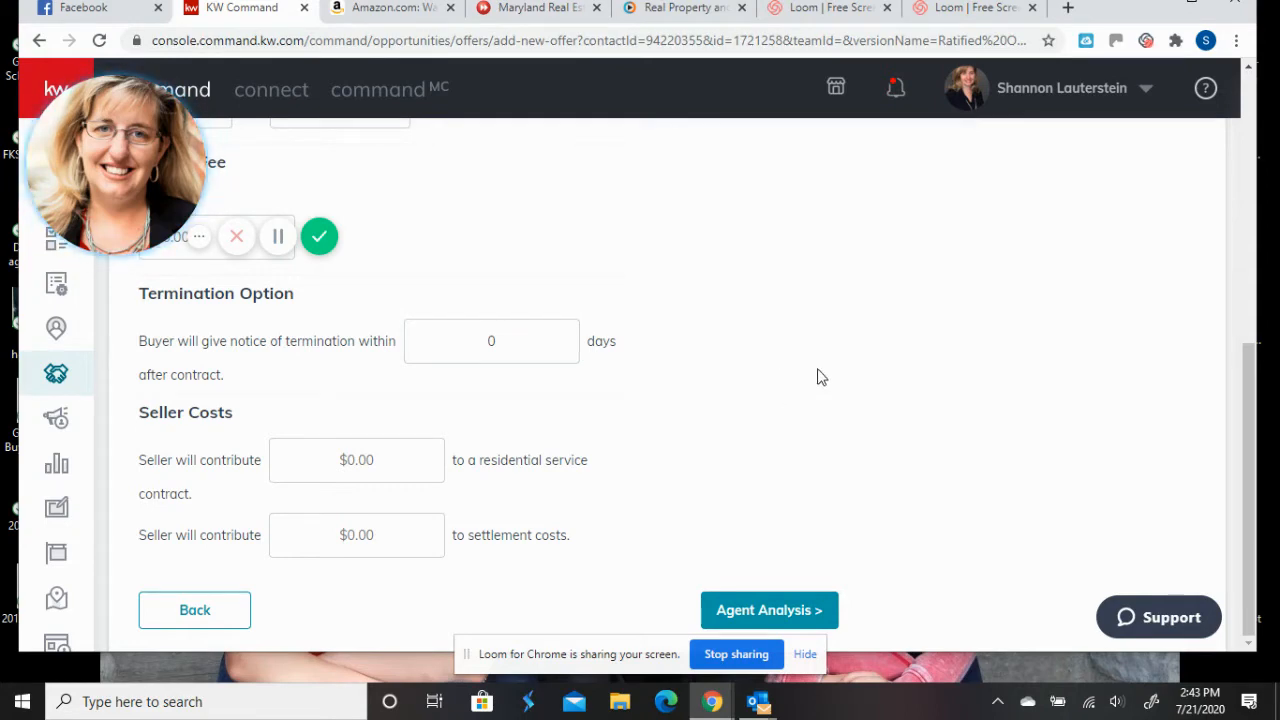
# - On Agent Analysis, note 'Settlement Liked' as a pro and 'waived appraisal contingency' as a con
pyautogui.click(770, 612)
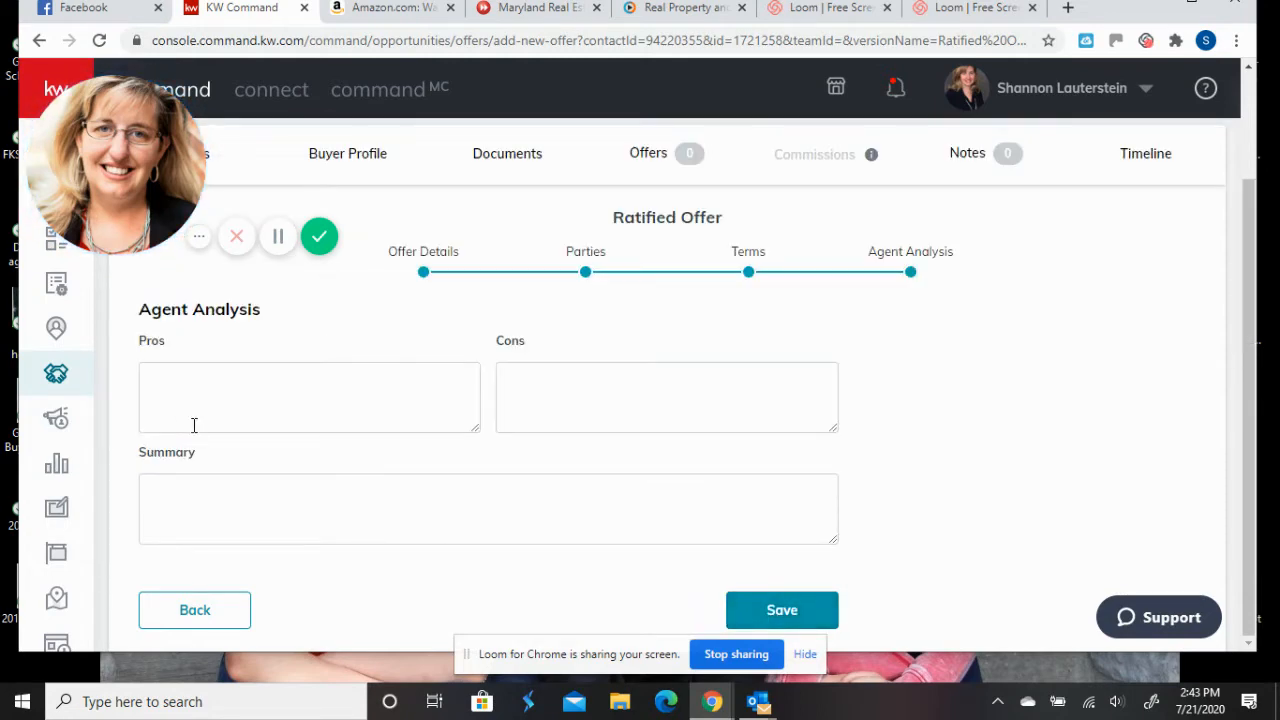
pyautogui.click(194, 609)
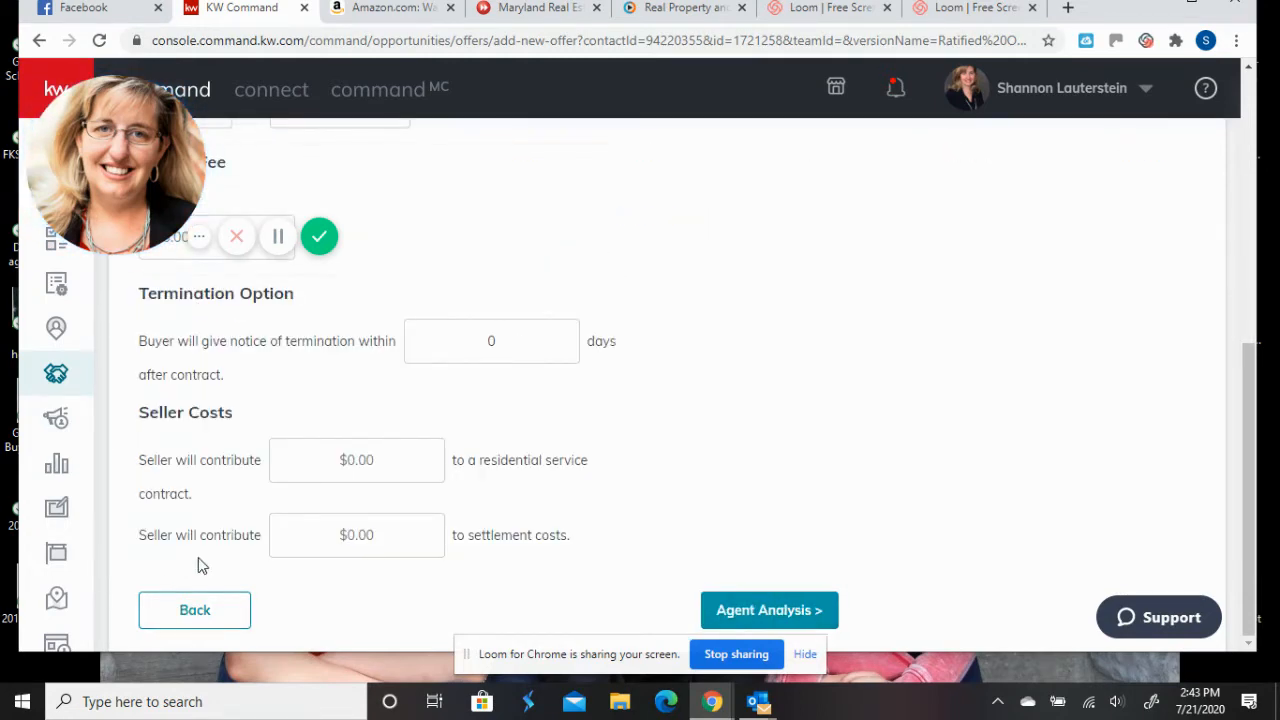
pyautogui.click(799, 612)
pyautogui.click(412, 410)
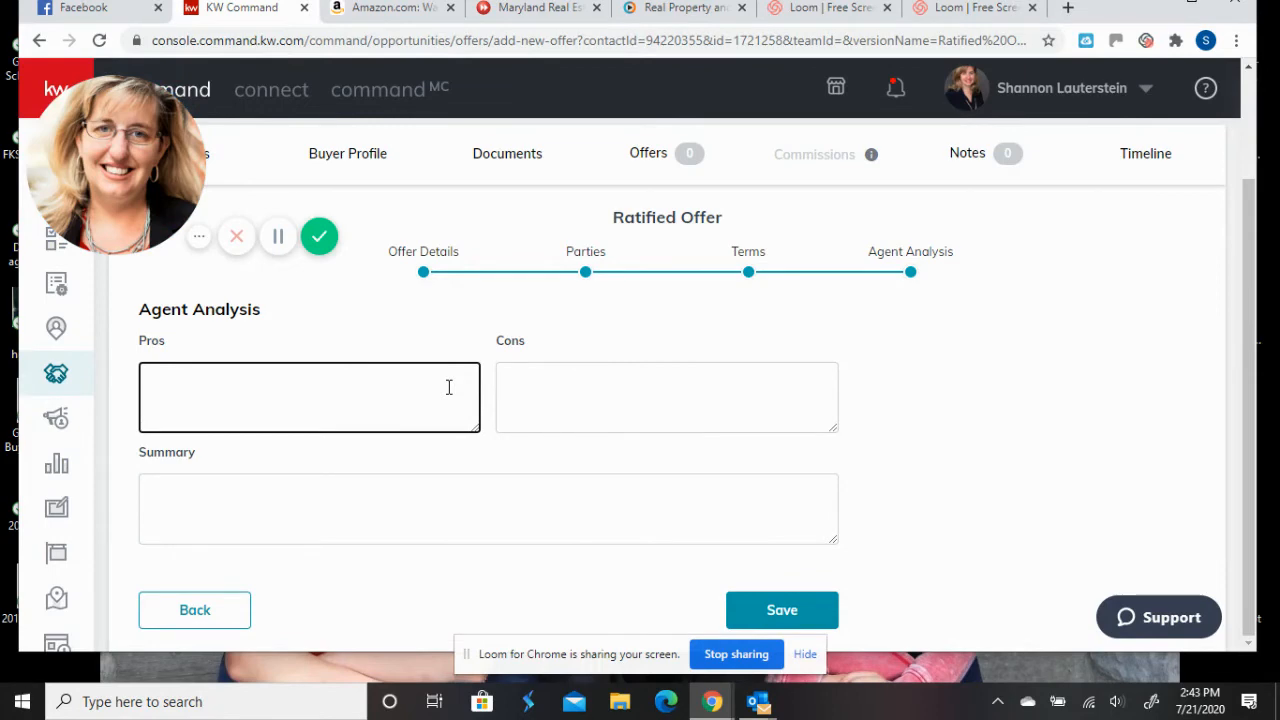
pyautogui.write('ment Llked')
pyautogui.click(568, 413)
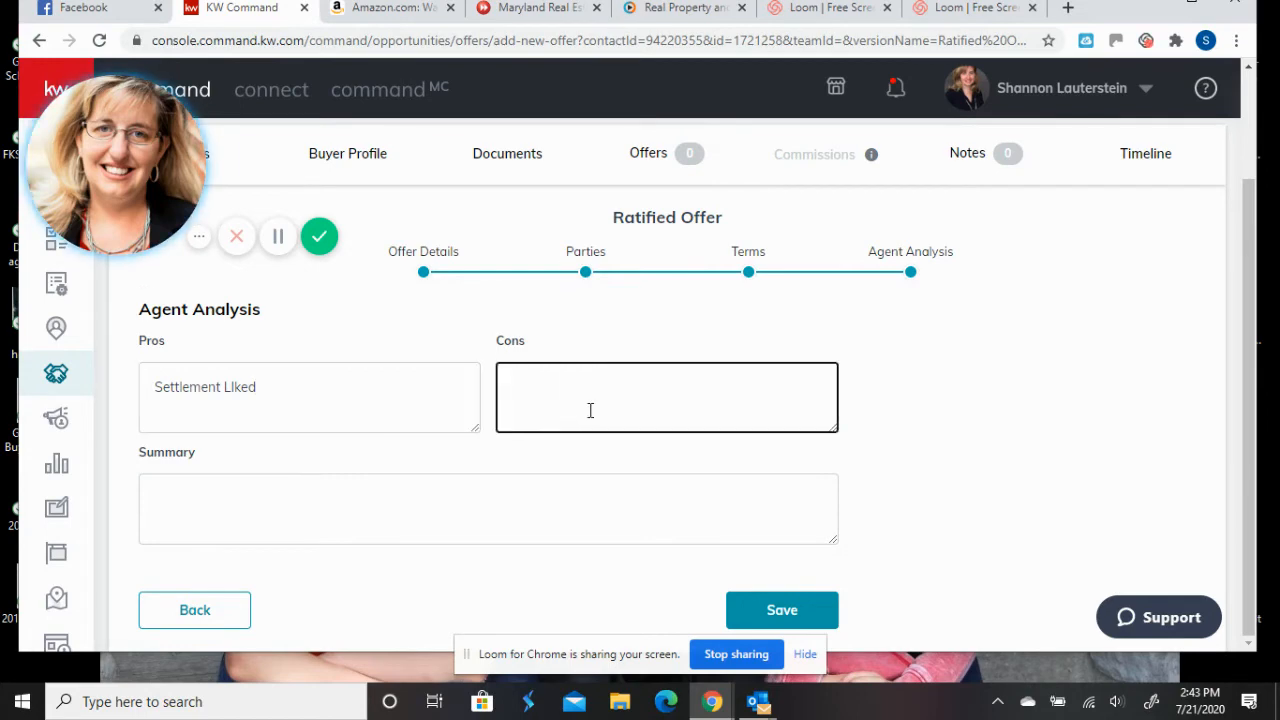
pyautogui.write('waived appra')
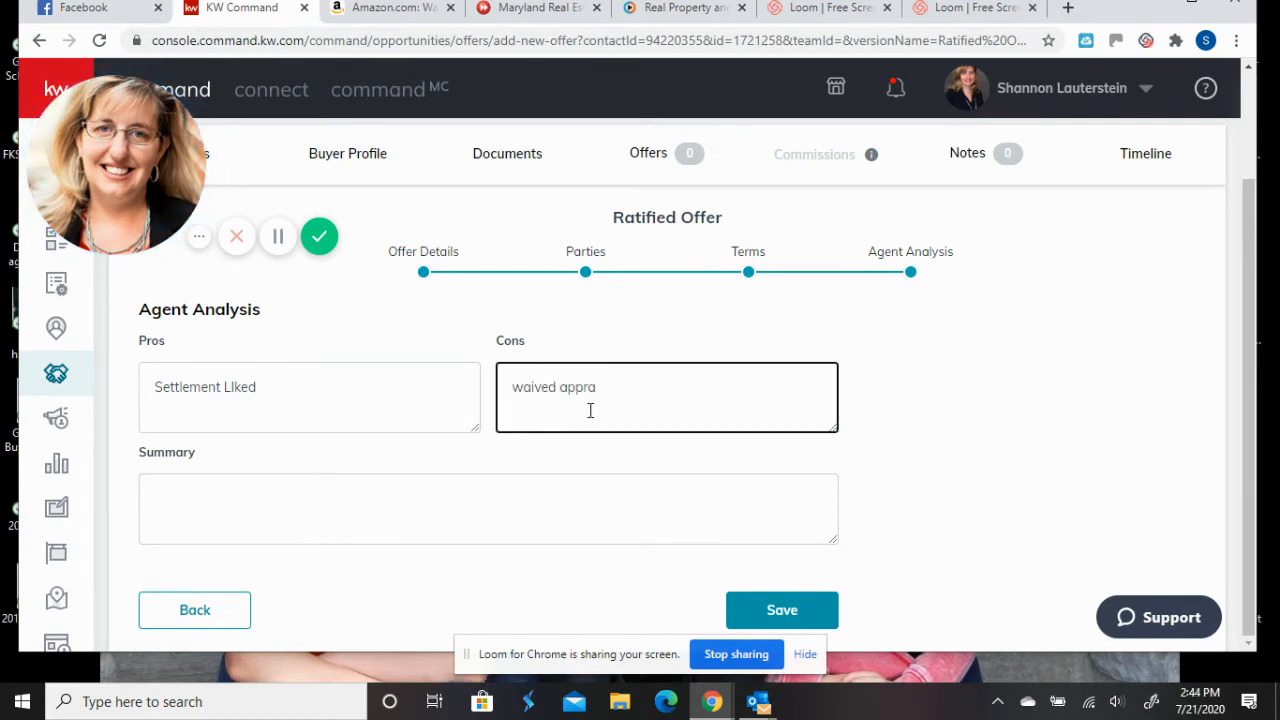
pyautogui.write('isal contingency')
# - Save the $550,000.00 offer and accept it so the deal shows Under Contract
pyautogui.click(745, 617)
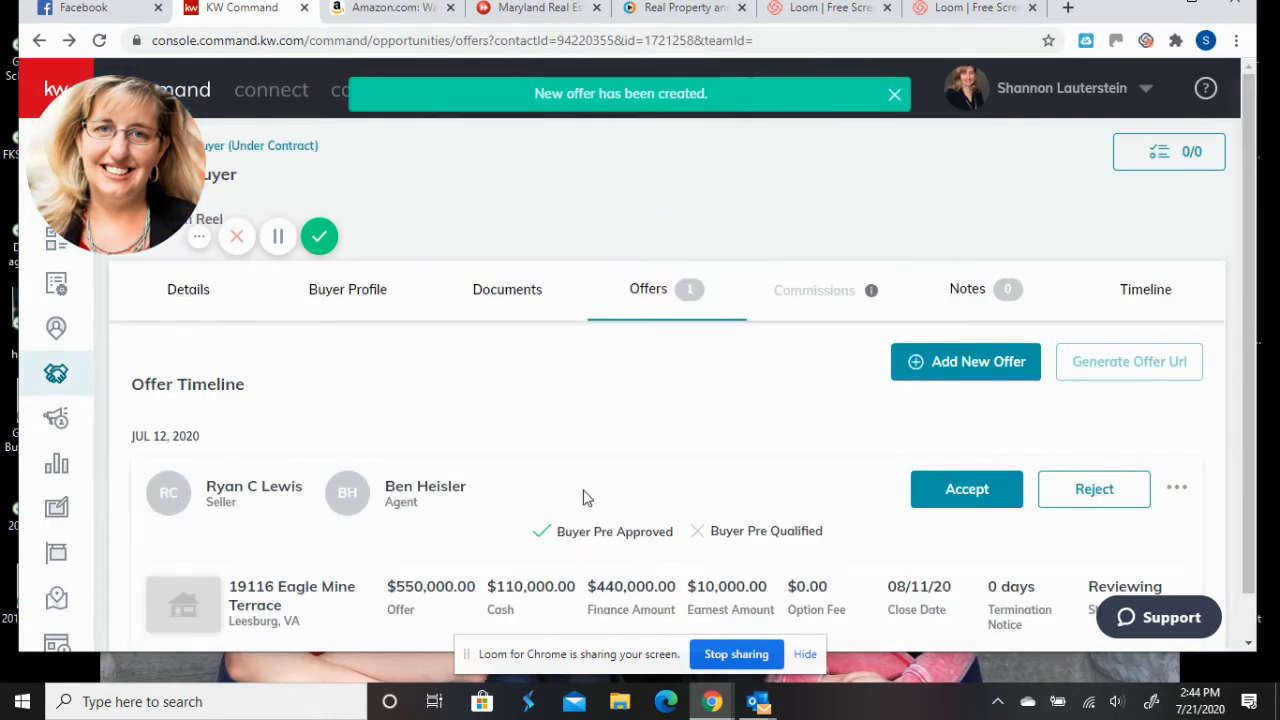
pyautogui.scroll(-1, 587, 498)
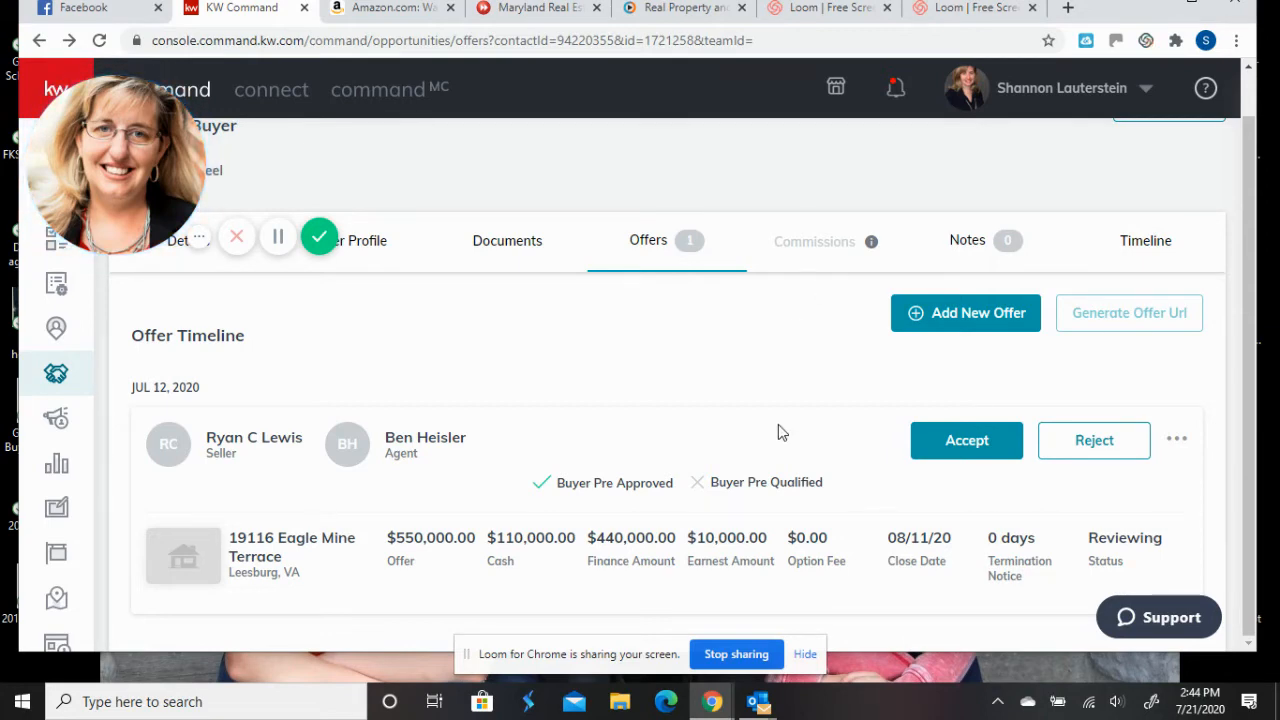
pyautogui.click(948, 444)
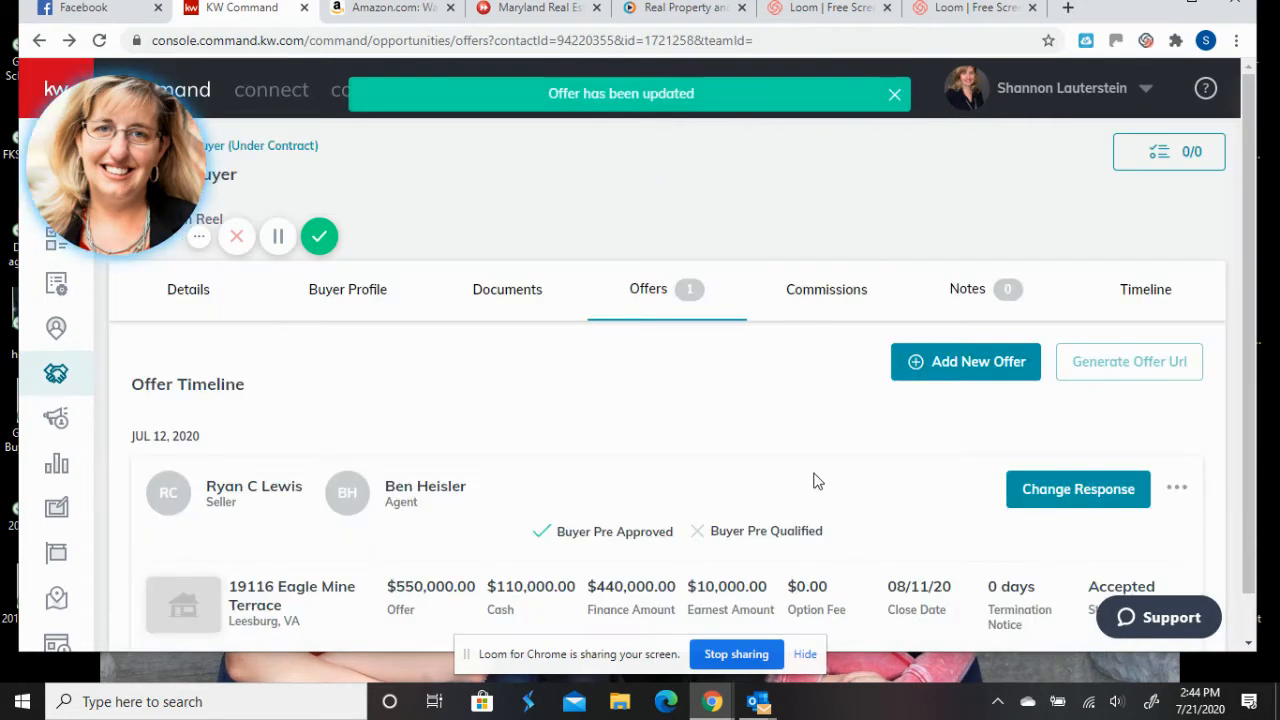
# - Bring up the Commissions page showing the $550,000.00 sale at 2.5% for $13,750.00 commission
pyautogui.click(818, 300)
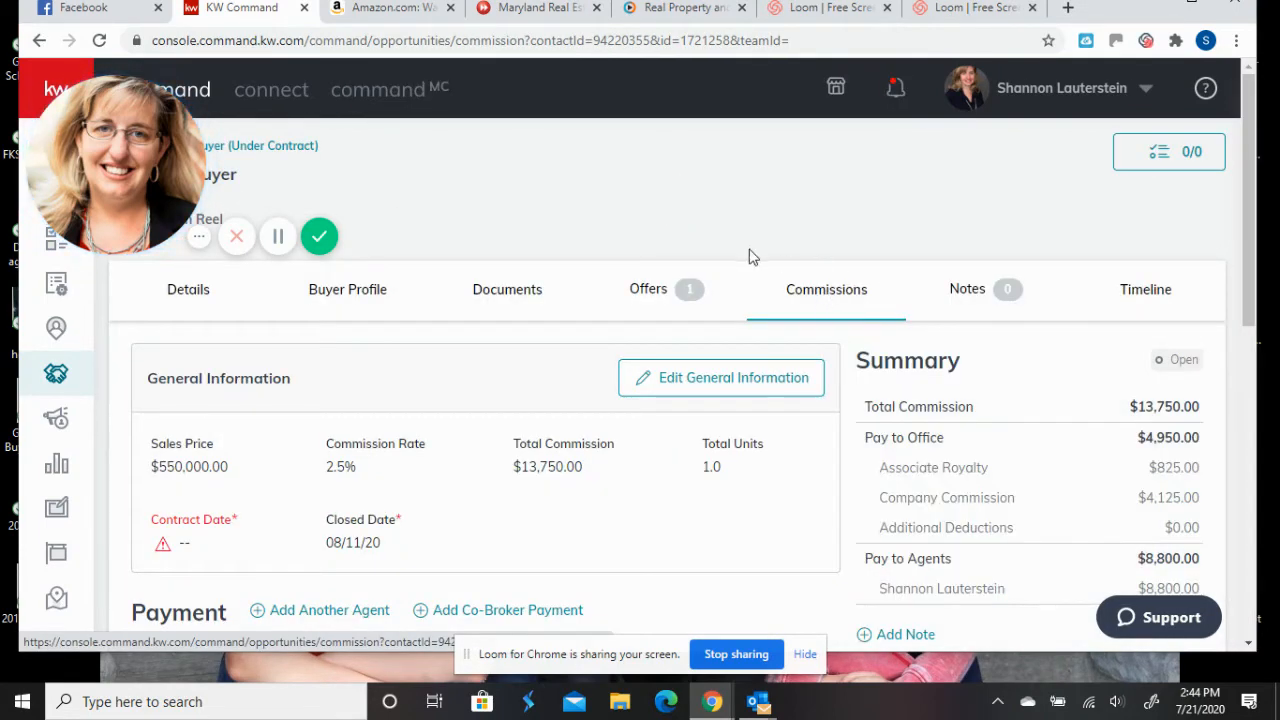
pyautogui.scroll(-2, 749, 236)
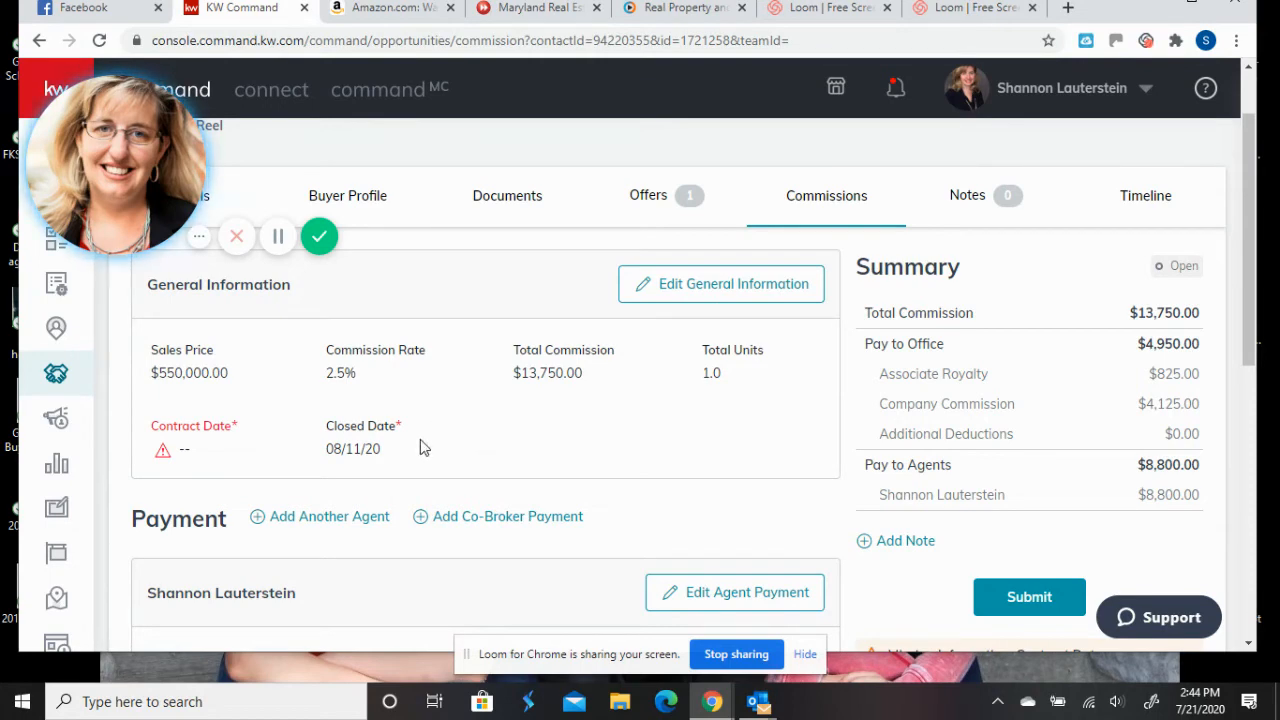
pyautogui.click(682, 292)
pyautogui.scroll(-1, 656, 295)
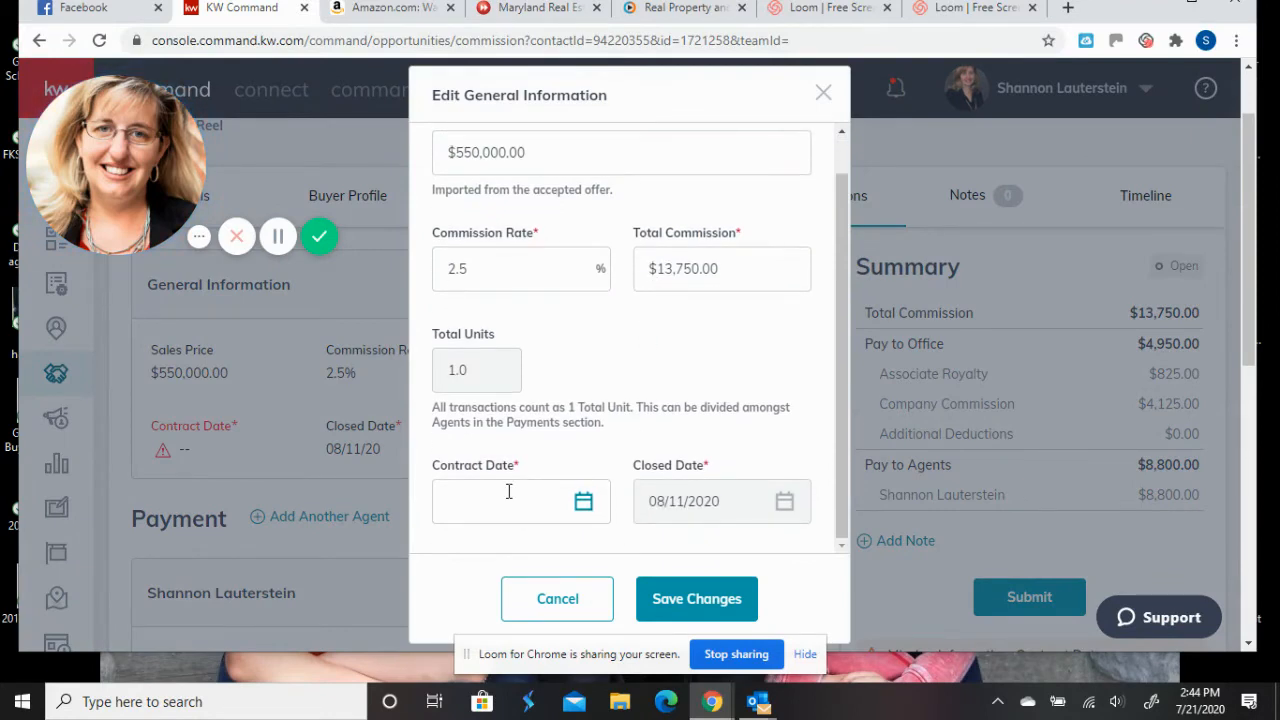
pyautogui.click(540, 603)
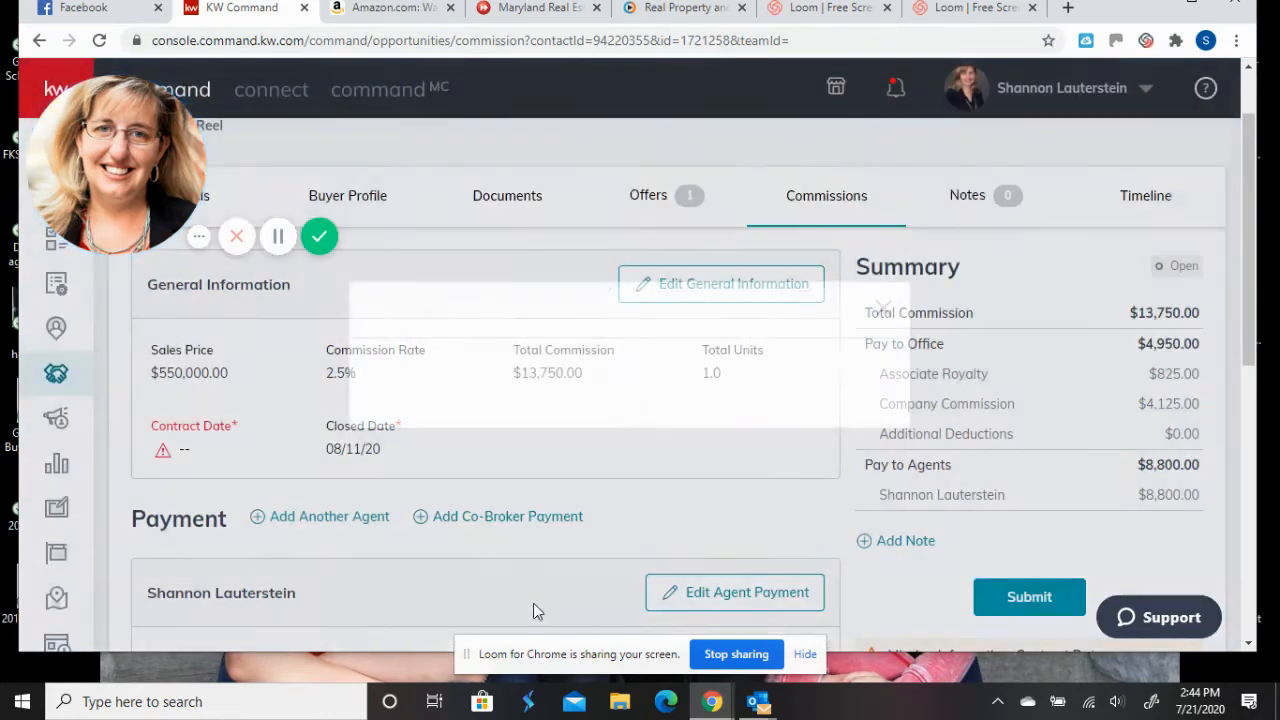
pyautogui.scroll(1, 300, 420)
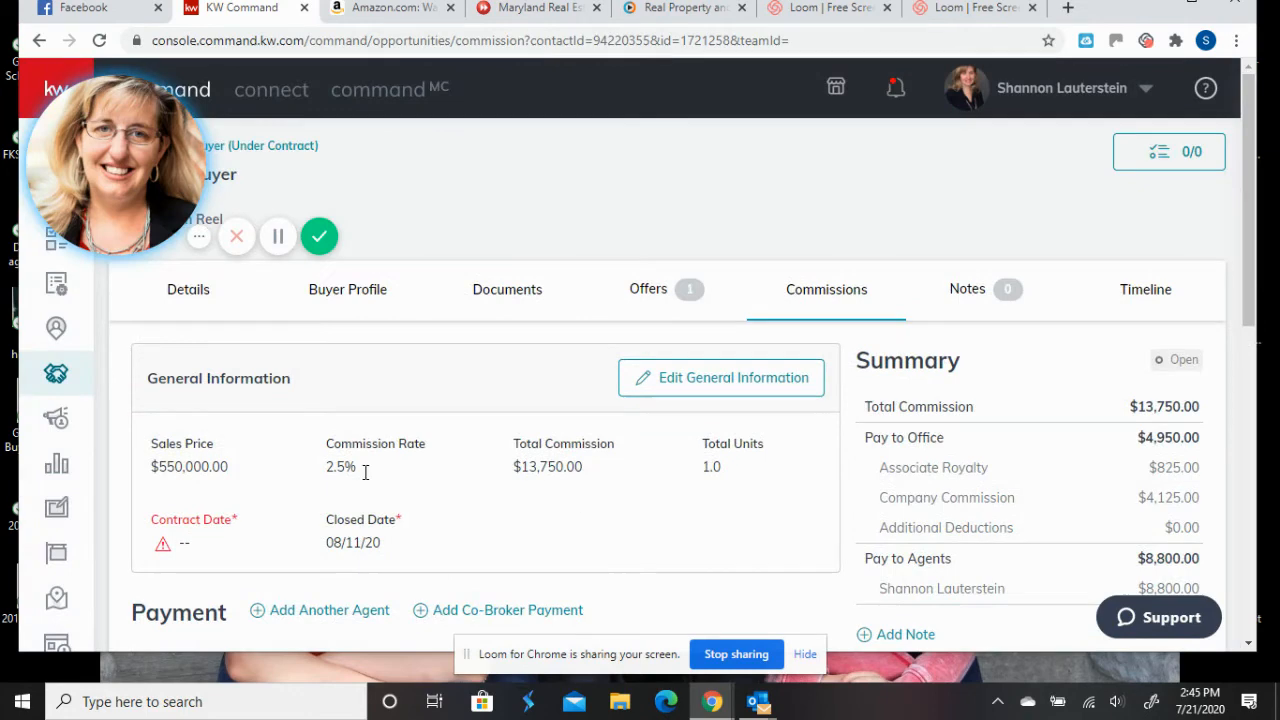
# - In the opportunity's general information, pick 7/13/2020 as the contract date and save
pyautogui.click(188, 296)
pyautogui.scroll(-5, 500, 341)
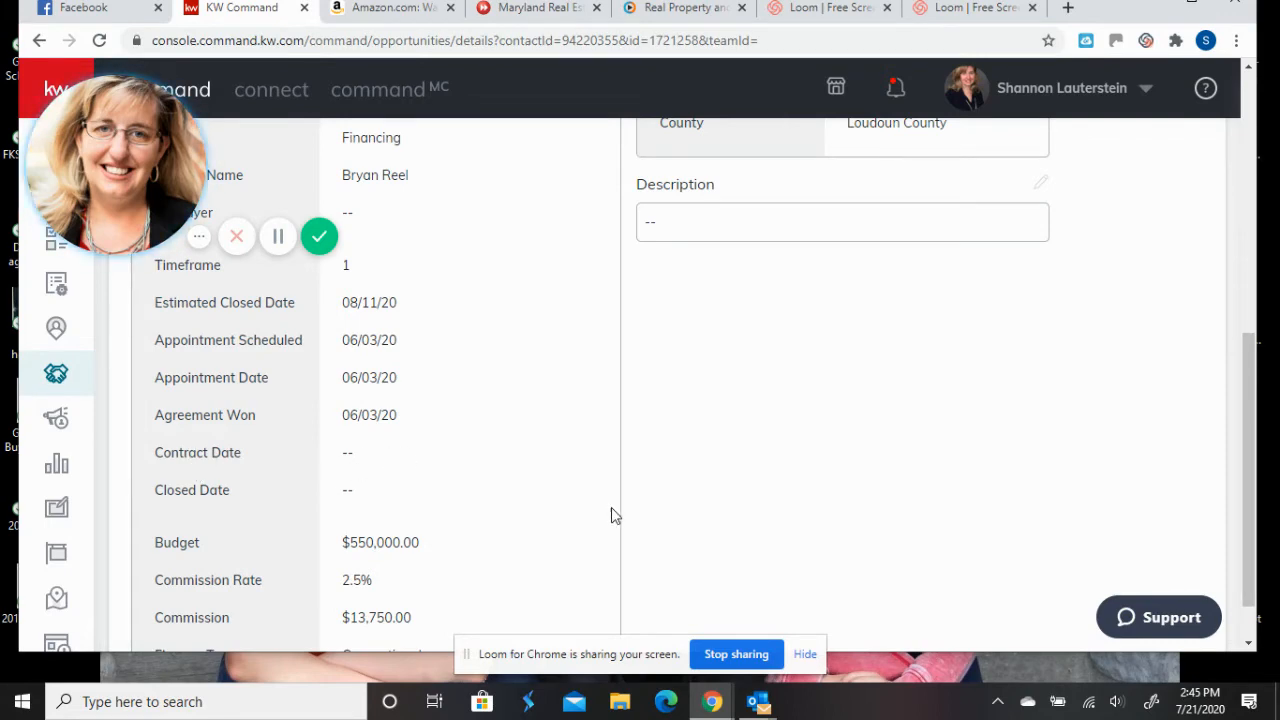
pyautogui.scroll(4, 611, 507)
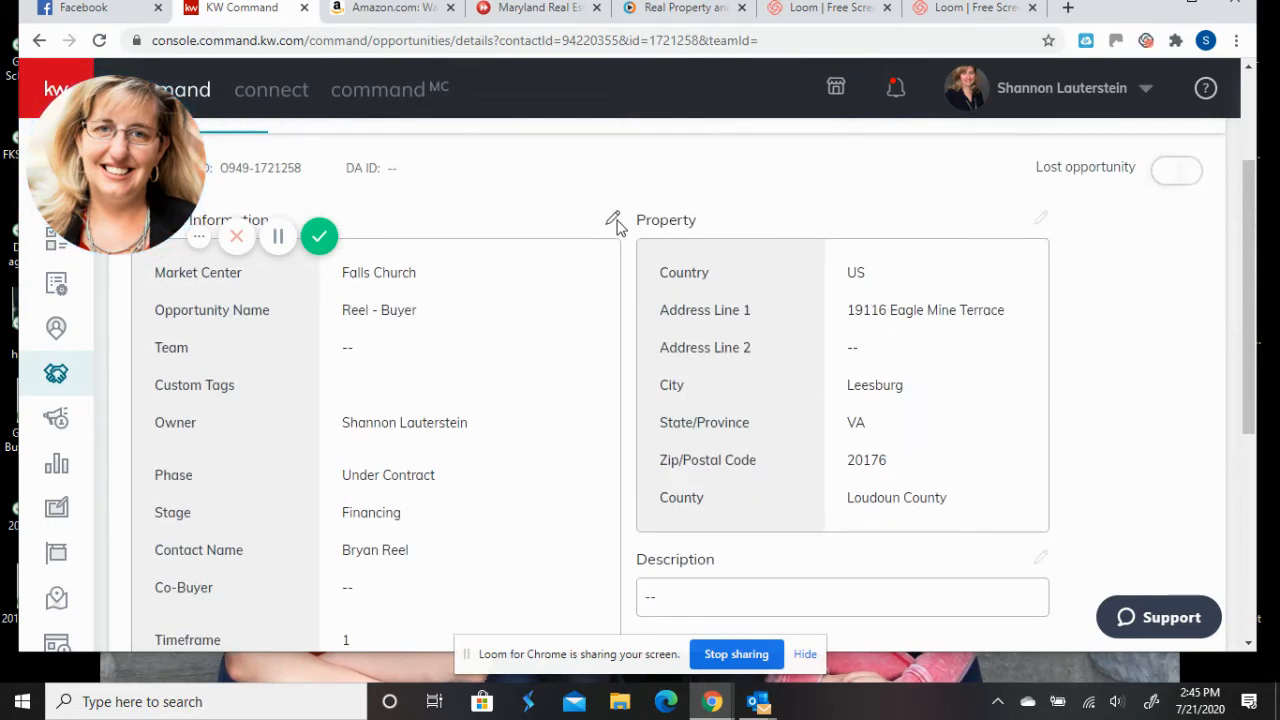
pyautogui.click(613, 219)
pyautogui.scroll(-1, 698, 388)
pyautogui.scroll(-4, 698, 388)
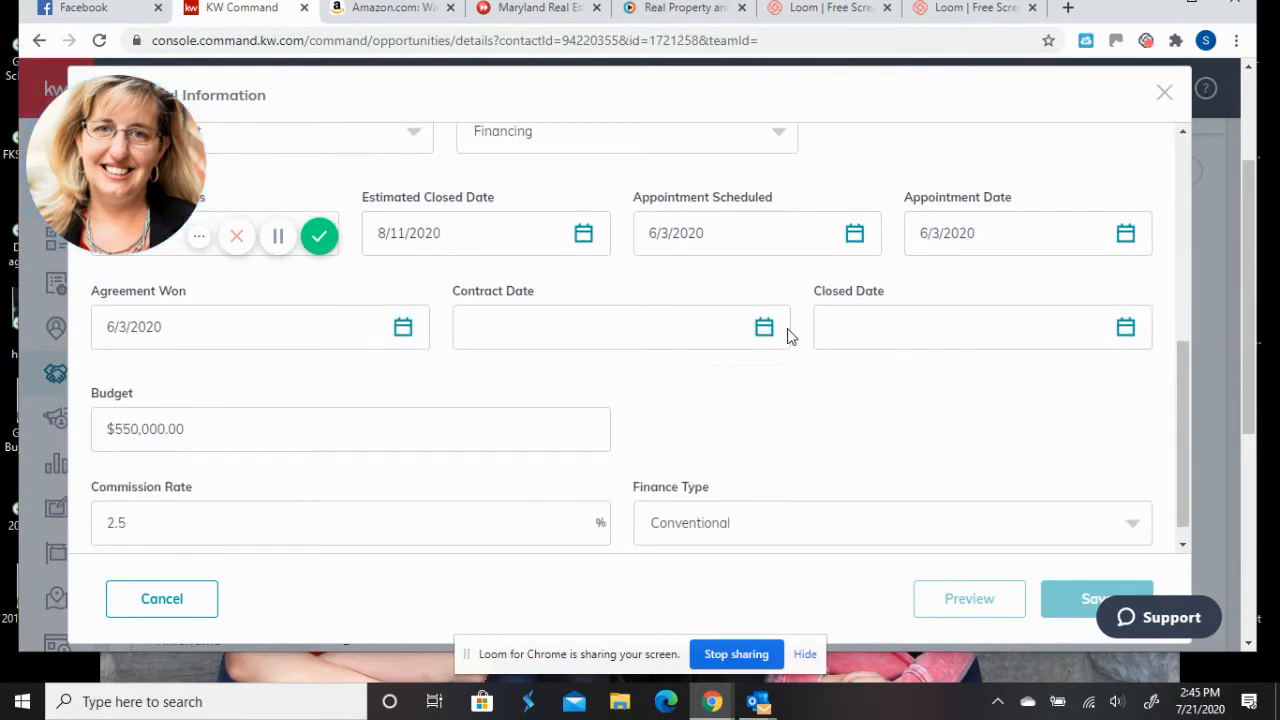
pyautogui.click(762, 330)
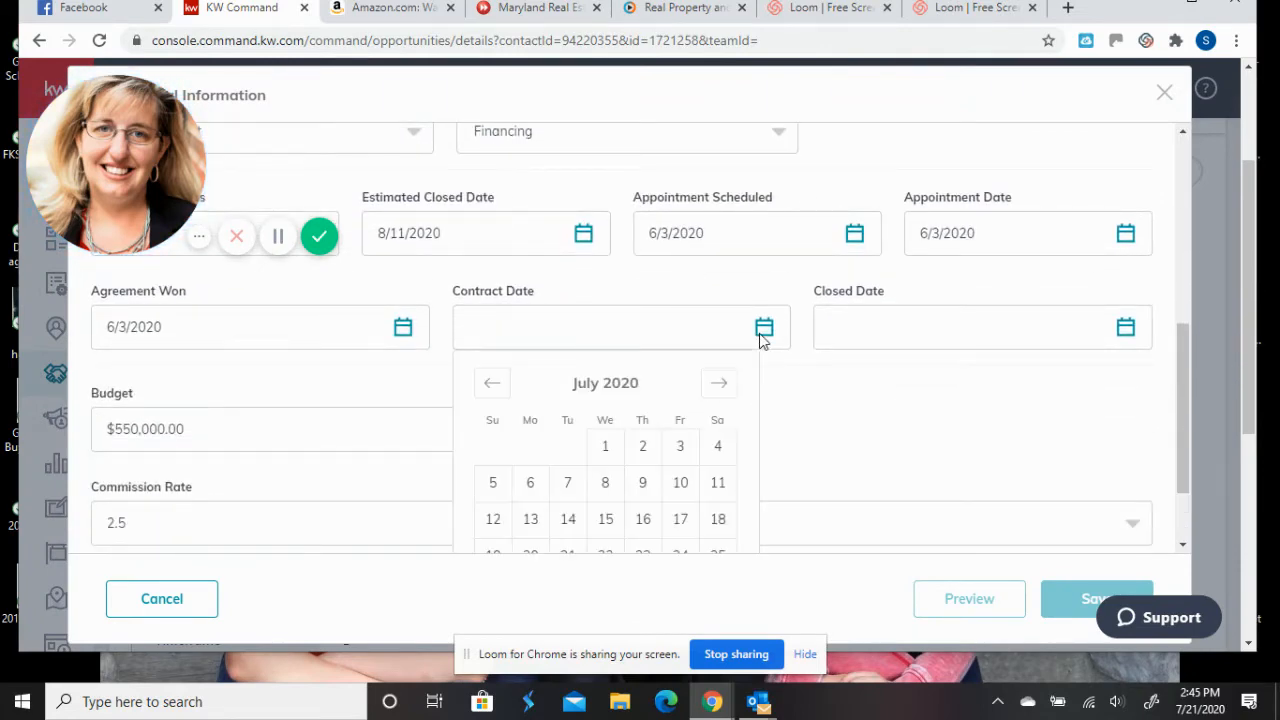
pyautogui.click(528, 524)
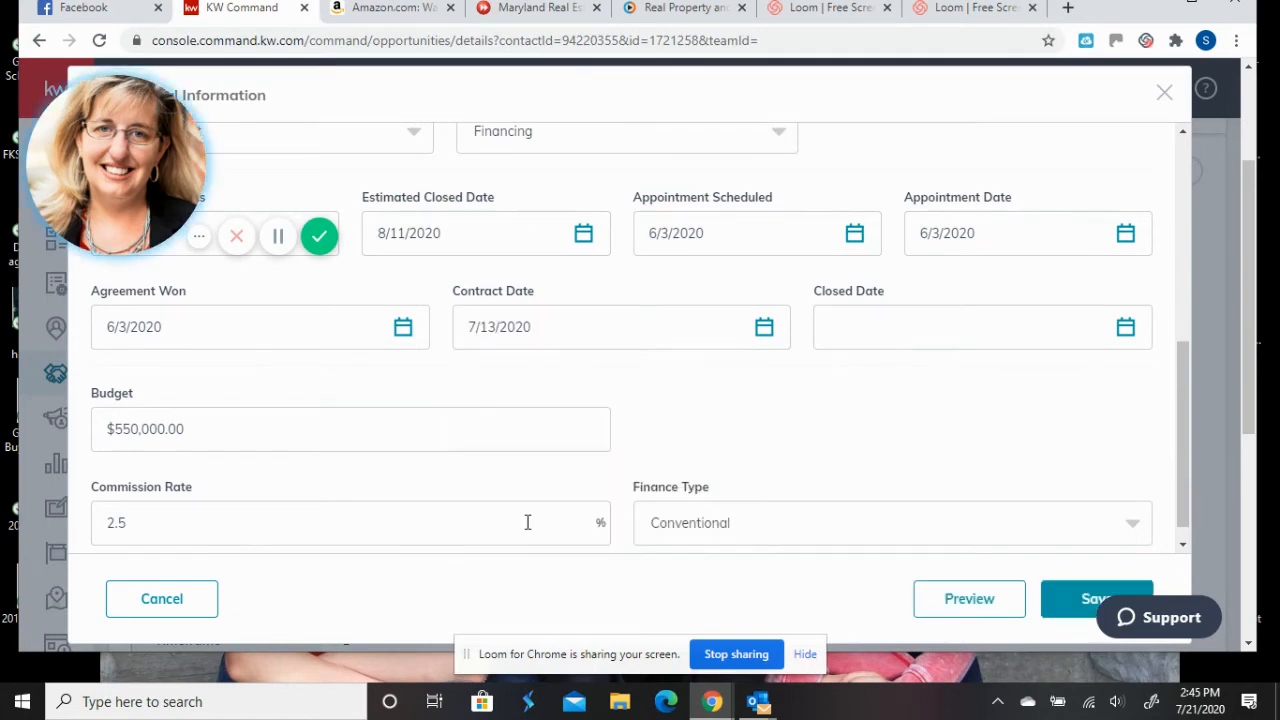
pyautogui.click(1077, 598)
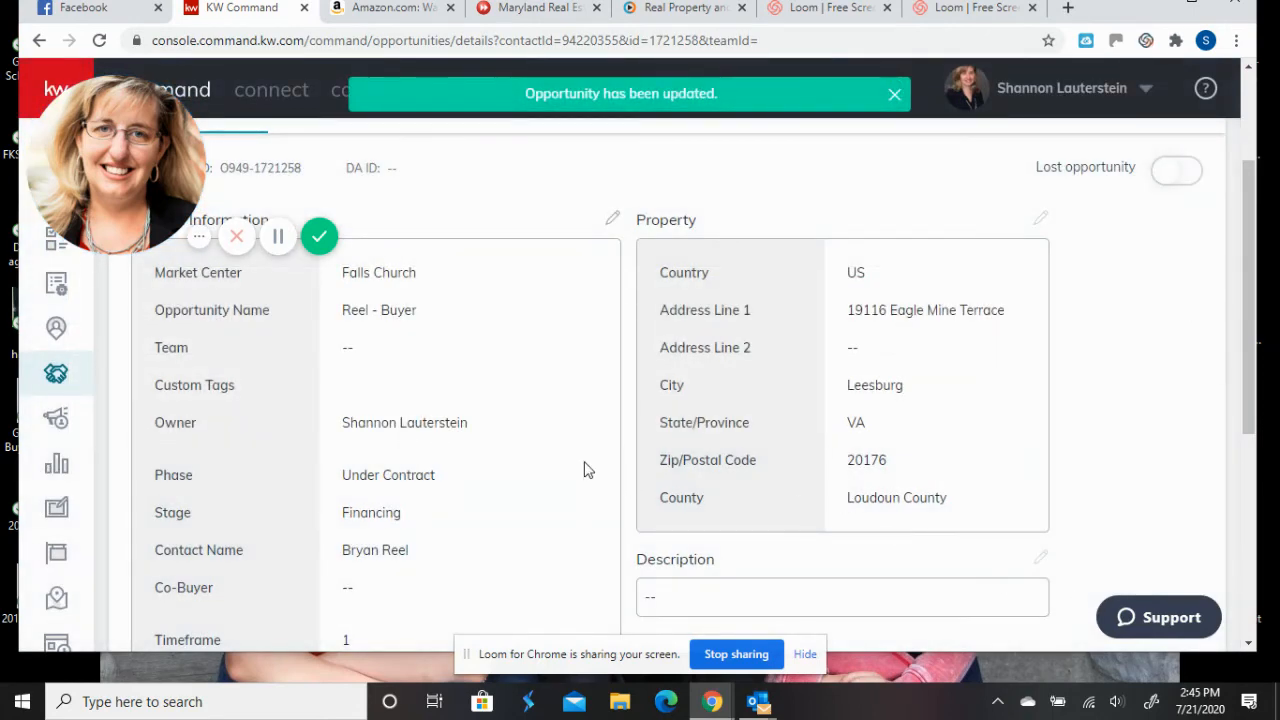
pyautogui.scroll(2, 577, 468)
# - Review the commission page: 07/13/20 contract date, $4,950.00 to office, $8,800.00 net to agent
pyautogui.click(825, 290)
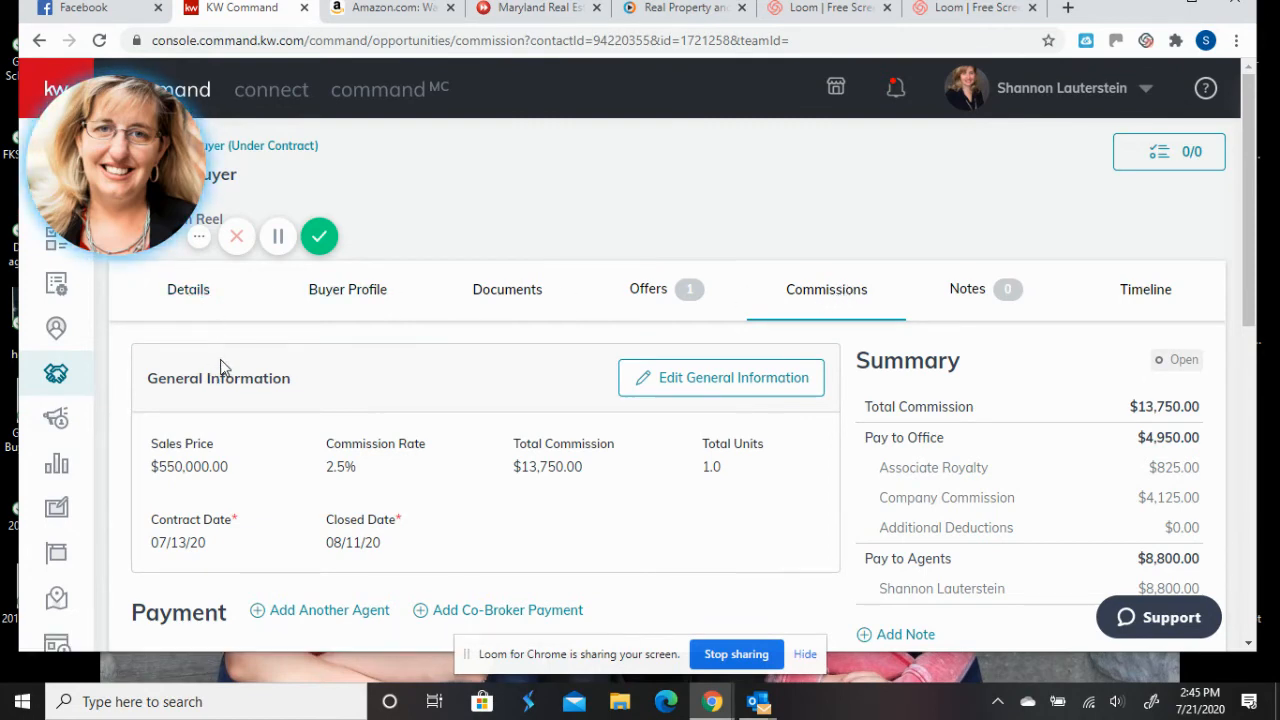
pyautogui.scroll(-1, 220, 368)
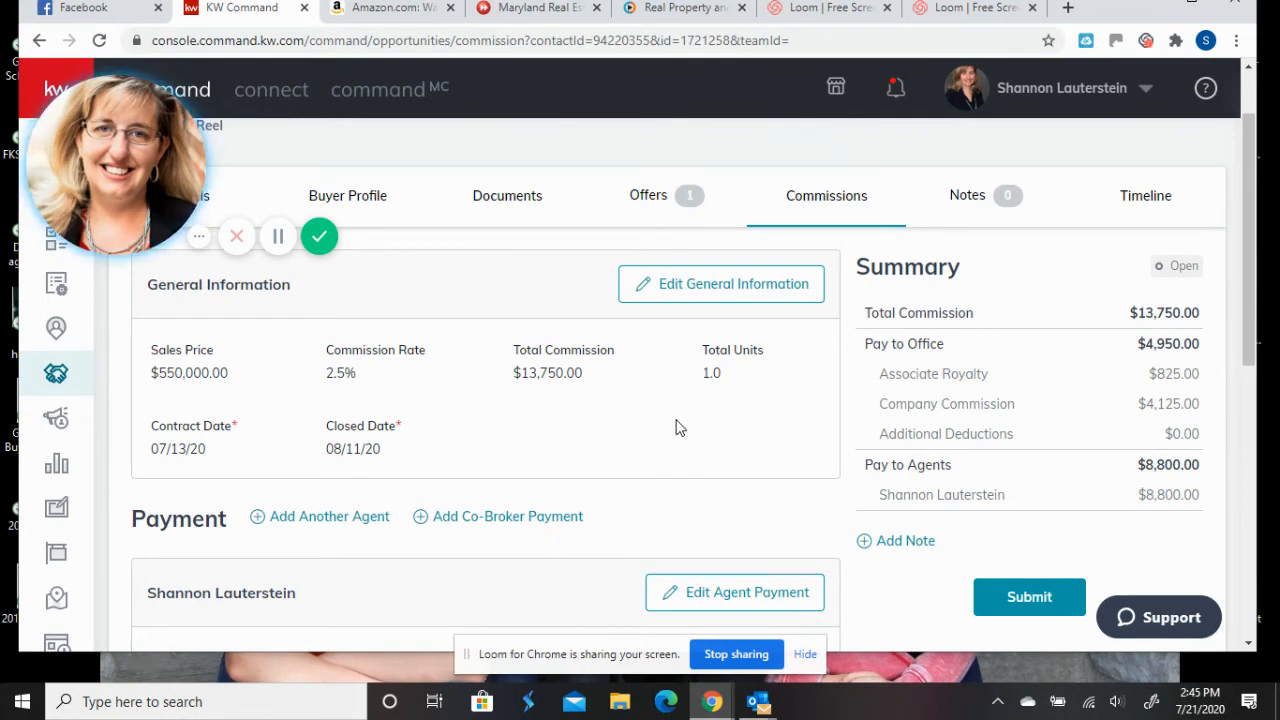
pyautogui.scroll(-1, 647, 437)
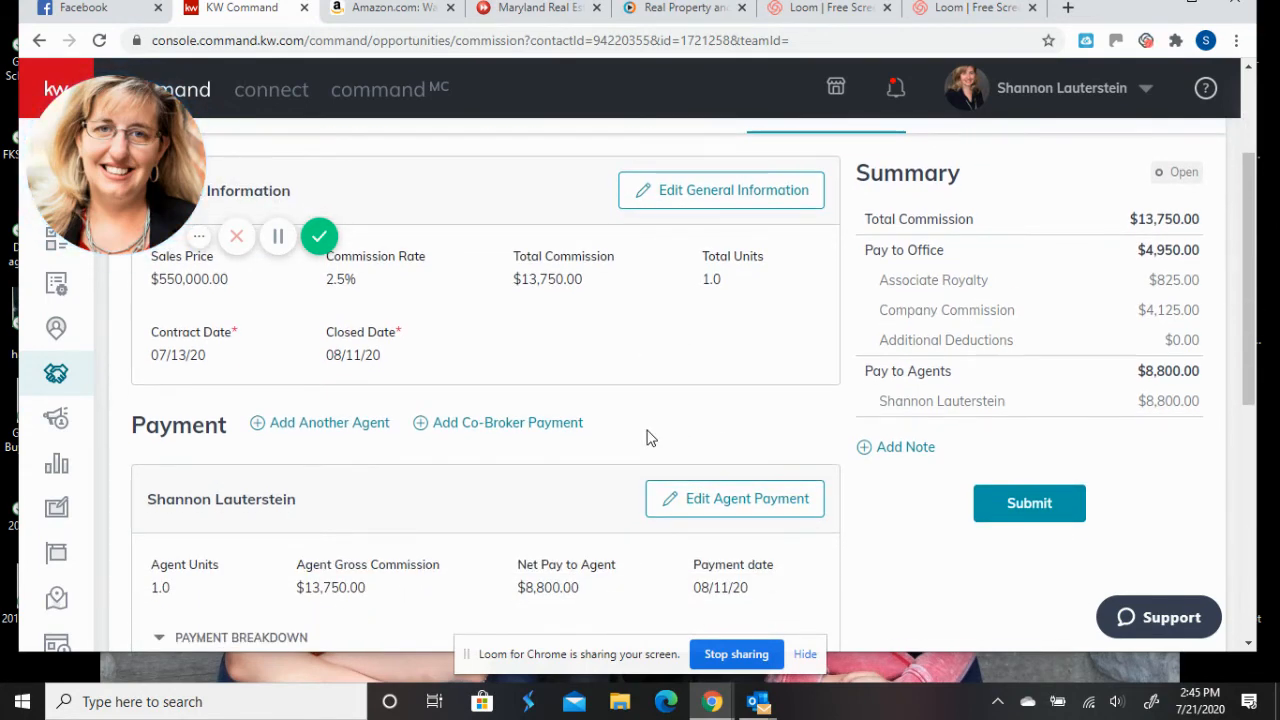
pyautogui.scroll(-1, 647, 437)
pyautogui.scroll(-1, 647, 437)
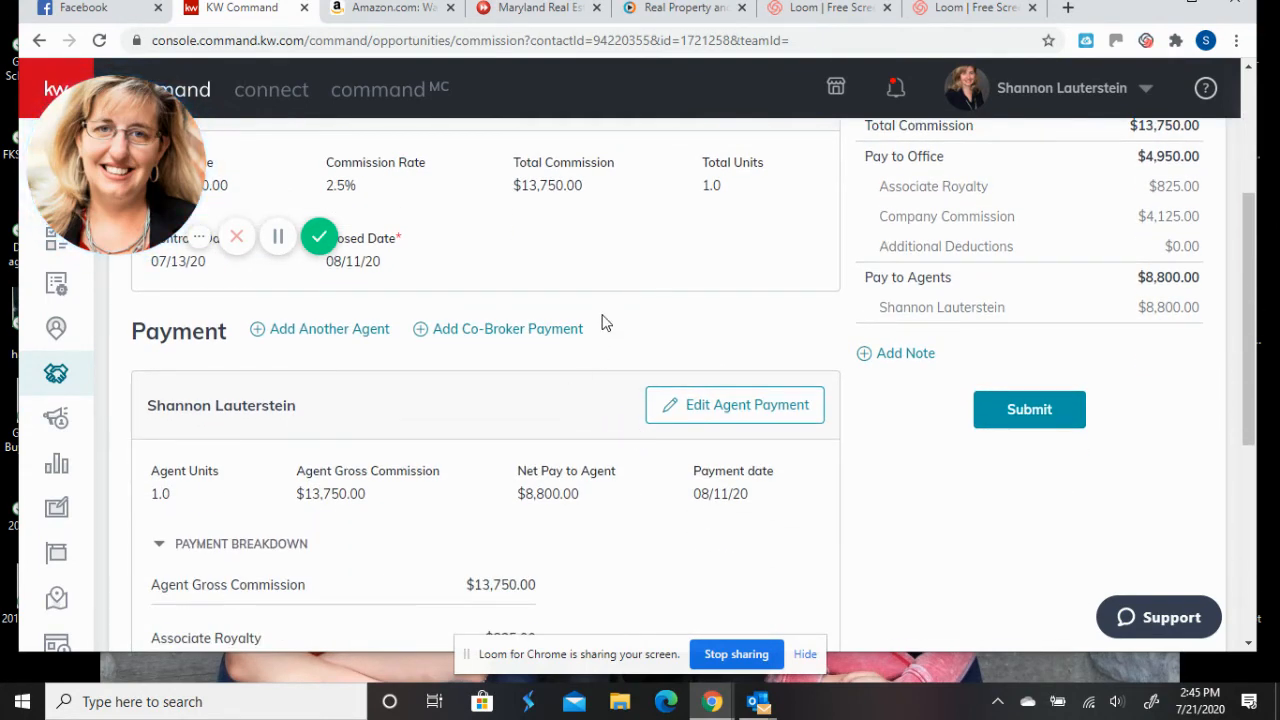
pyautogui.scroll(4, 500, 280)
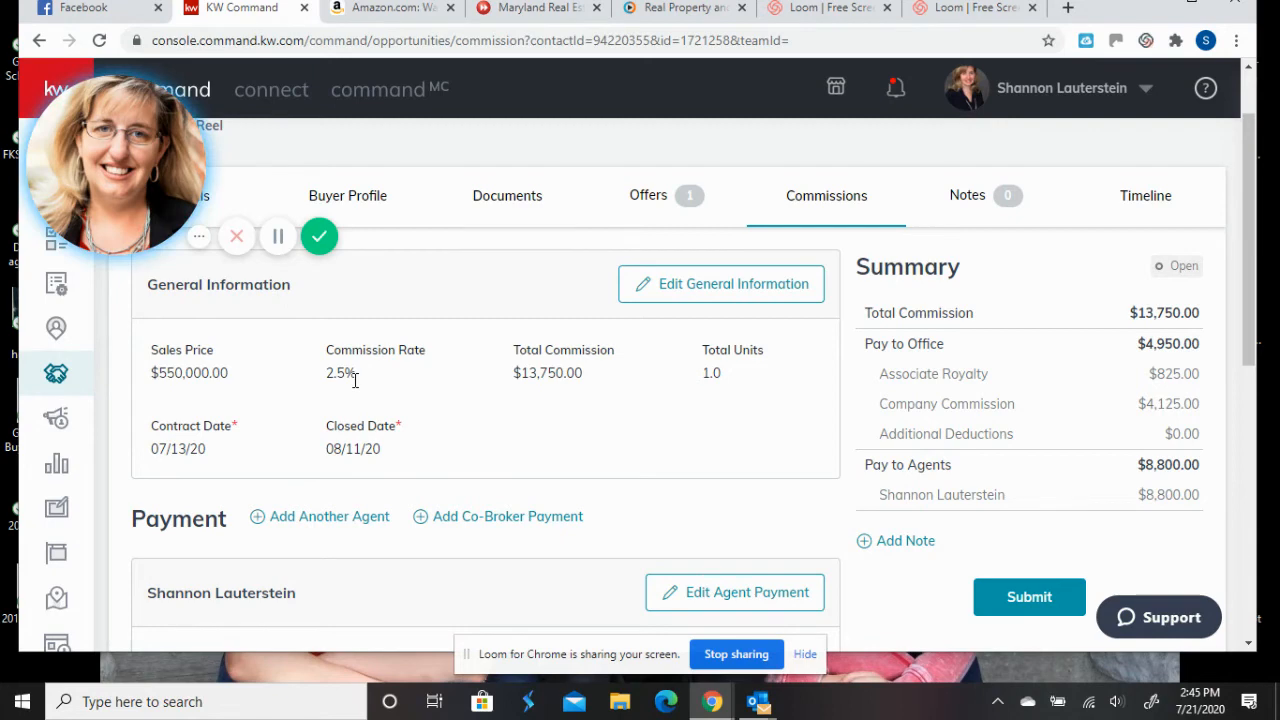
pyautogui.scroll(1, 354, 378)
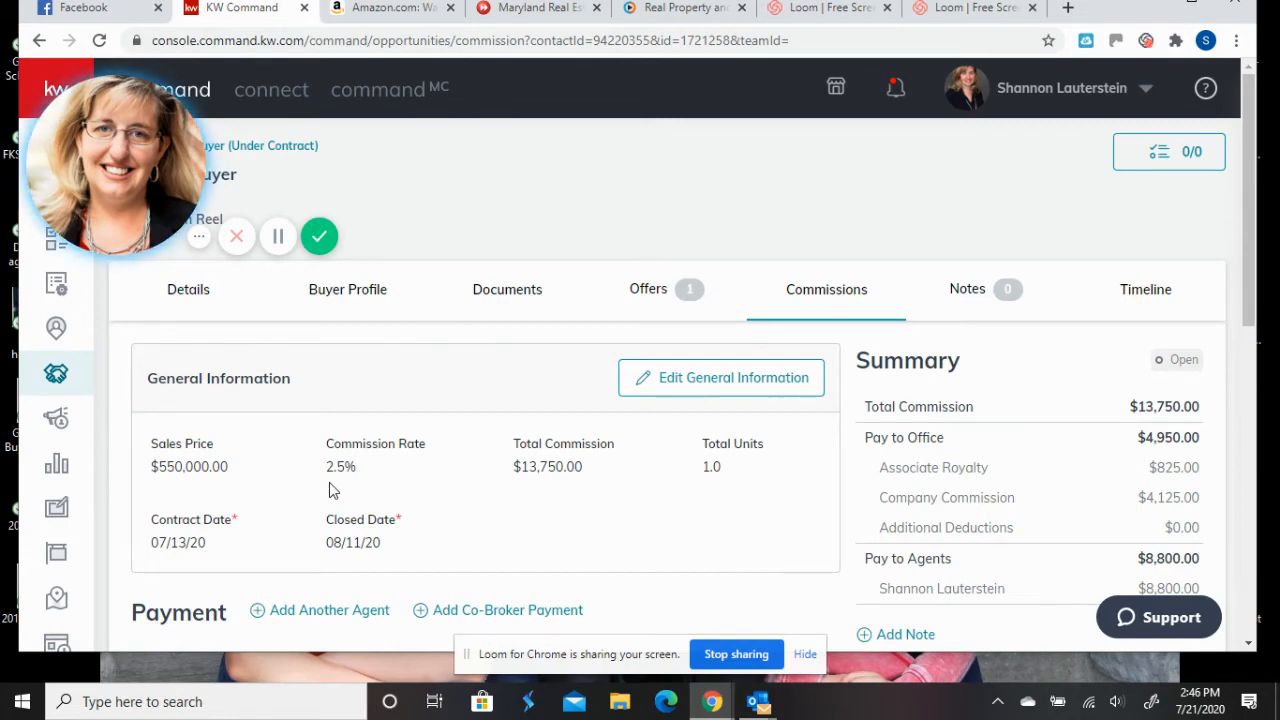
pyautogui.scroll(-1, 364, 482)
pyautogui.scroll(-3, 364, 490)
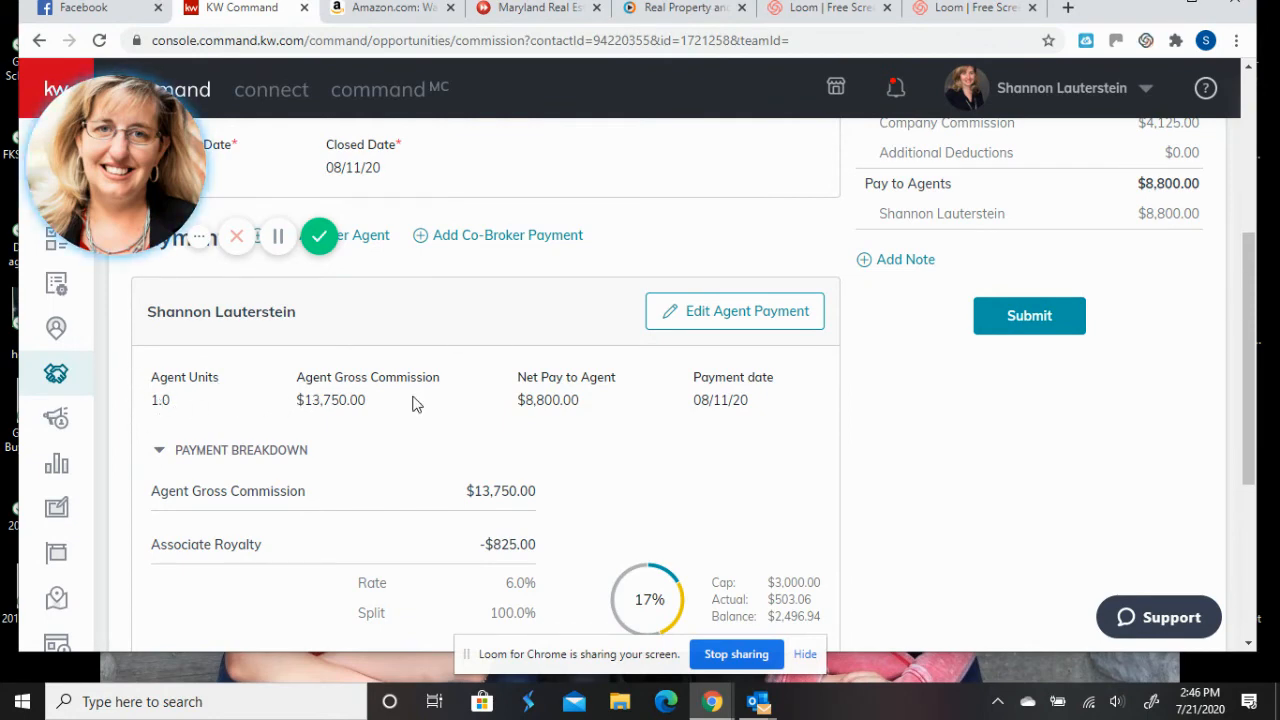
pyautogui.scroll(-1, 638, 400)
pyautogui.scroll(-2, 638, 400)
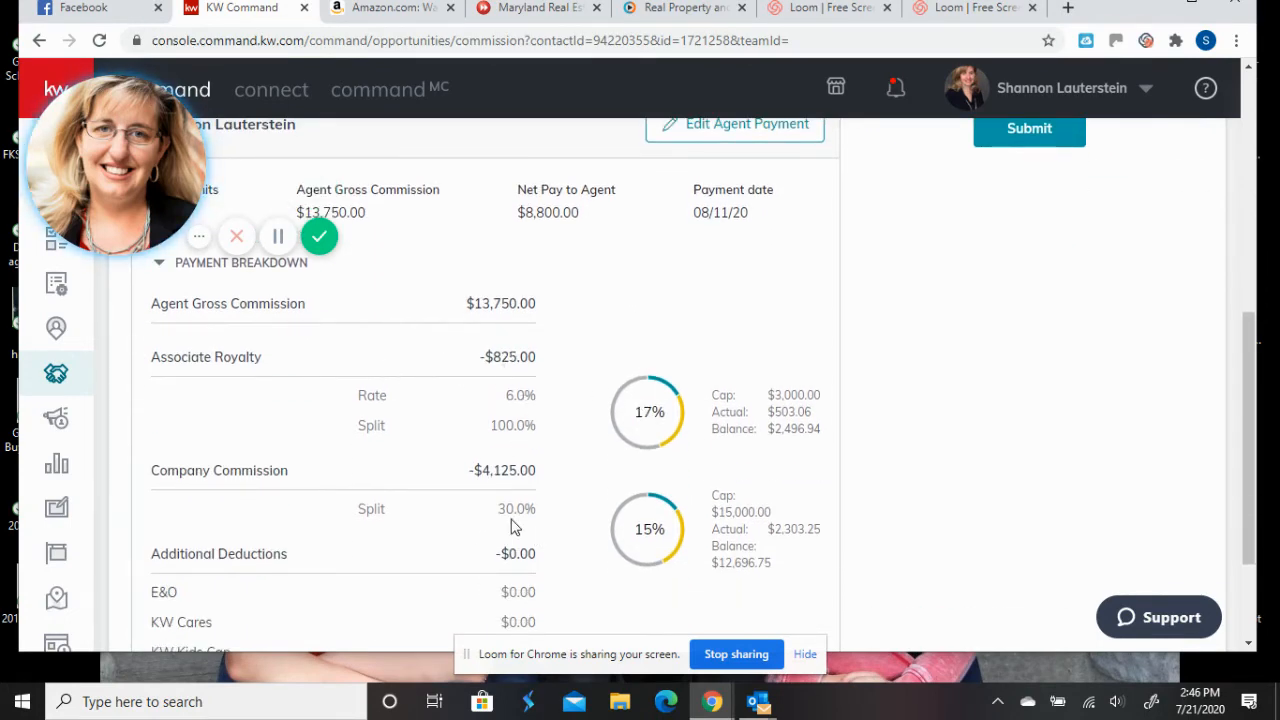
pyautogui.scroll(-2, 540, 512)
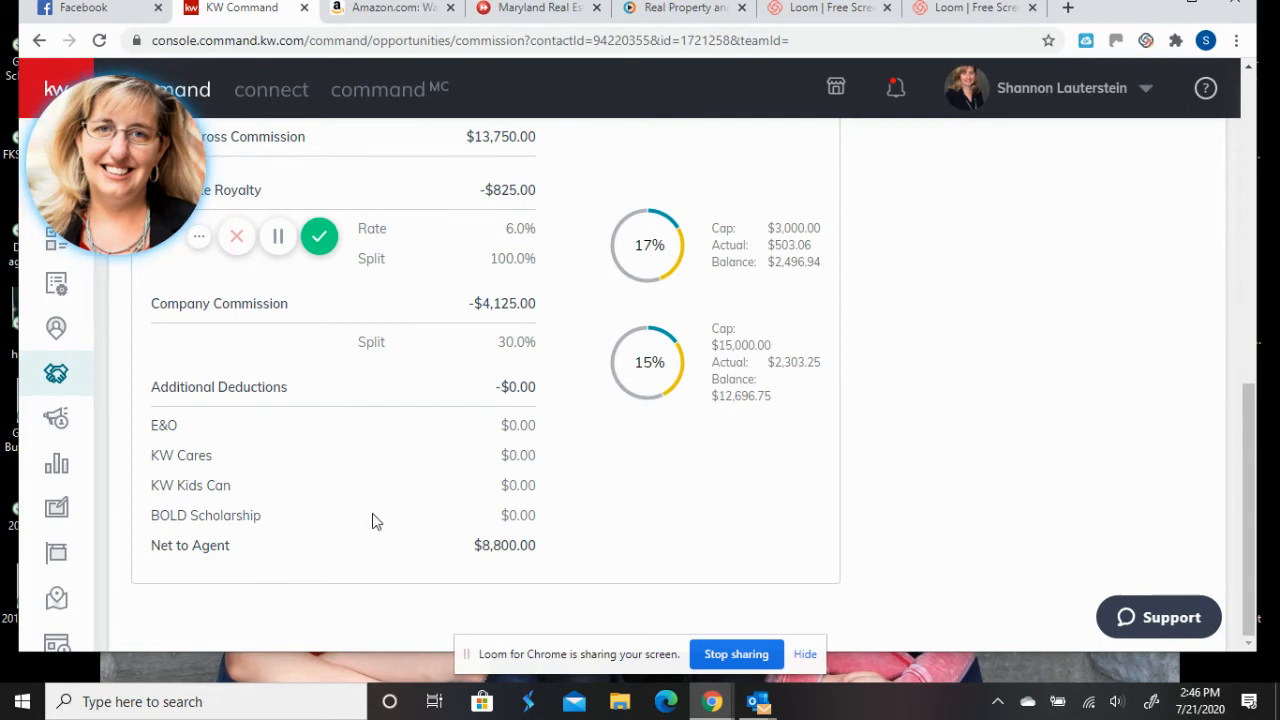
pyautogui.scroll(5, 418, 540)
pyautogui.scroll(-1, 418, 543)
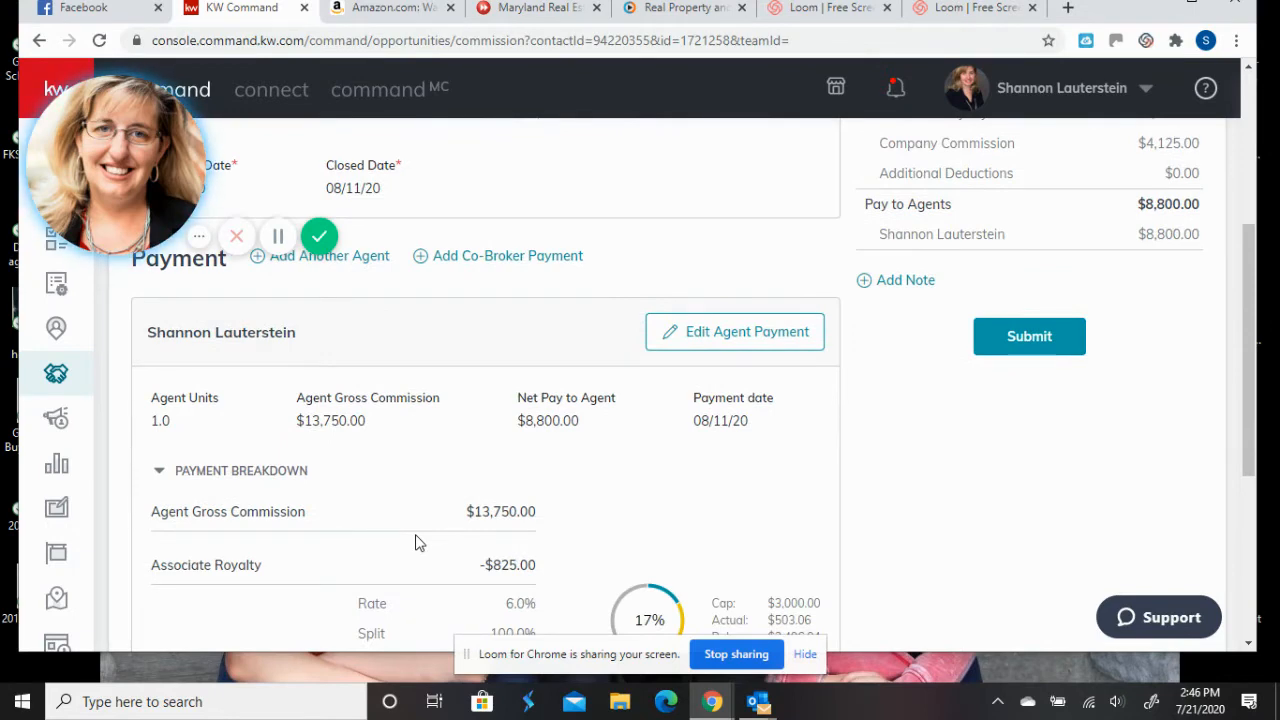
pyautogui.scroll(1, 418, 542)
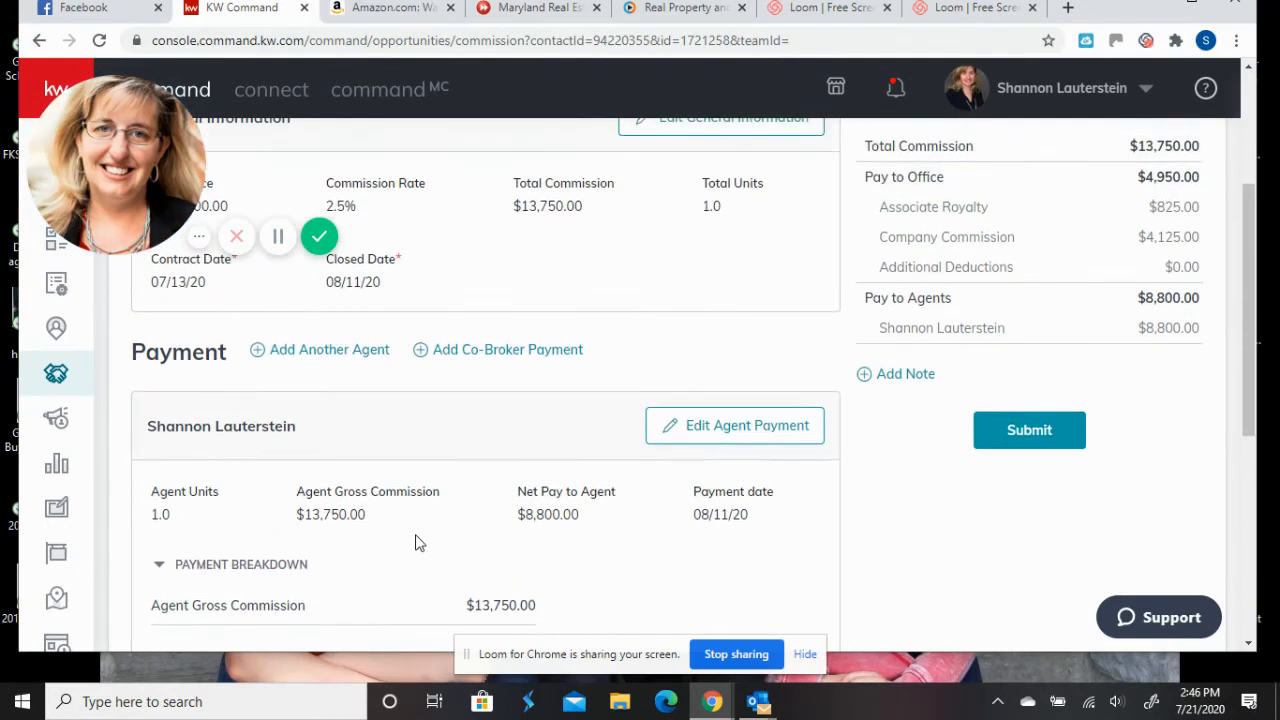
# - In Edit Agent Payment, add a new extra payment item of type Deduction
pyautogui.click(708, 431)
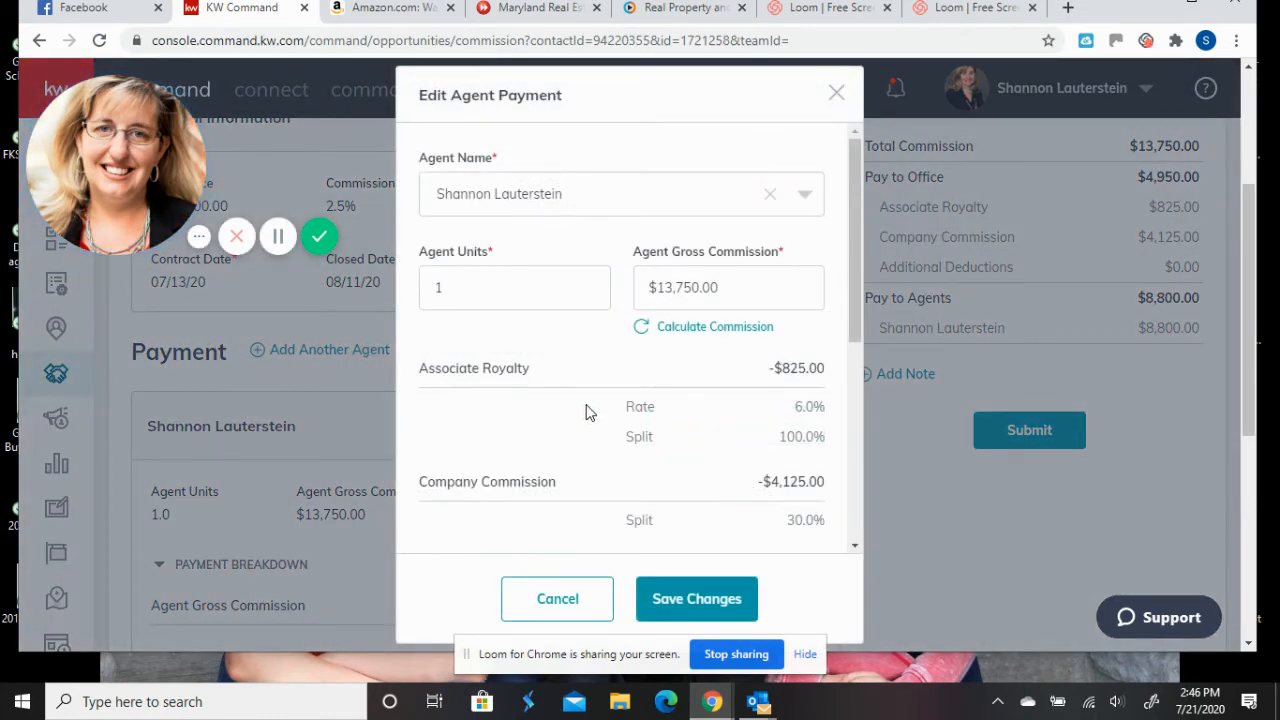
pyautogui.scroll(-4, 588, 412)
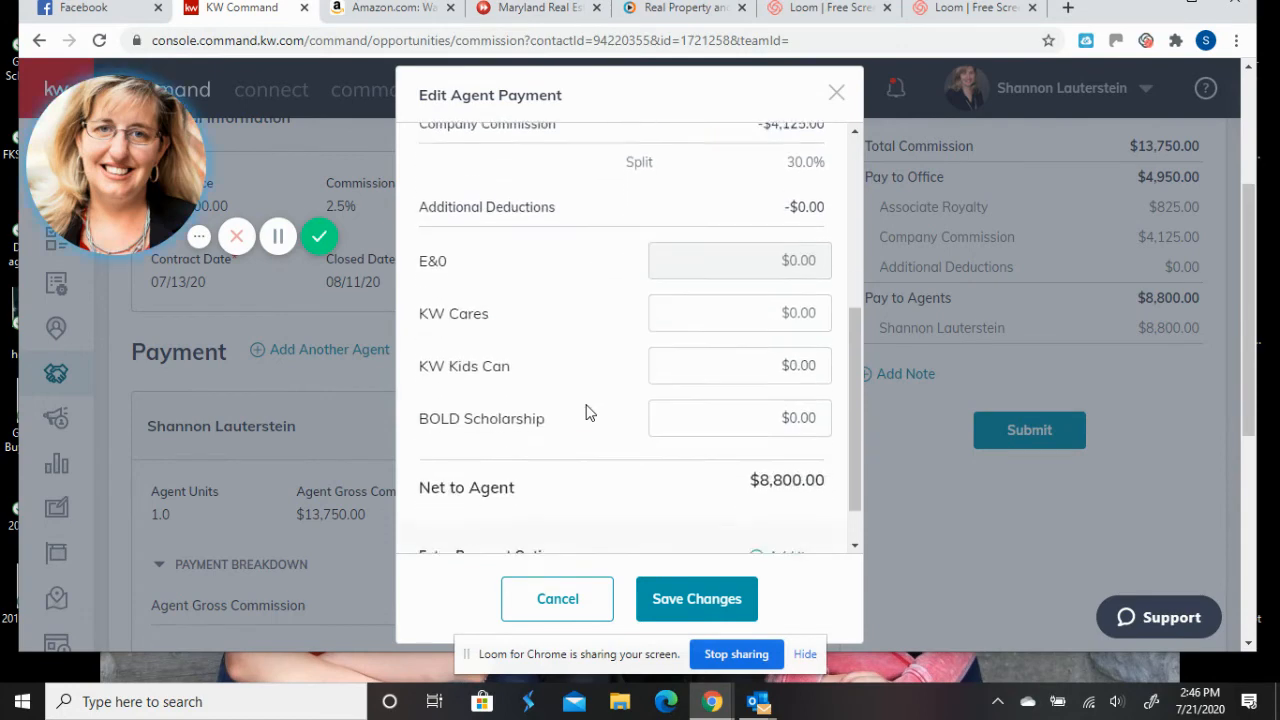
pyautogui.scroll(-1, 588, 412)
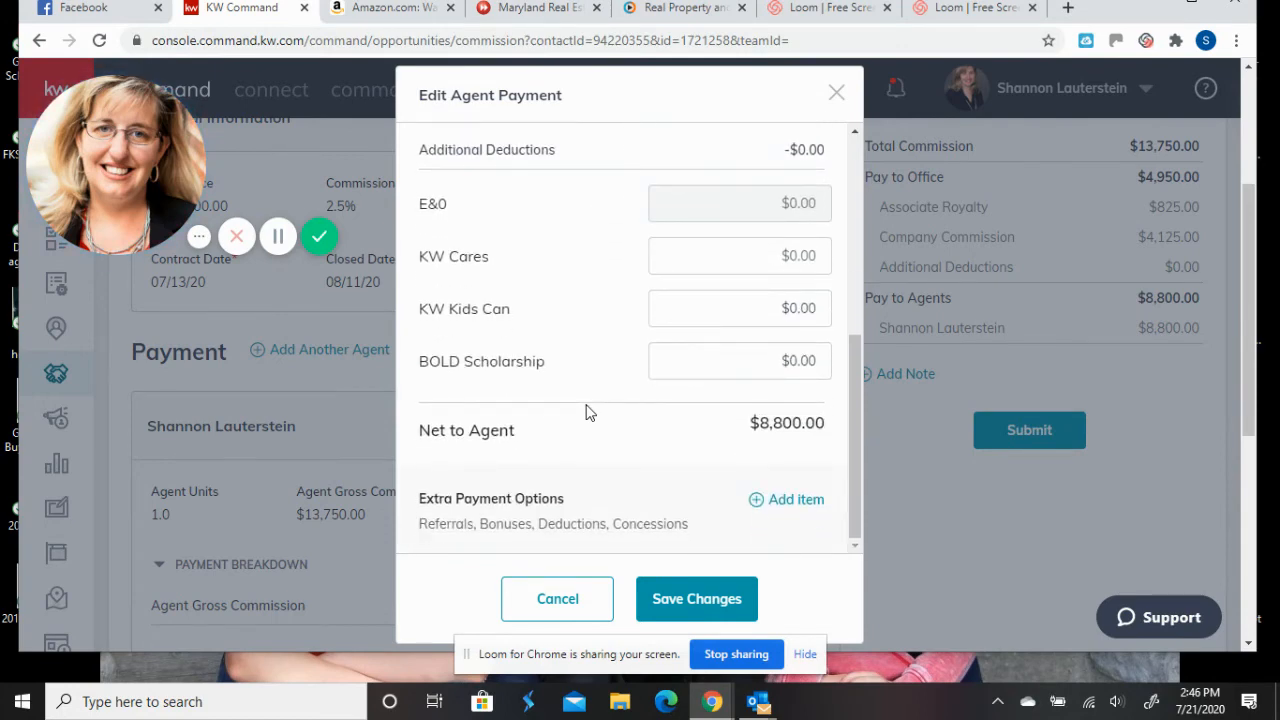
pyautogui.scroll(-1, 588, 412)
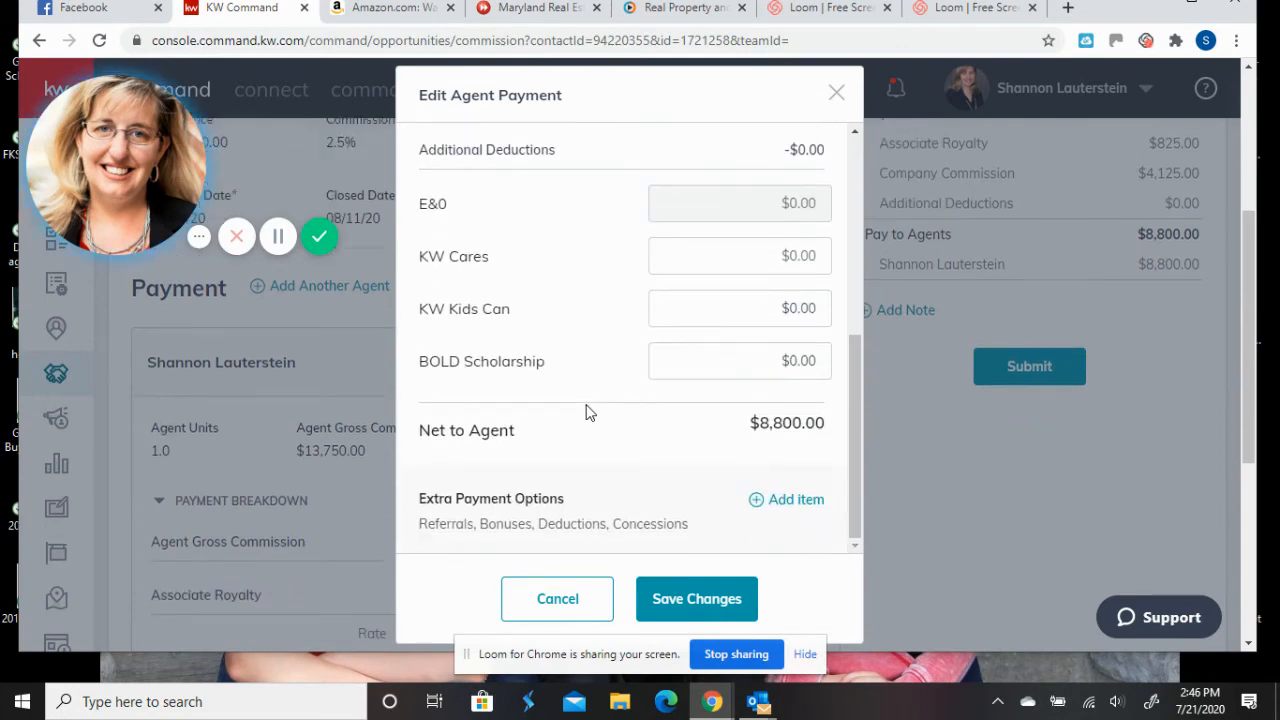
pyautogui.click(785, 500)
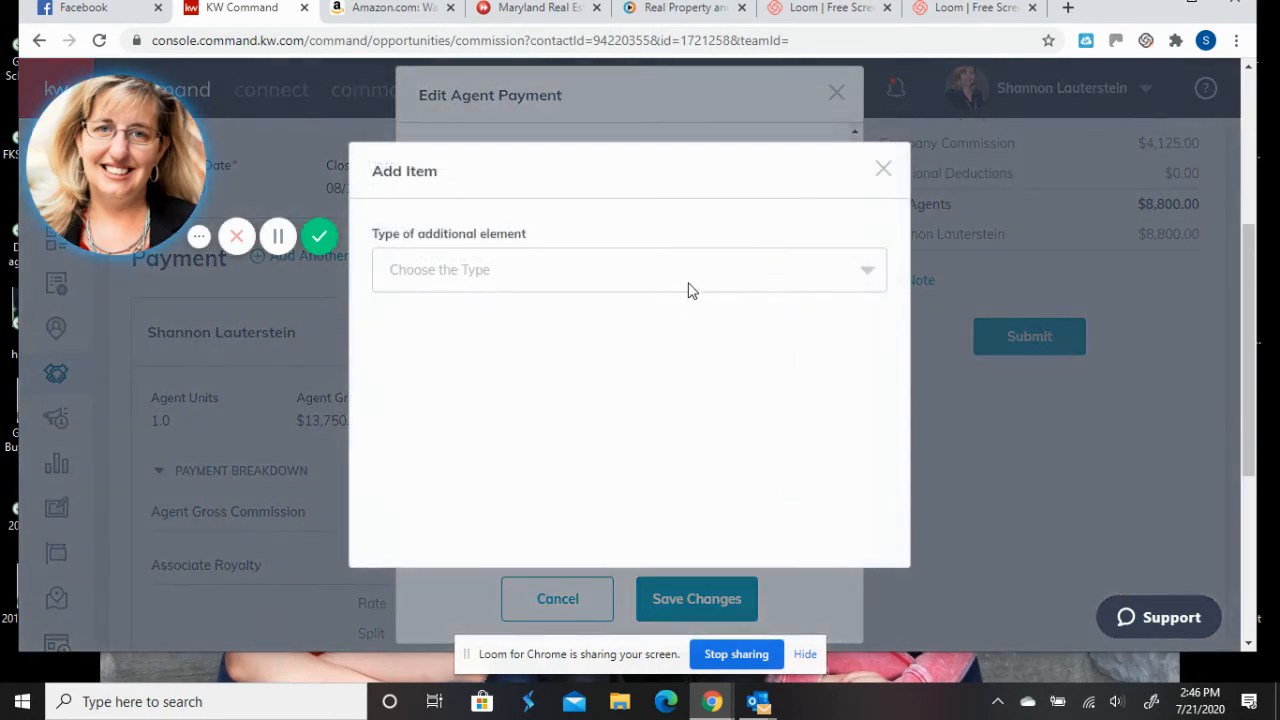
pyautogui.click(690, 290)
pyautogui.click(446, 406)
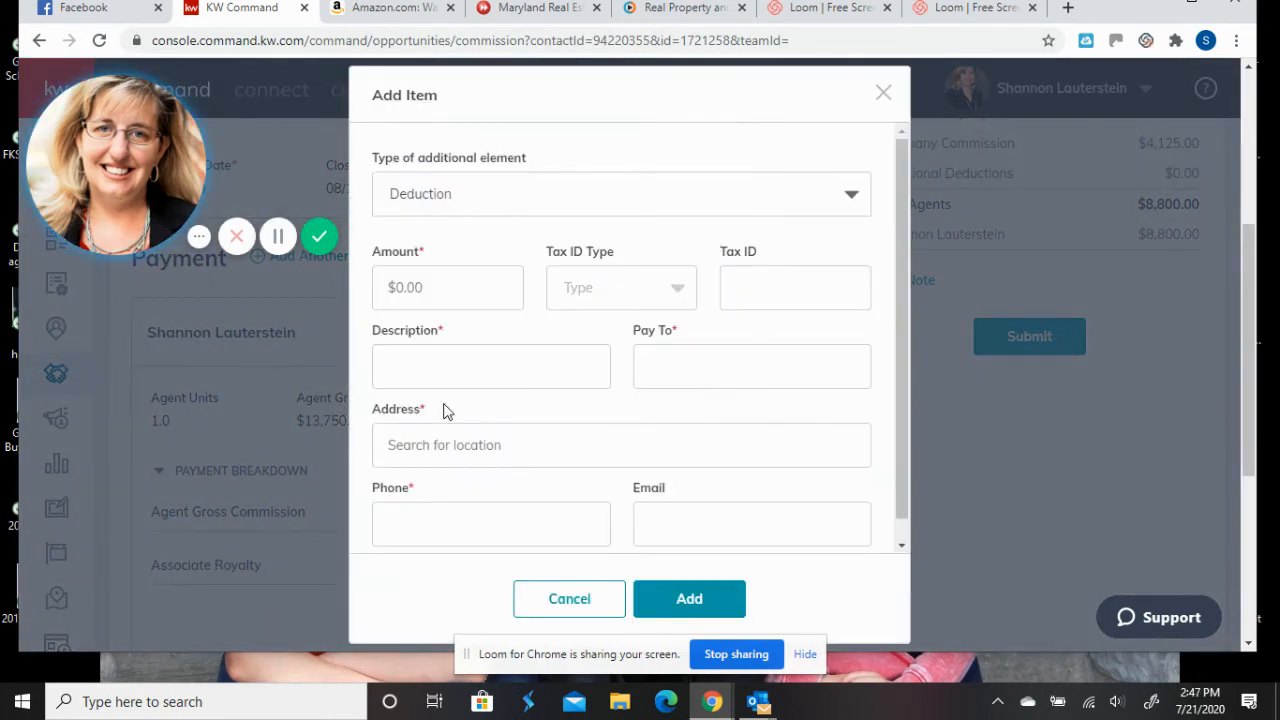
# - Enter a 71.50 deduction amount with BPOL as both description and payee
pyautogui.click(463, 283)
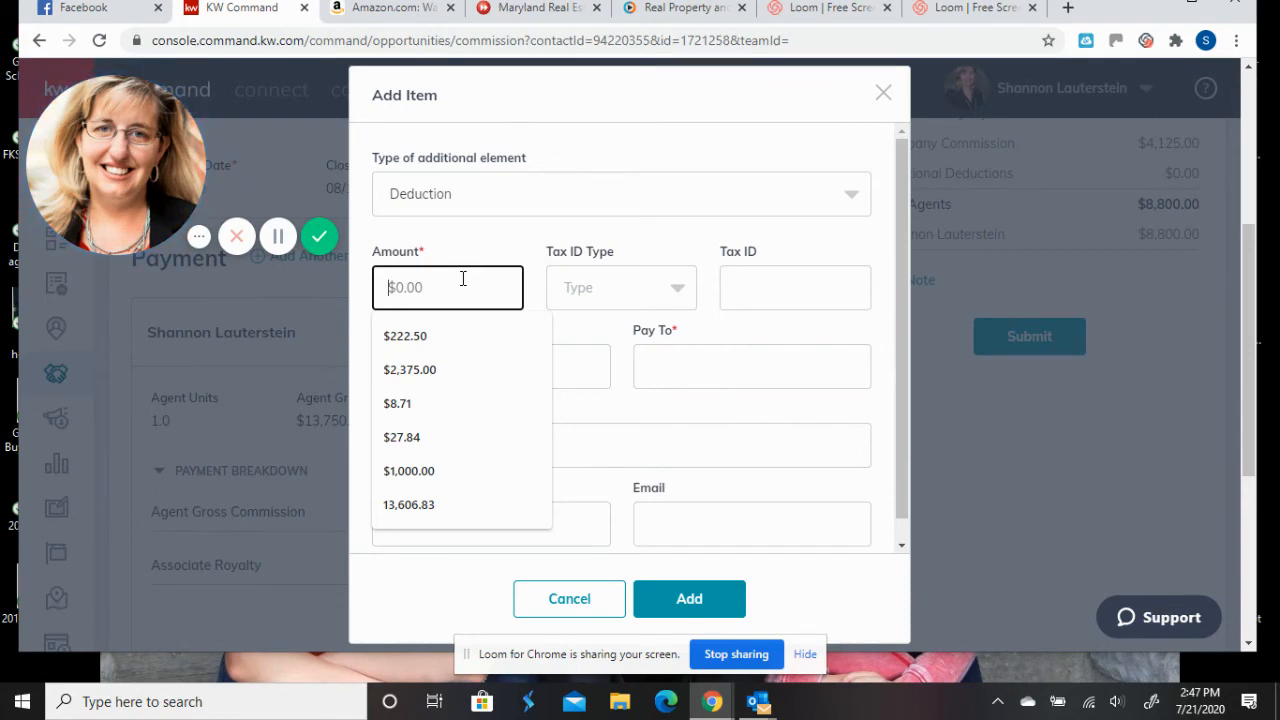
pyautogui.write('71.50')
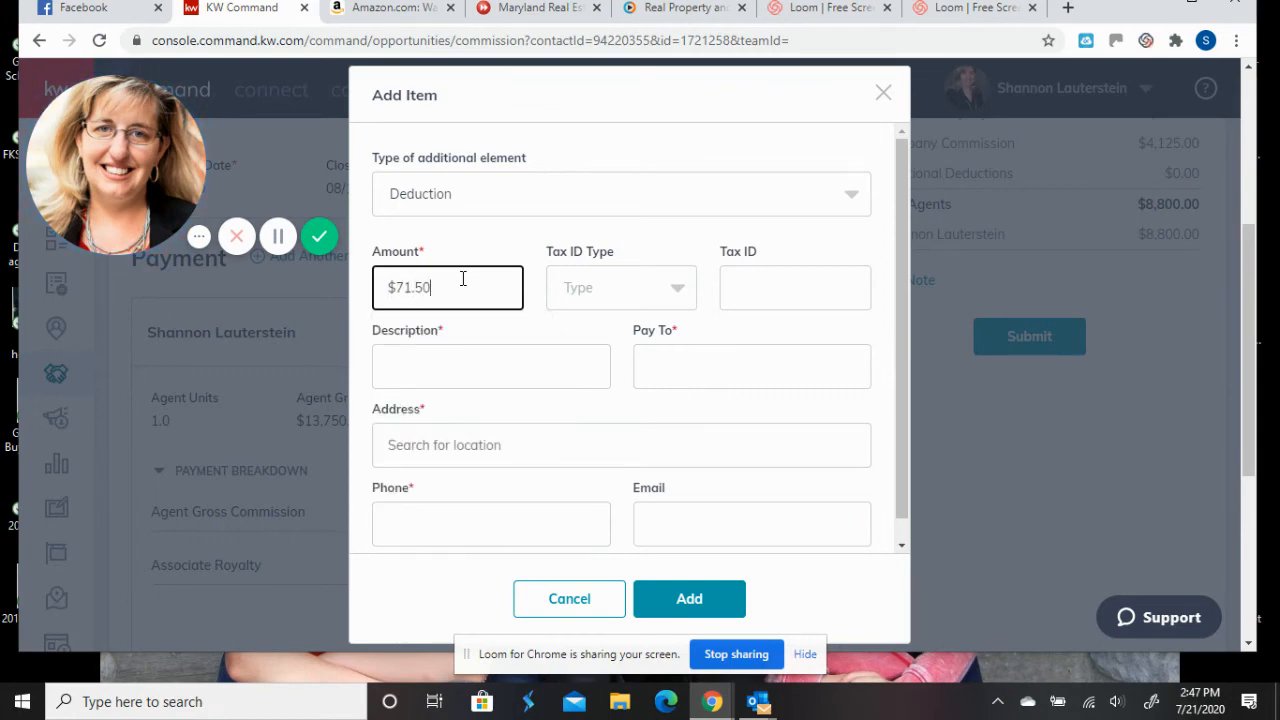
pyautogui.click(590, 290)
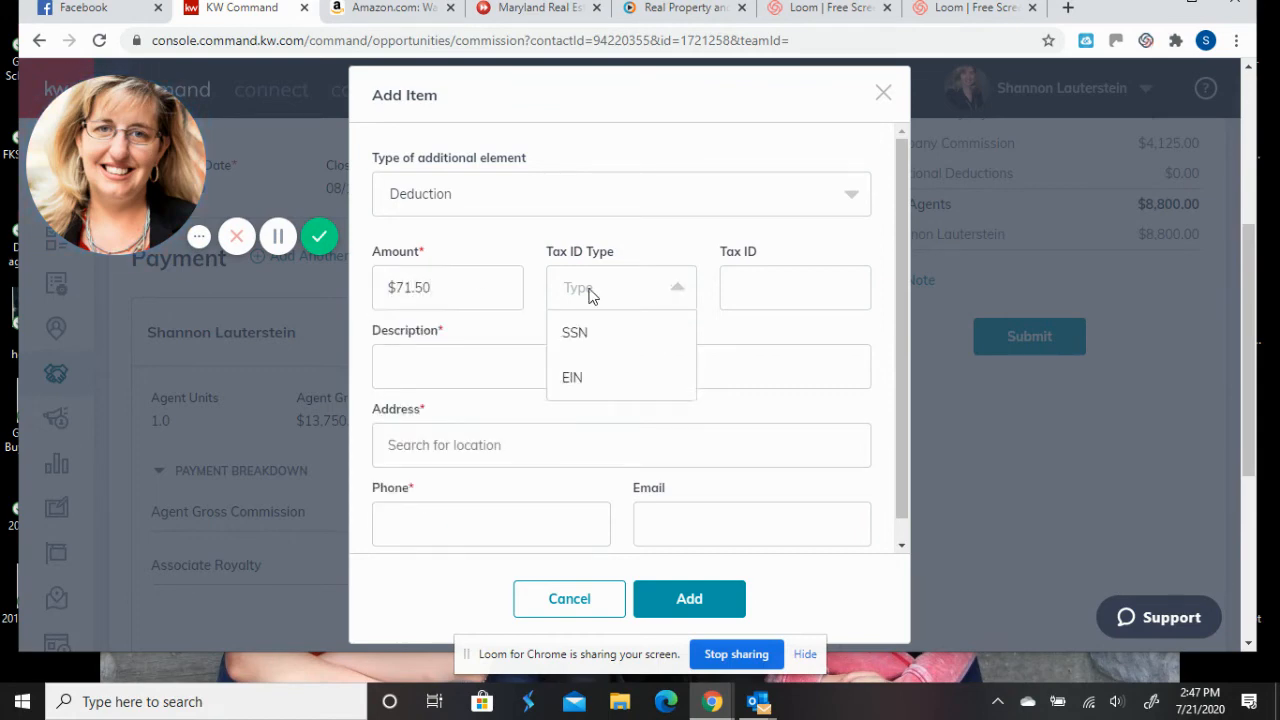
pyautogui.click(591, 294)
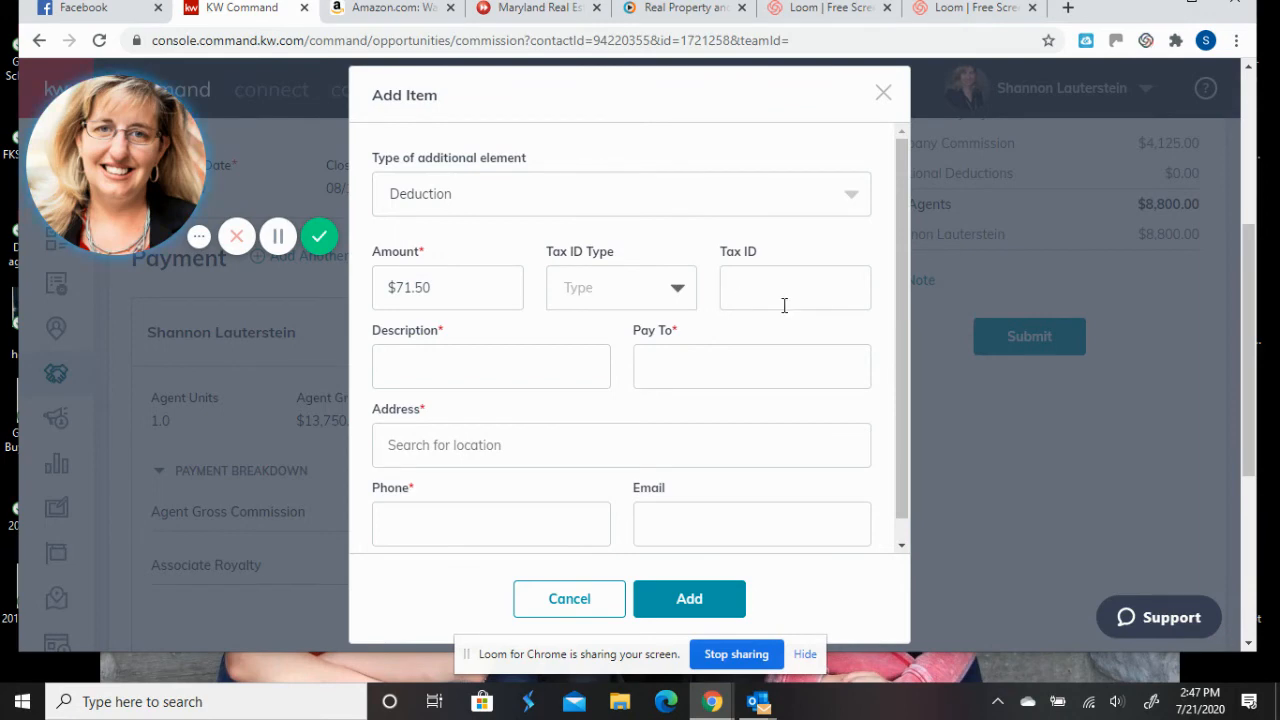
pyautogui.click(550, 356)
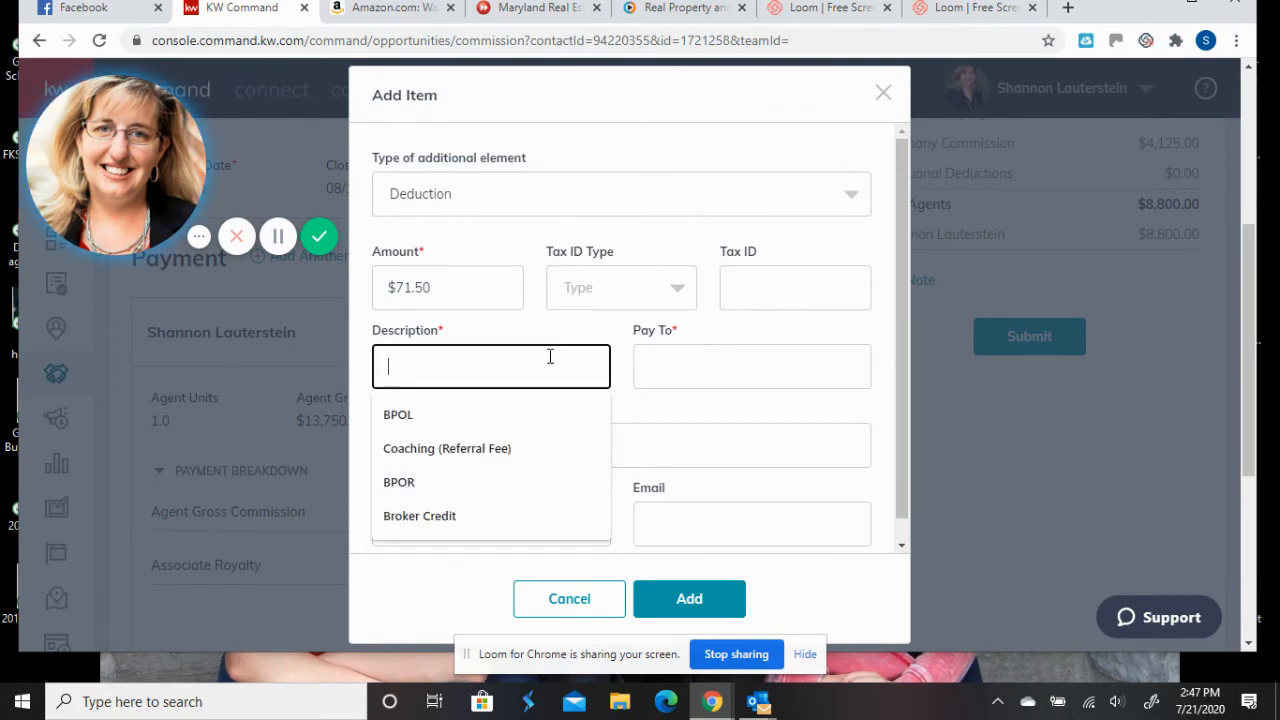
pyautogui.click(560, 414)
pyautogui.click(700, 363)
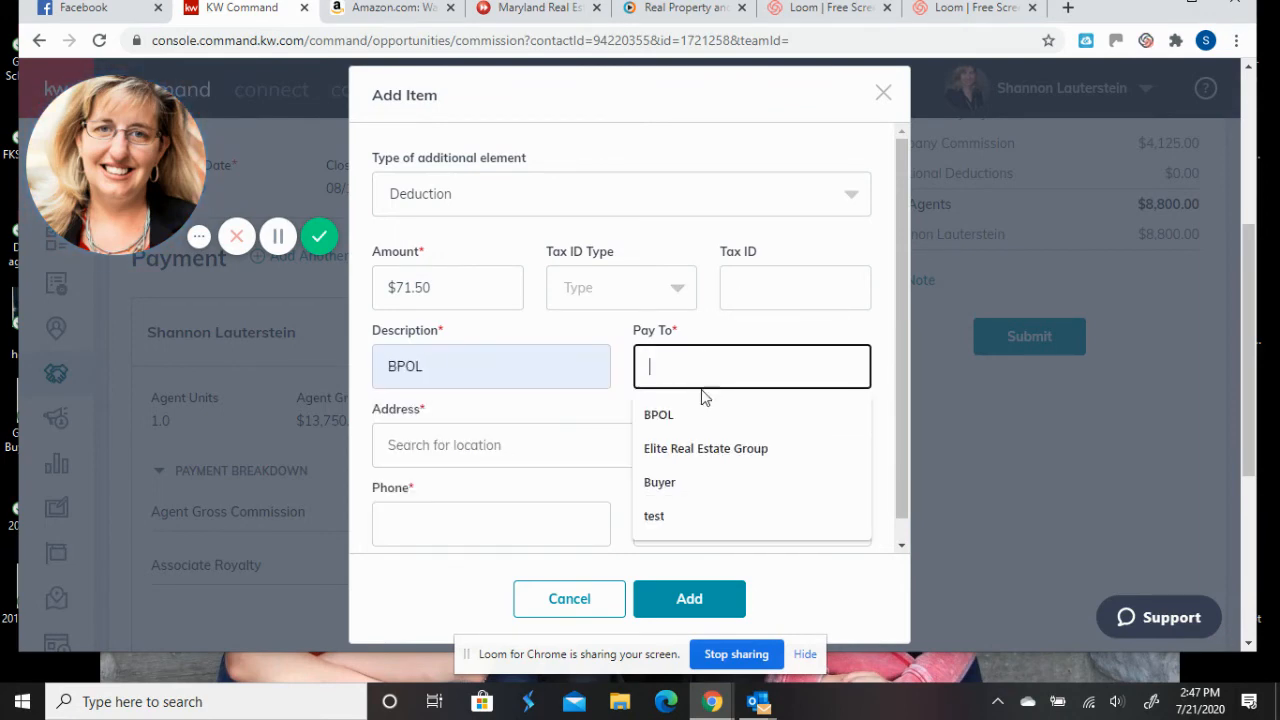
pyautogui.click(700, 410)
# - Fill in BPOL's Falls Church address and phone number, then add the deduction
pyautogui.click(586, 440)
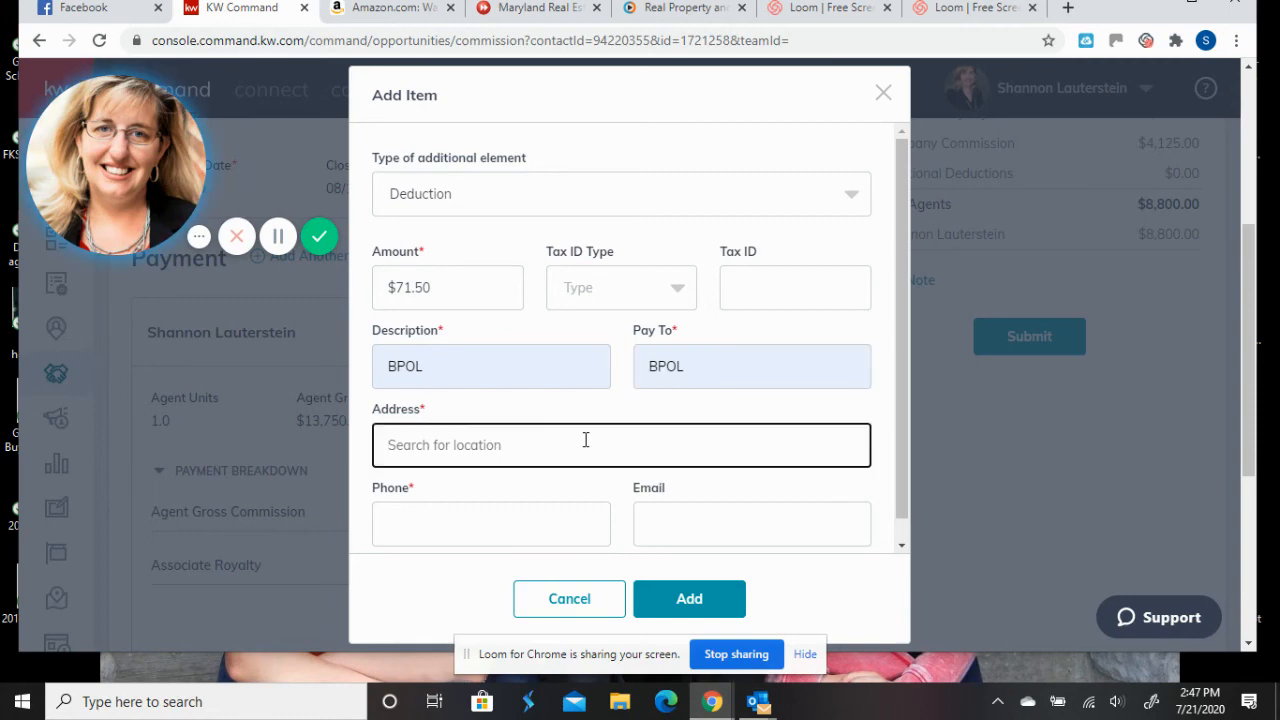
pyautogui.write('105 W')
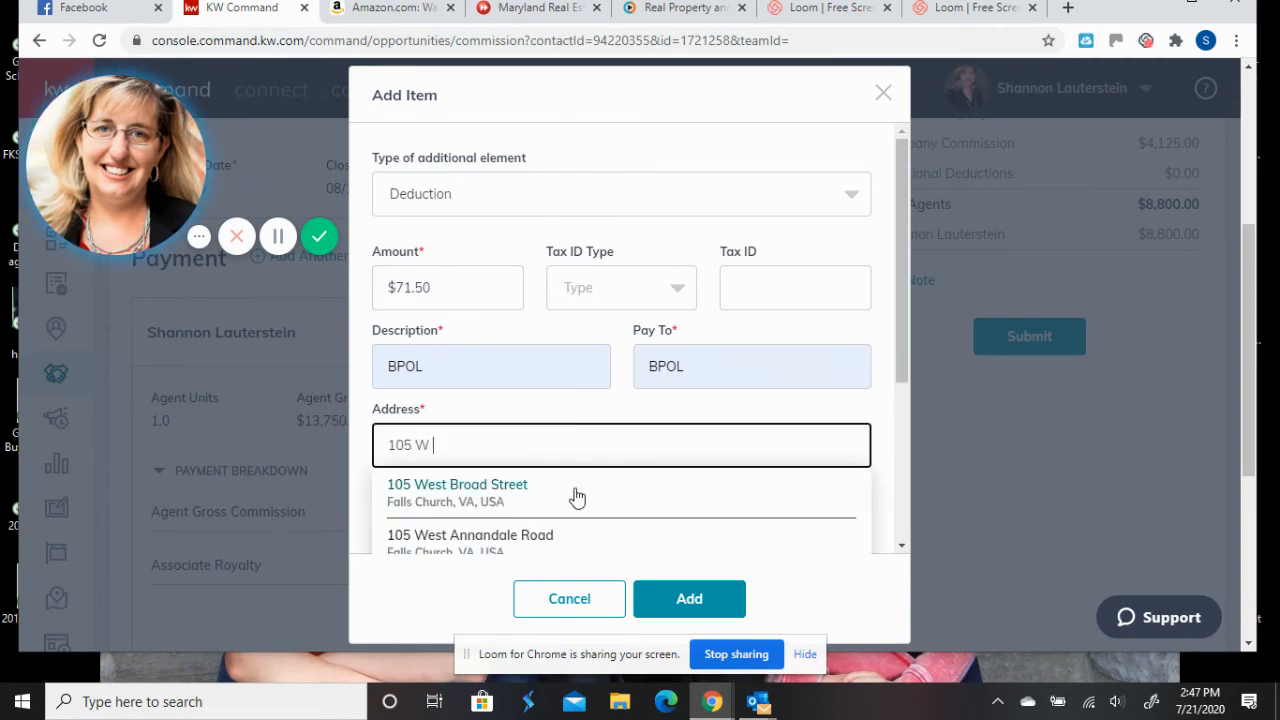
pyautogui.click(577, 495)
pyautogui.click(508, 520)
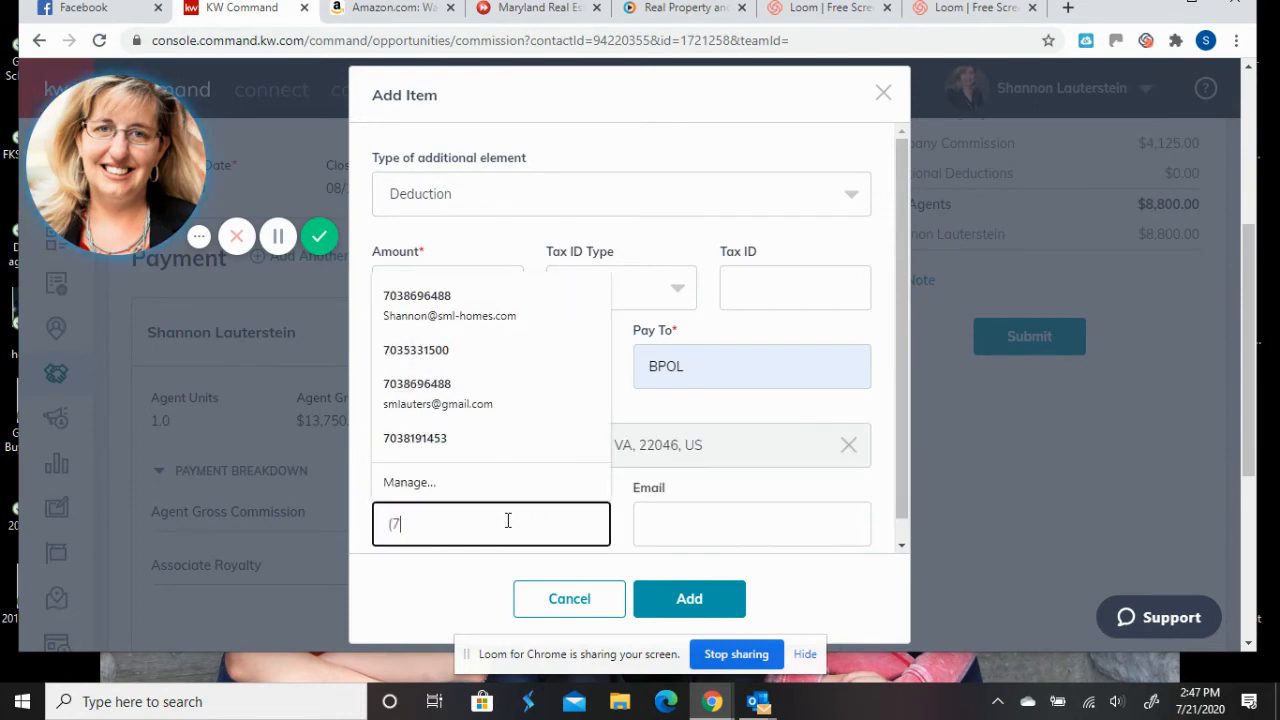
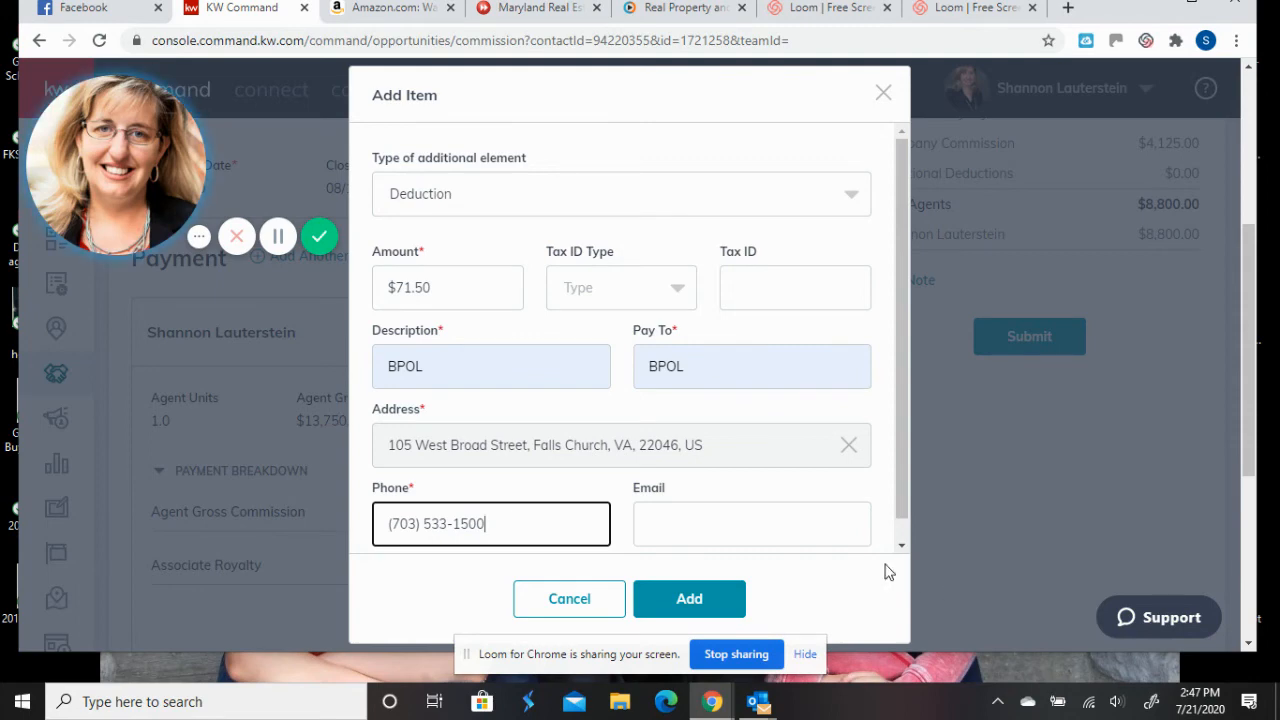
pyautogui.scroll(-1, 903, 473)
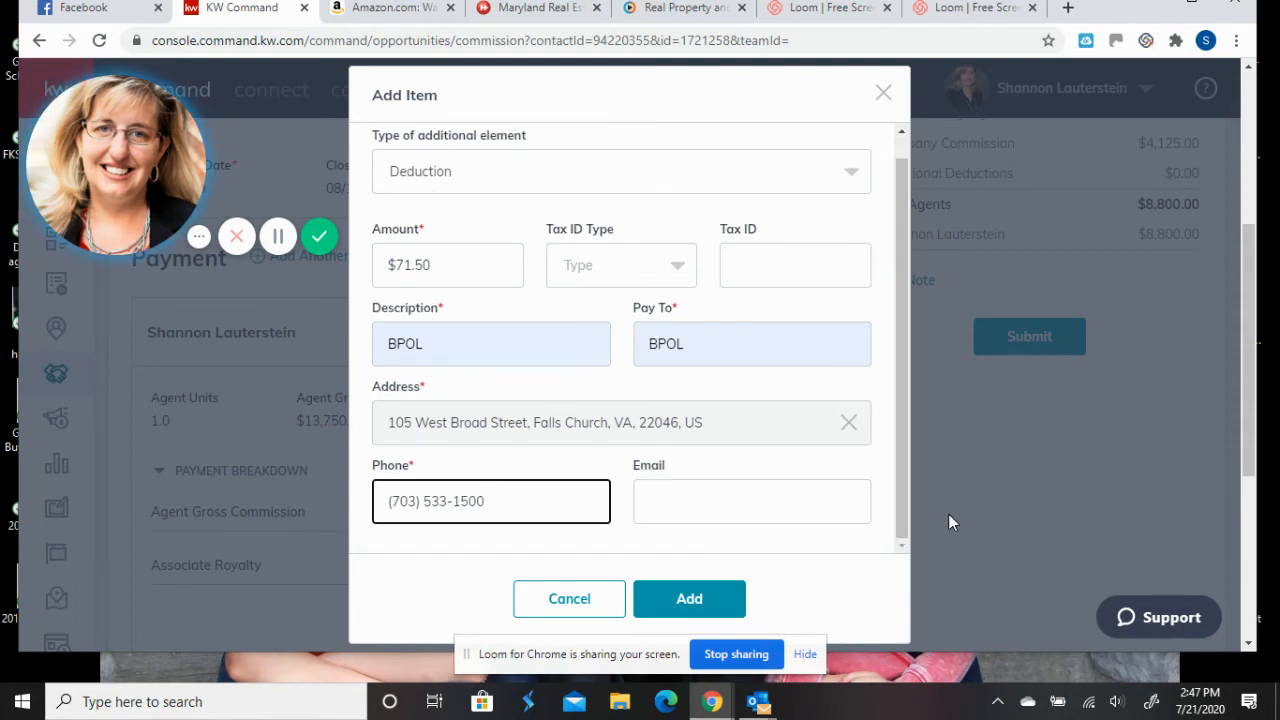
pyautogui.click(697, 599)
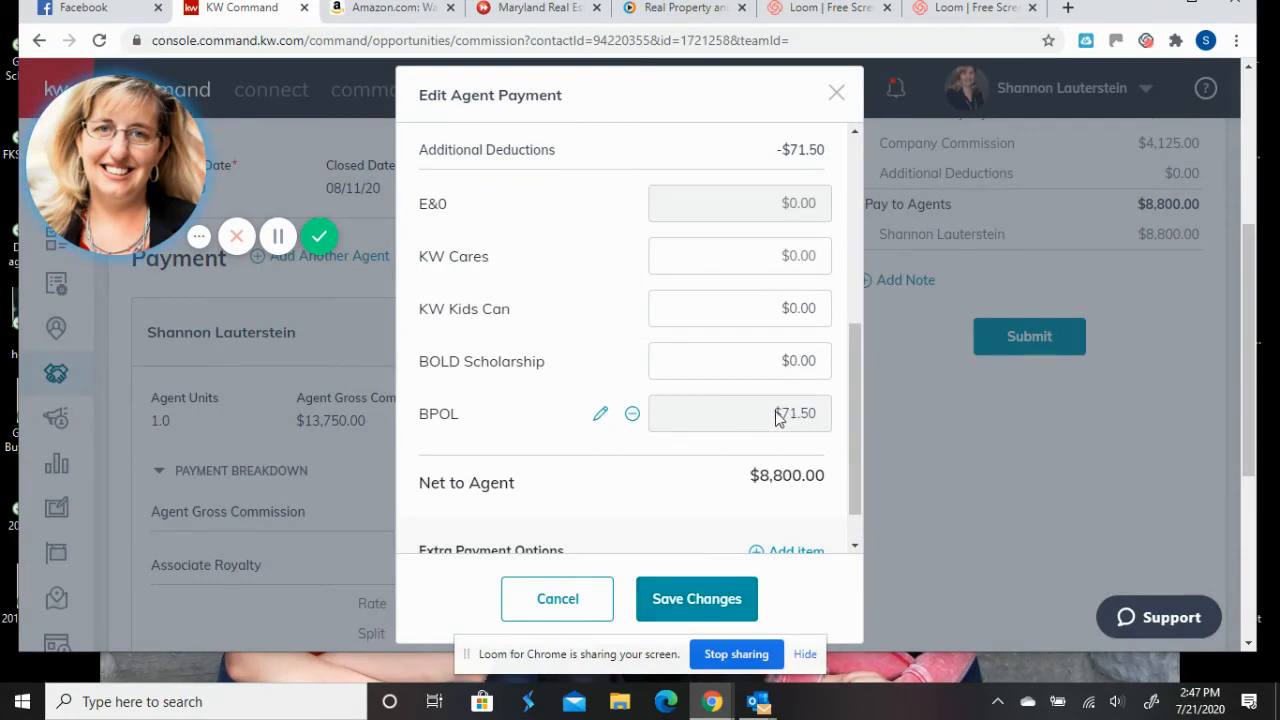
# - Open another Add Item form in the agent payment with type set to Deduction
pyautogui.scroll(-1, 776, 444)
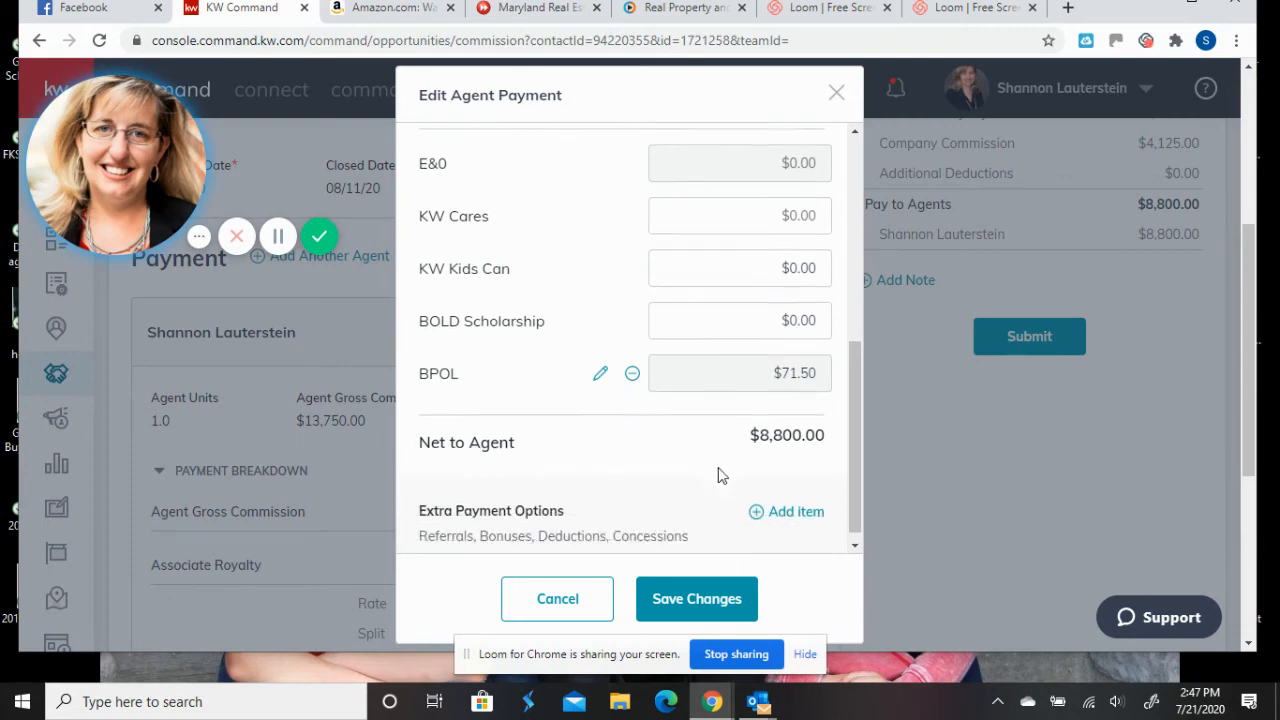
pyautogui.click(790, 500)
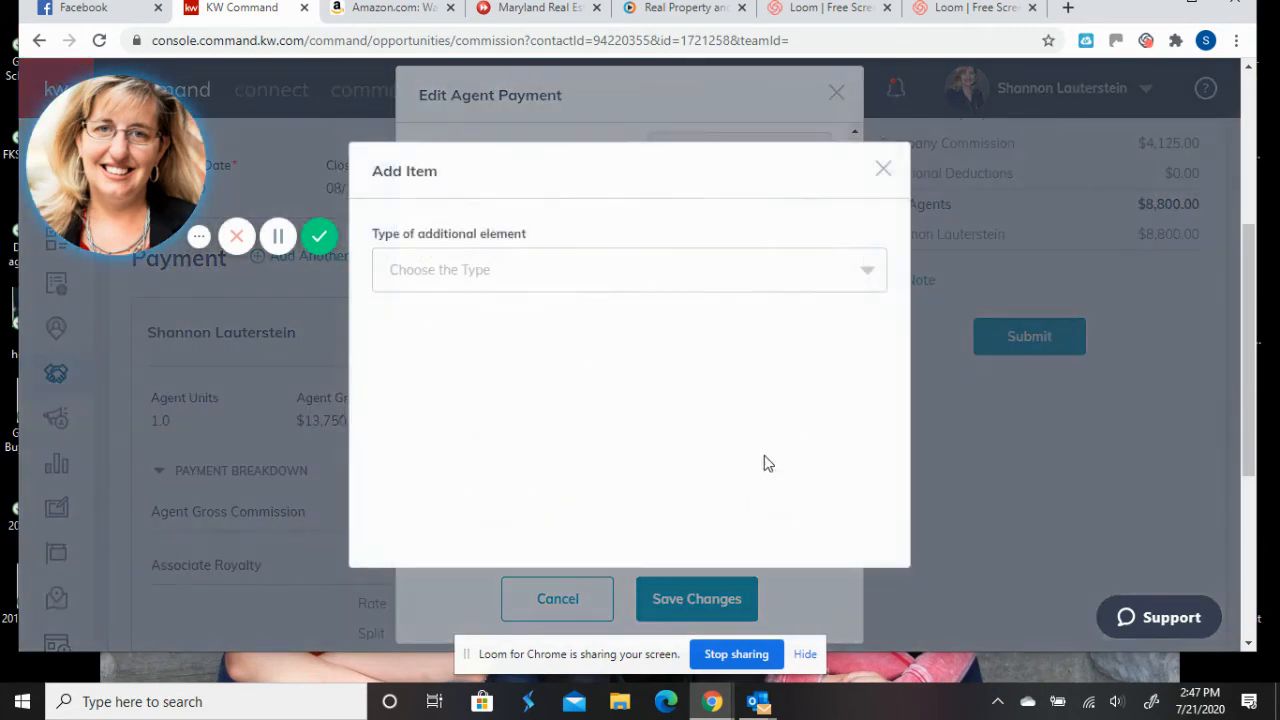
pyautogui.click(623, 289)
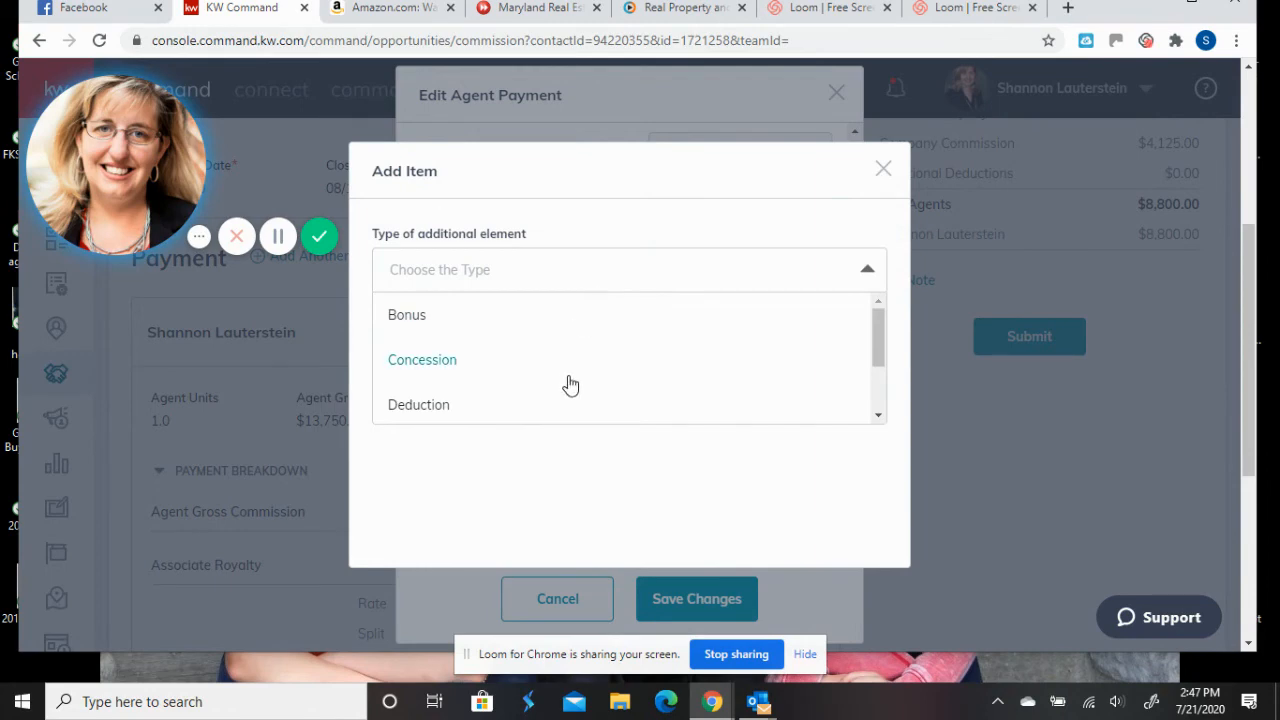
pyautogui.scroll(-2, 572, 385)
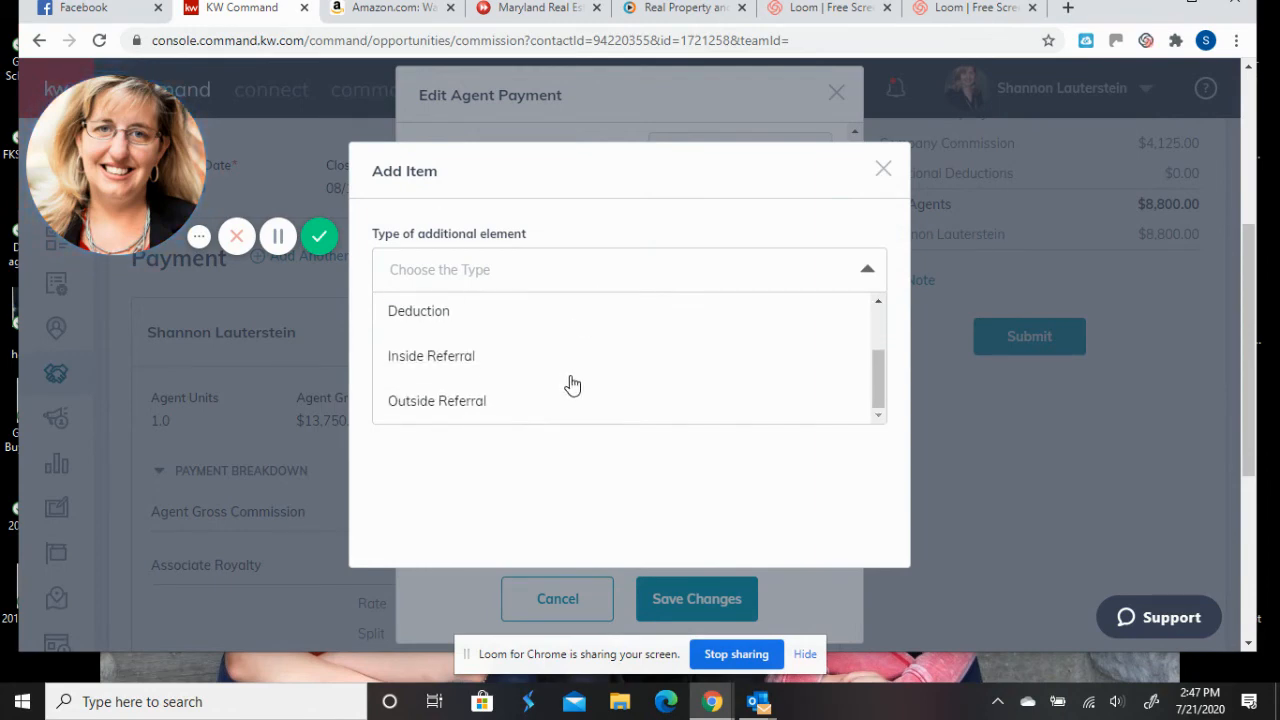
pyautogui.click(492, 328)
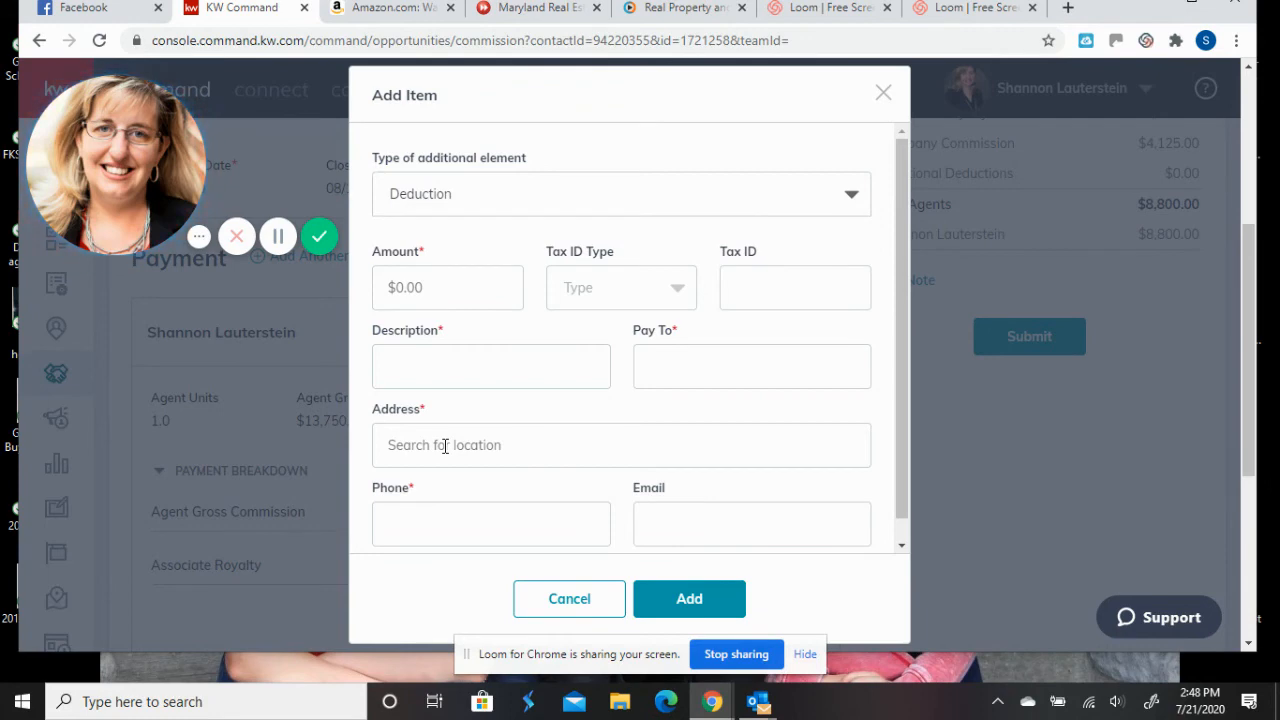
# - Discard the new item, enter 50.00 for KW Cares, and save the agent payment
pyautogui.click(559, 600)
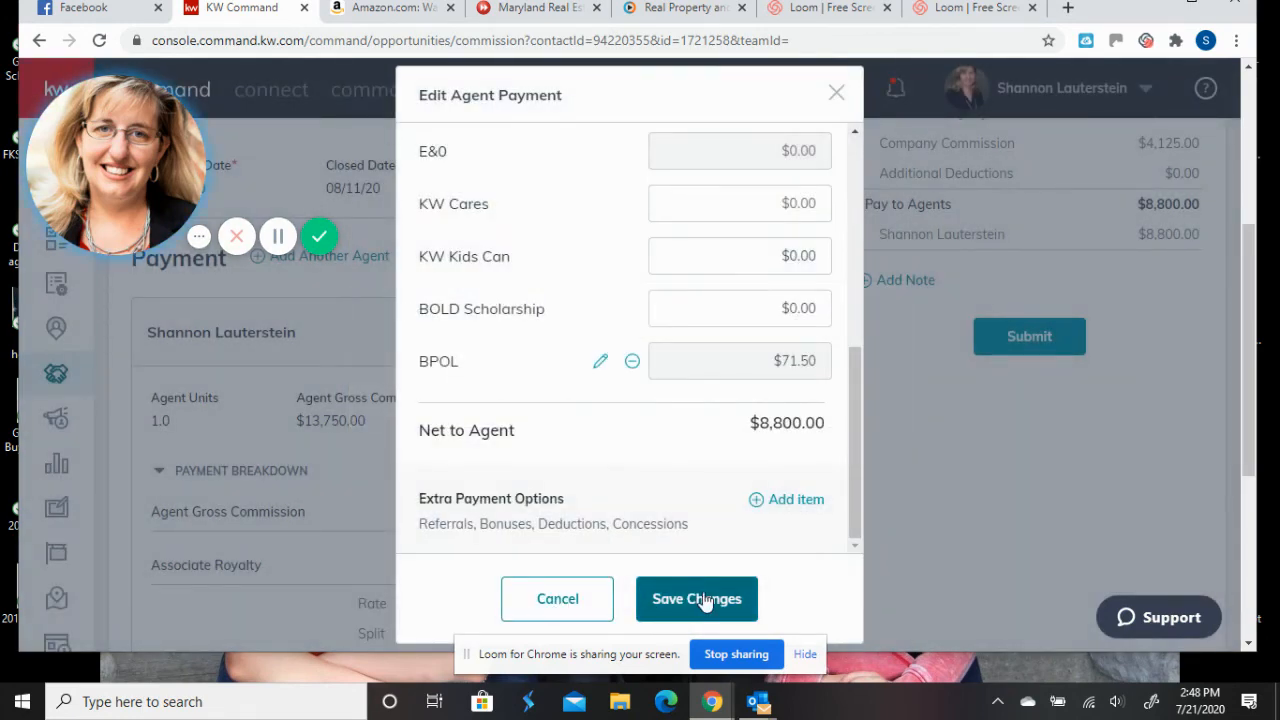
pyautogui.click(787, 200)
pyautogui.write('50.00')
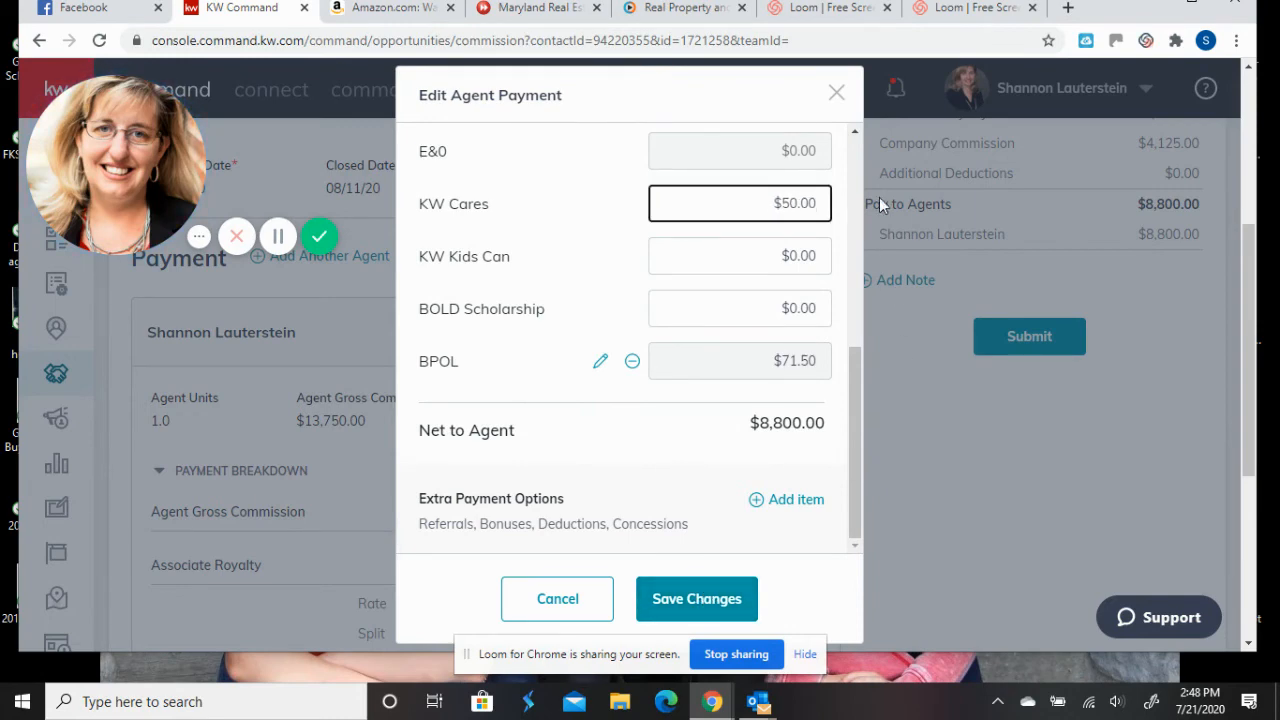
pyautogui.click(700, 598)
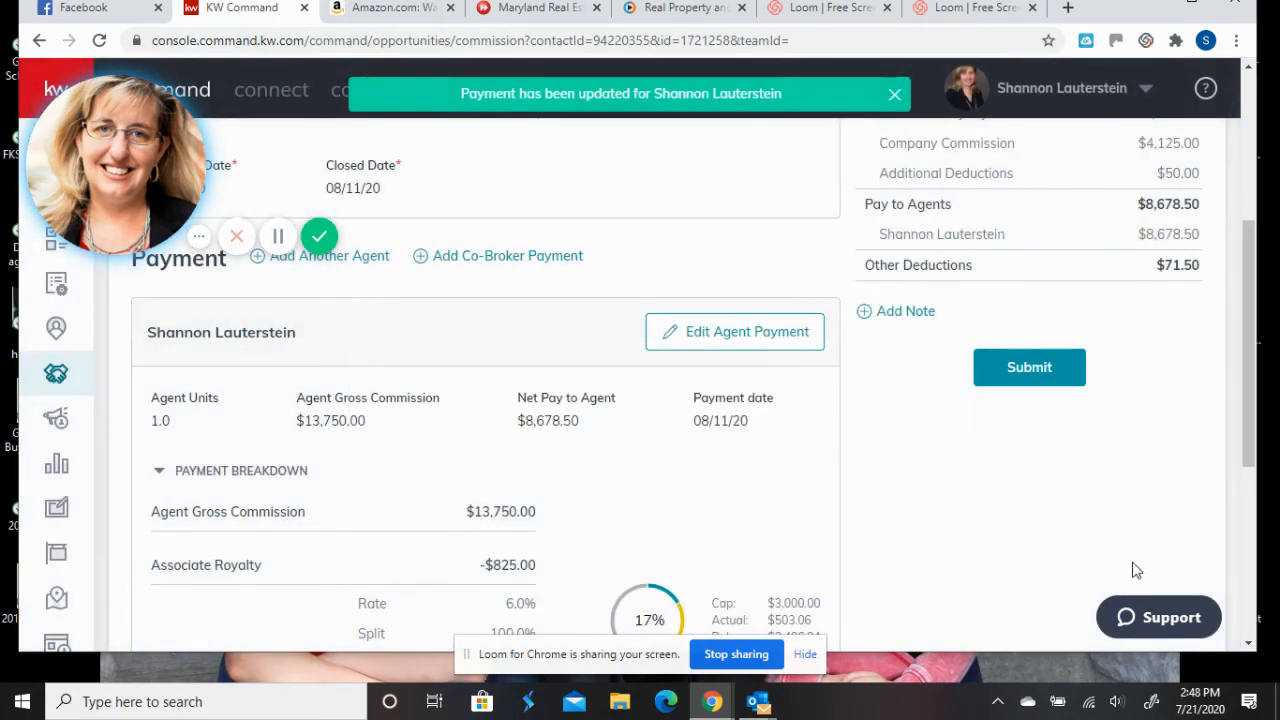
pyautogui.scroll(2, 835, 543)
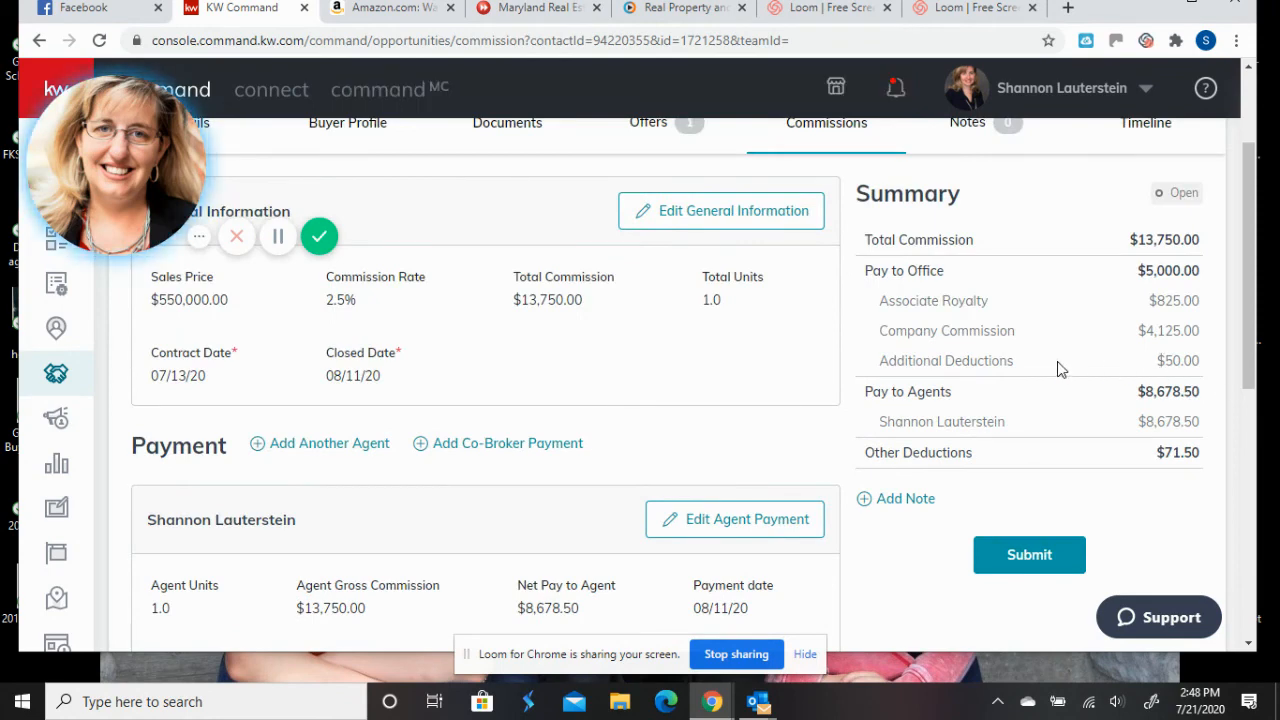
pyautogui.scroll(-7, 674, 392)
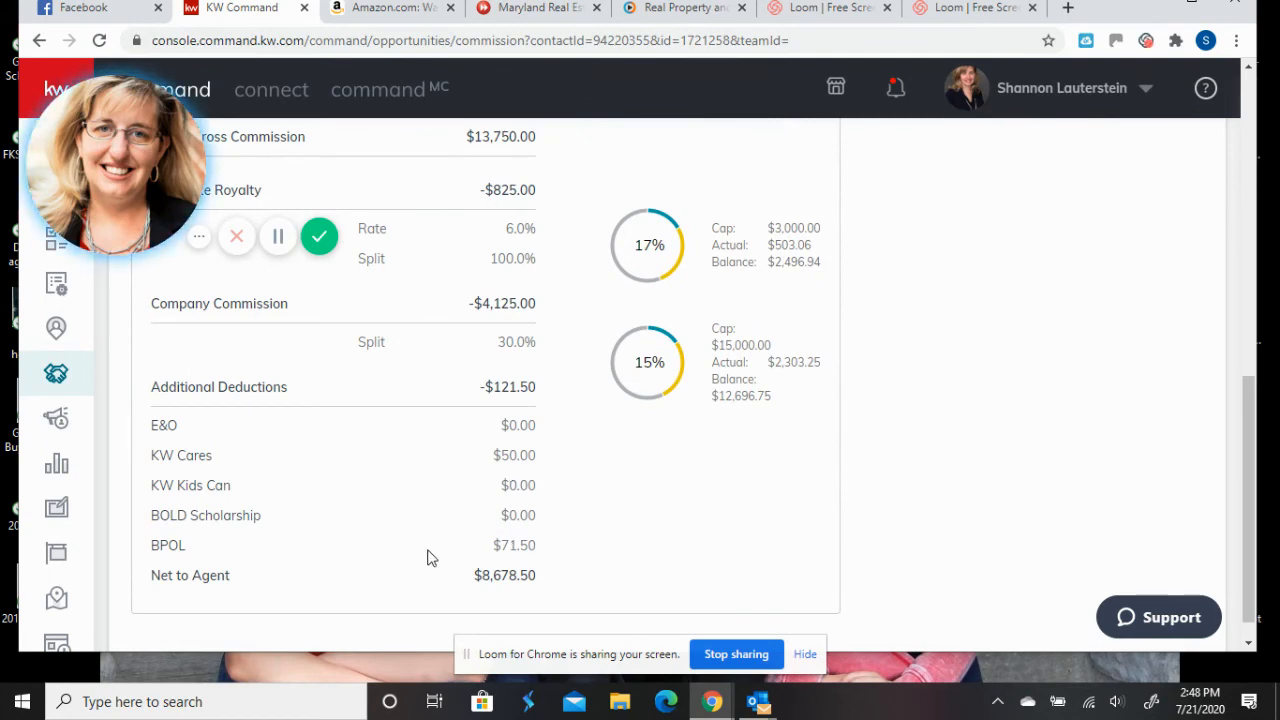
pyautogui.scroll(2, 428, 557)
pyautogui.scroll(4, 428, 557)
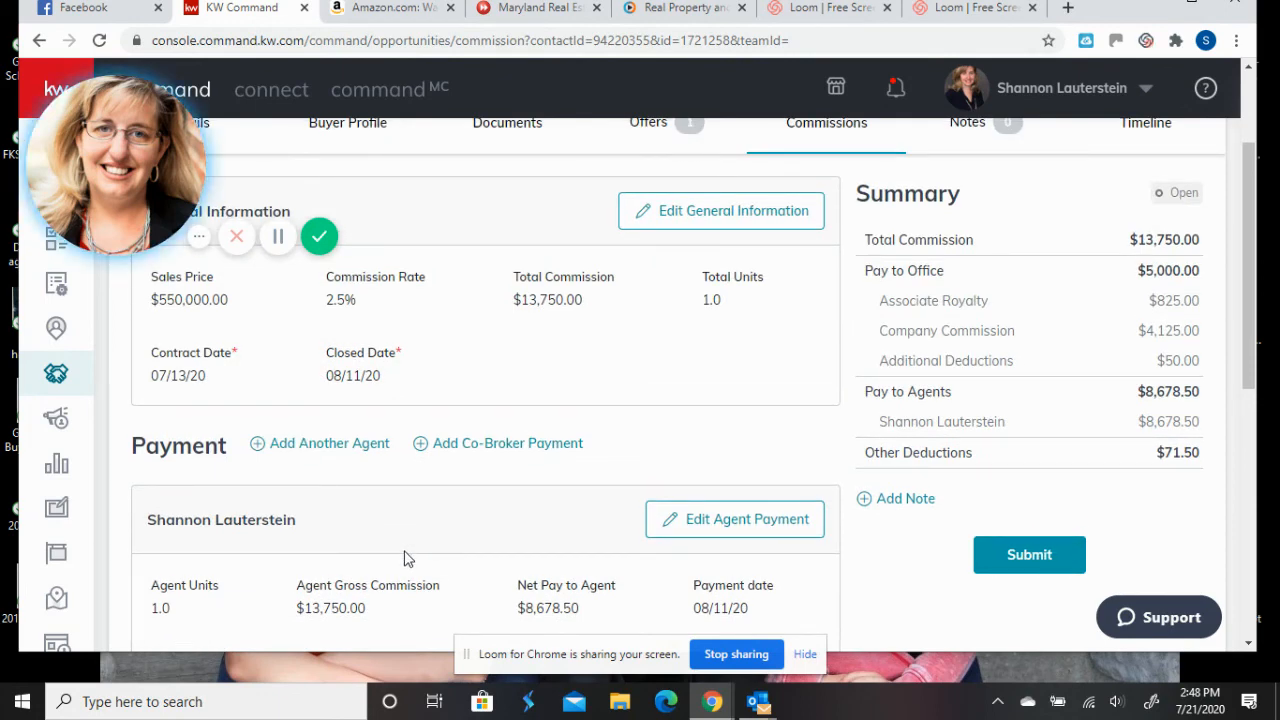
pyautogui.click(333, 444)
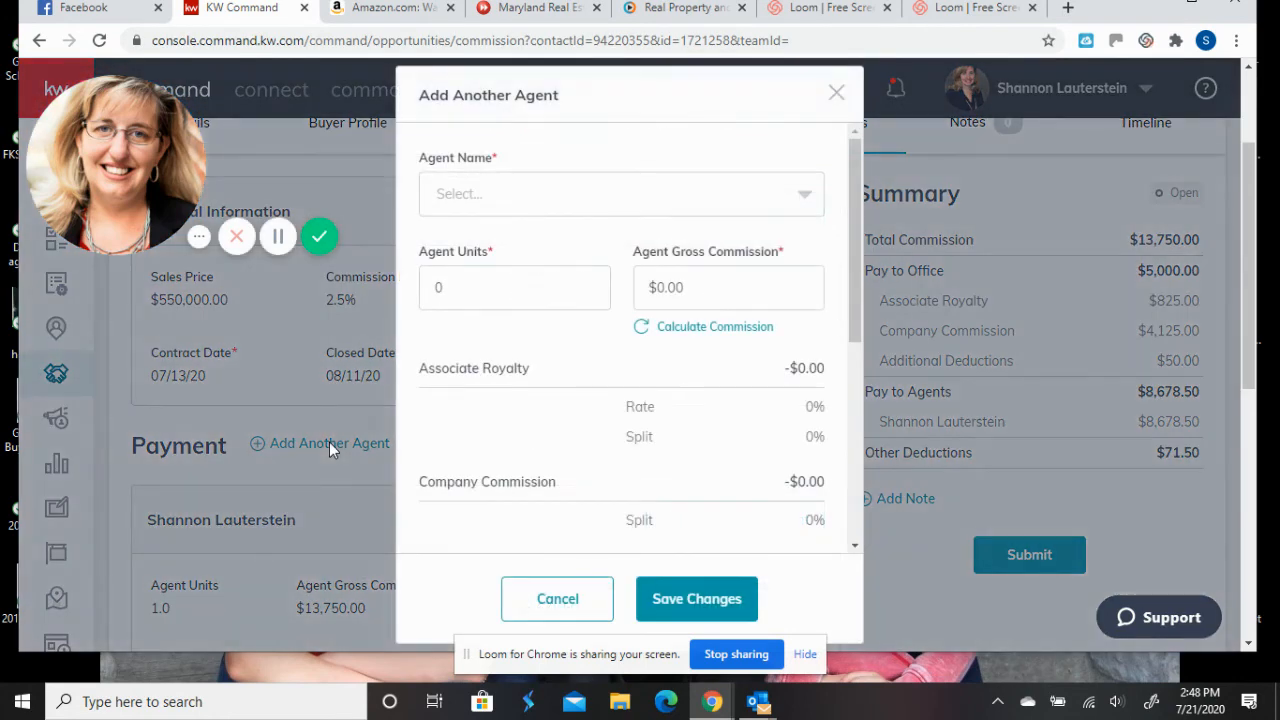
pyautogui.click(798, 210)
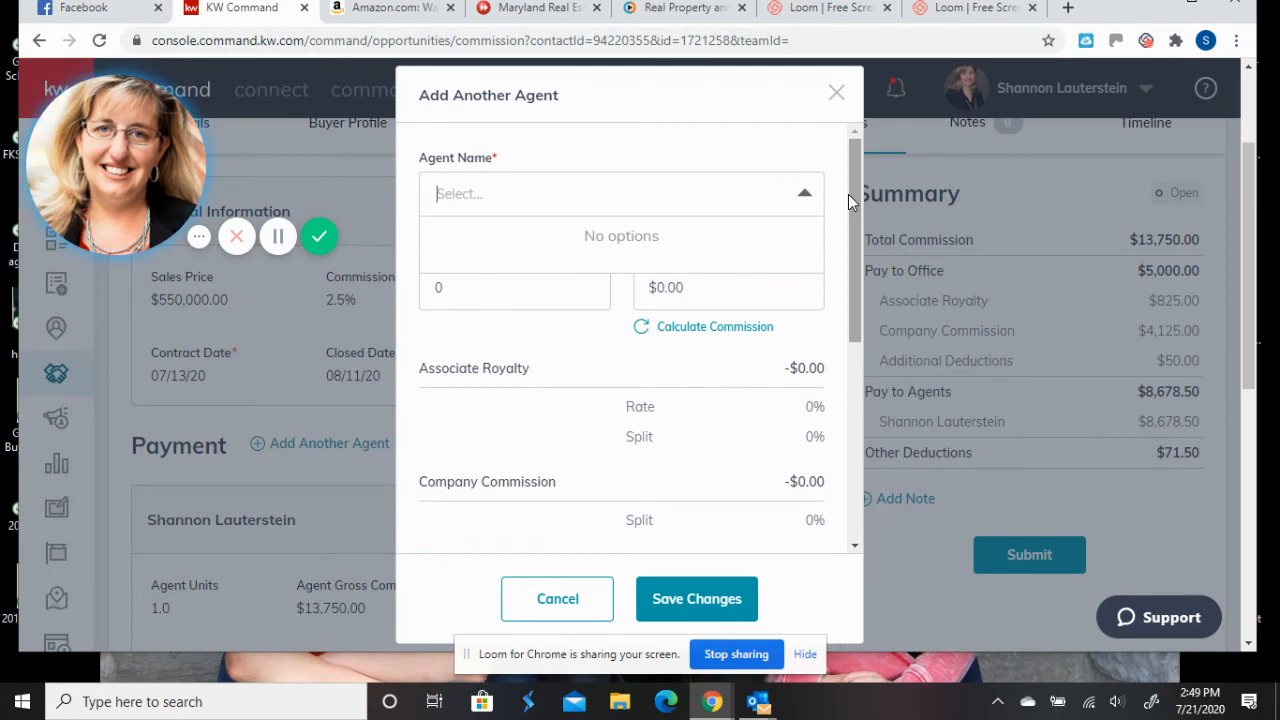
pyautogui.write('karol')
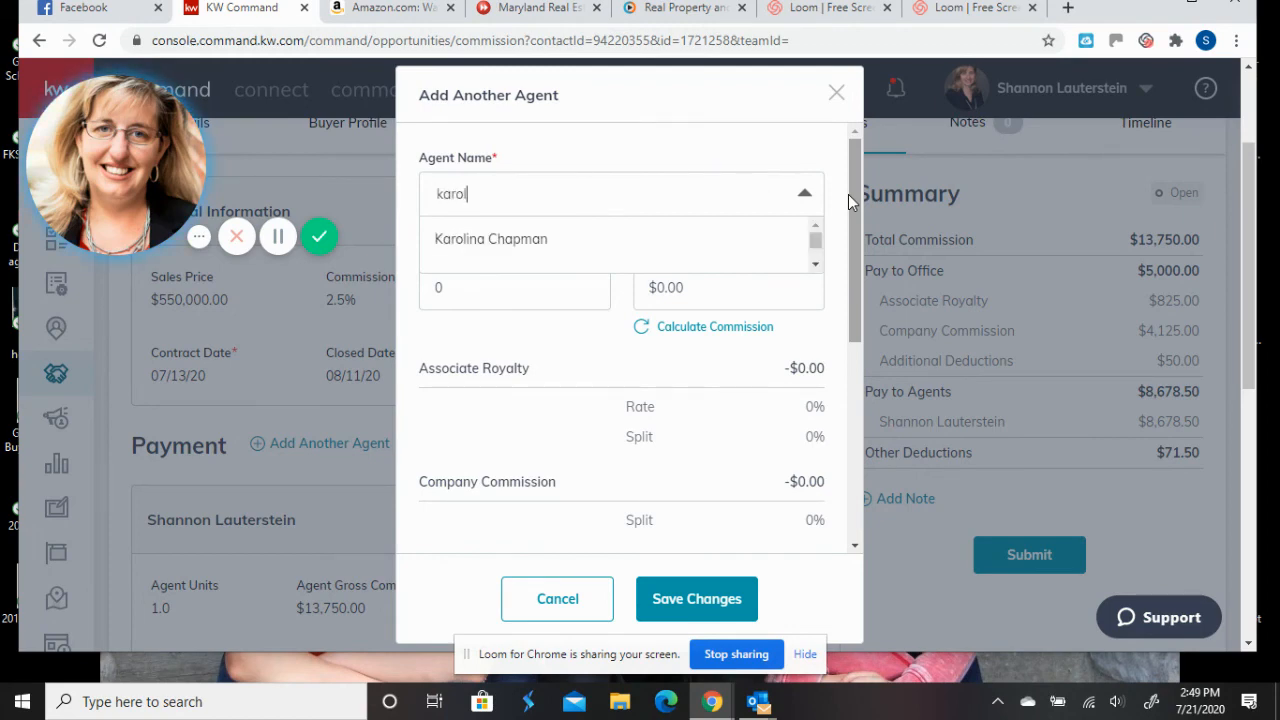
pyautogui.write('im')
pyautogui.press('BackSpace')
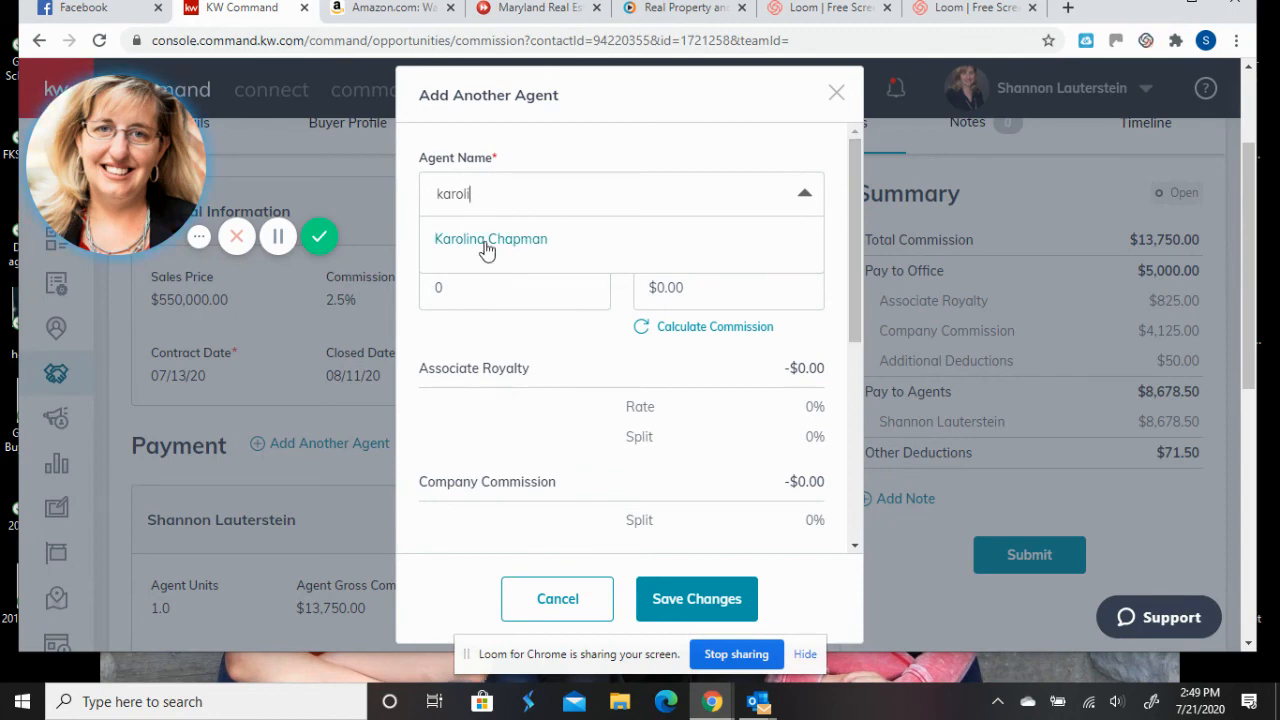
pyautogui.click(547, 605)
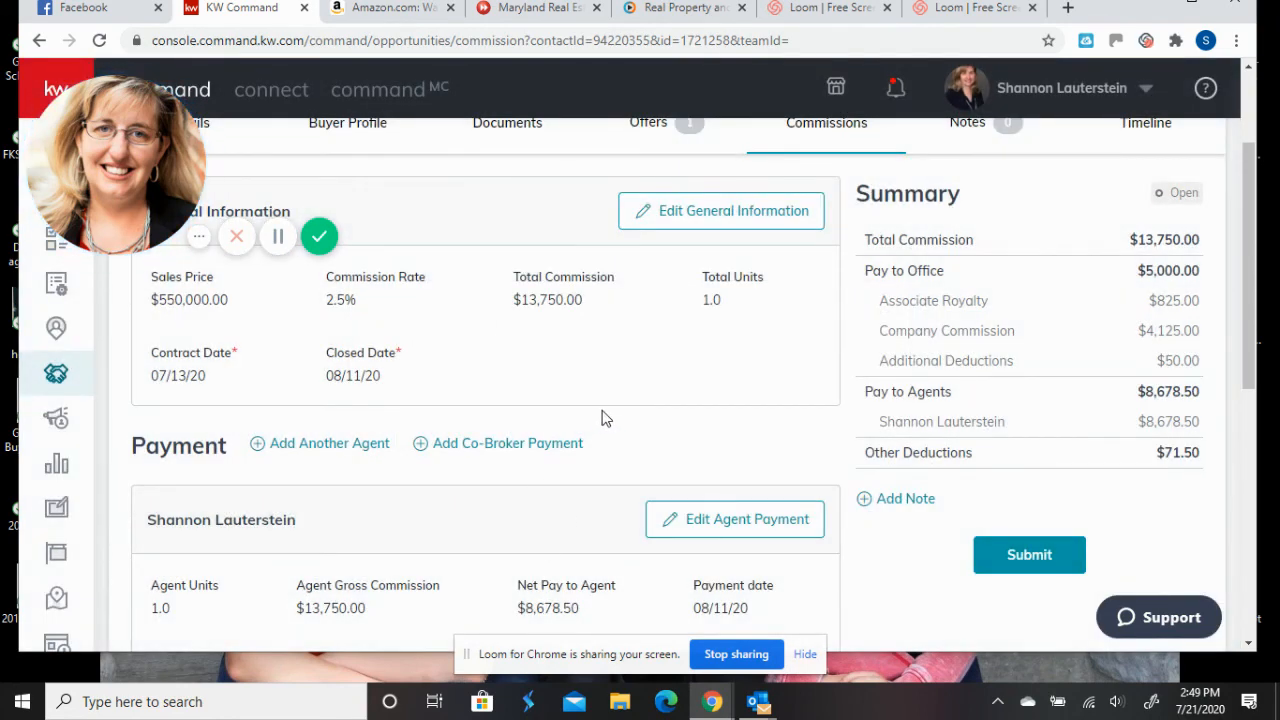
pyautogui.scroll(1, 607, 416)
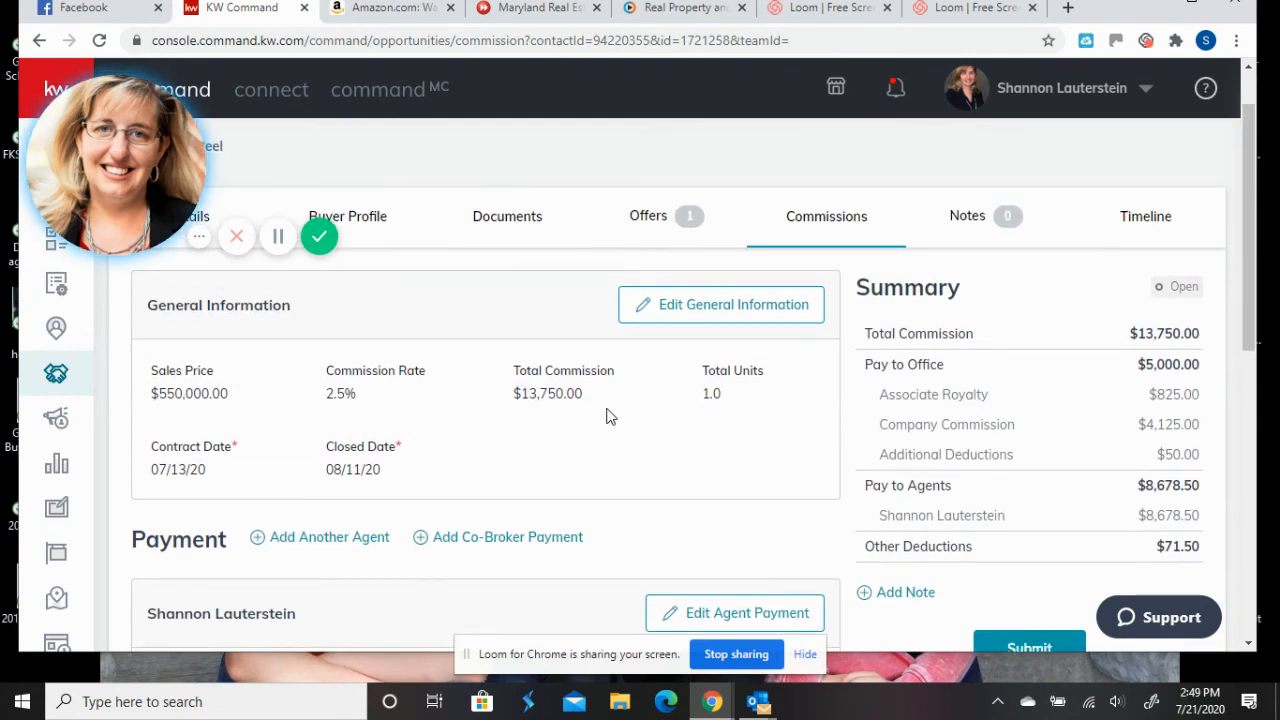
pyautogui.scroll(-1, 679, 467)
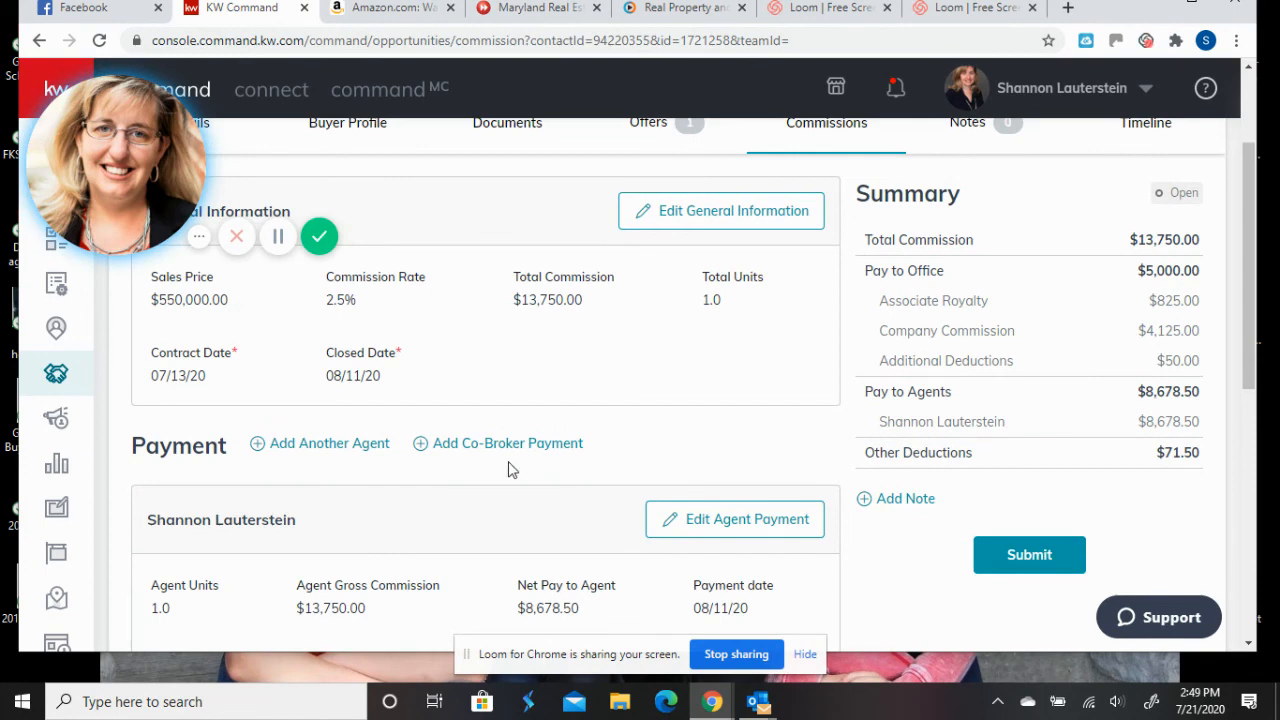
pyautogui.scroll(1, 508, 470)
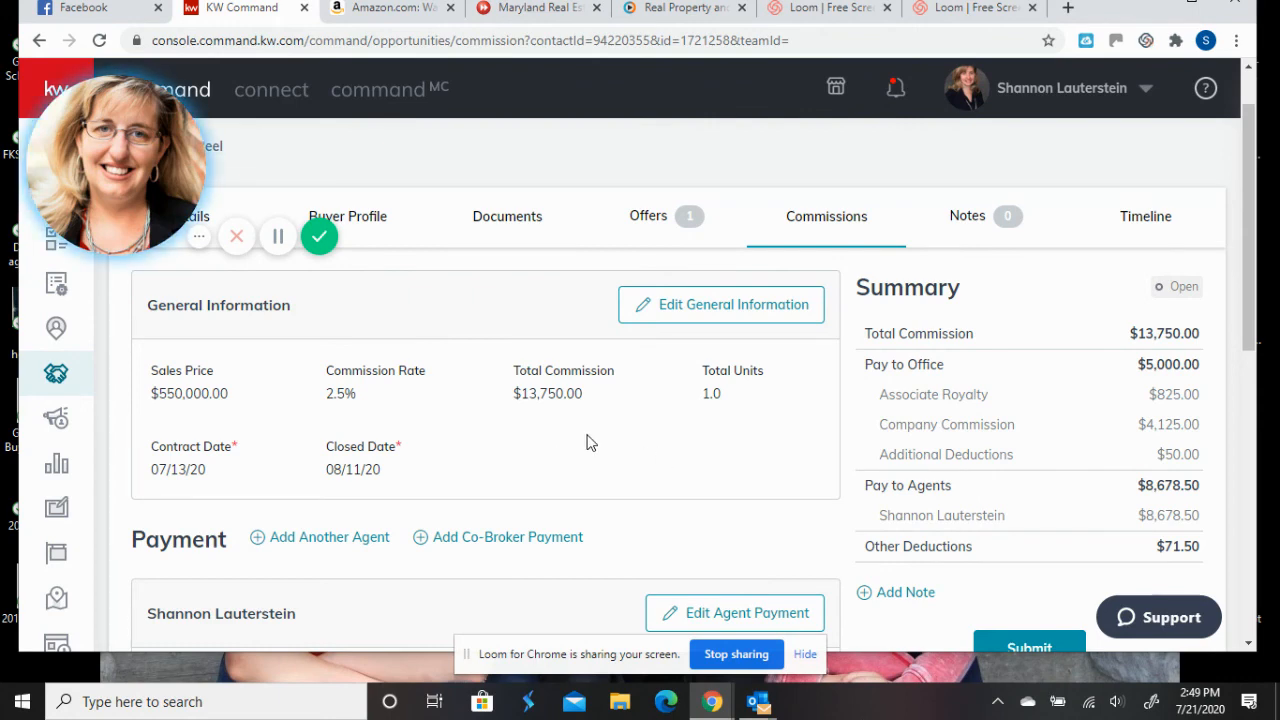
pyautogui.scroll(-4, 590, 443)
pyautogui.scroll(-3, 590, 443)
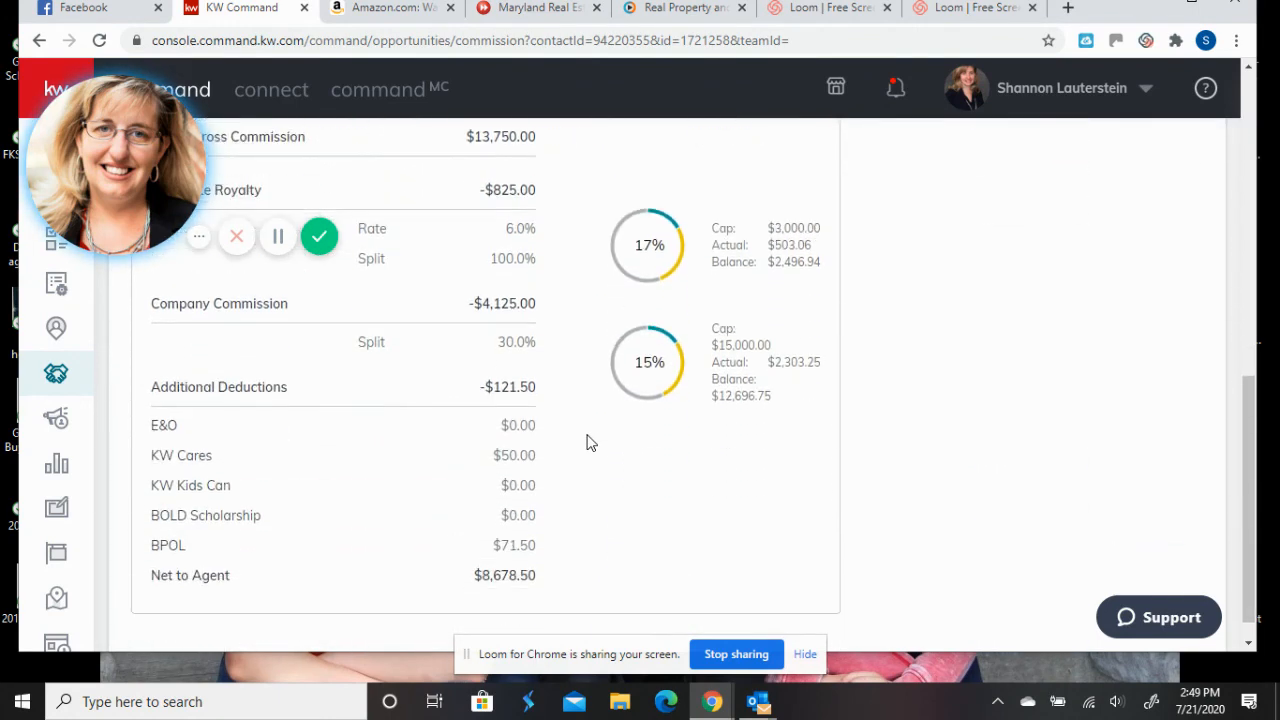
pyautogui.scroll(-1, 590, 443)
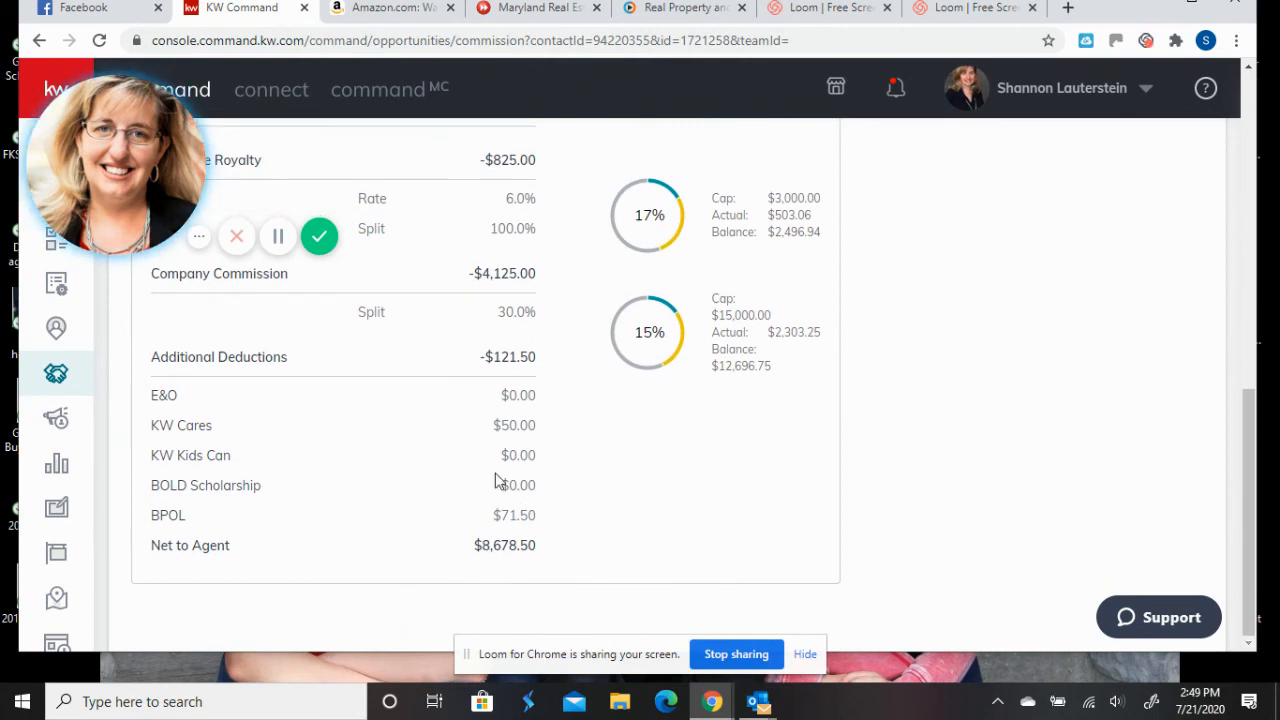
pyautogui.scroll(8, 503, 537)
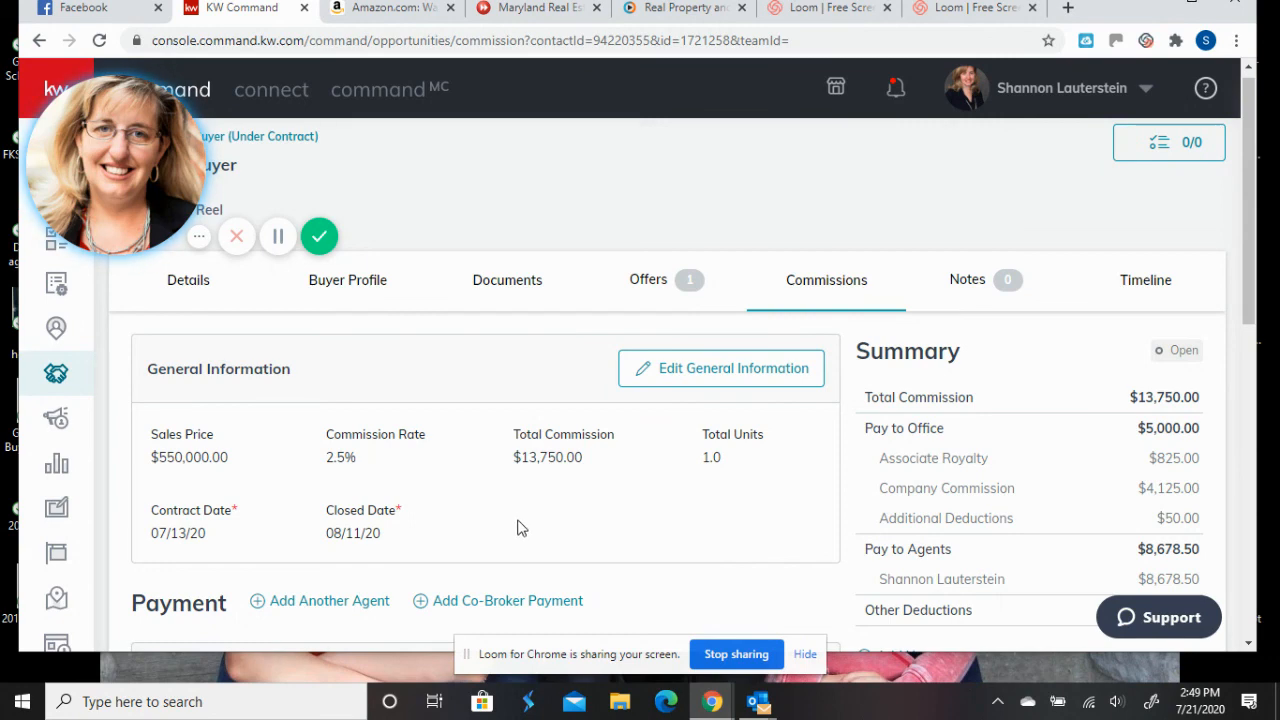
pyautogui.scroll(-1, 617, 531)
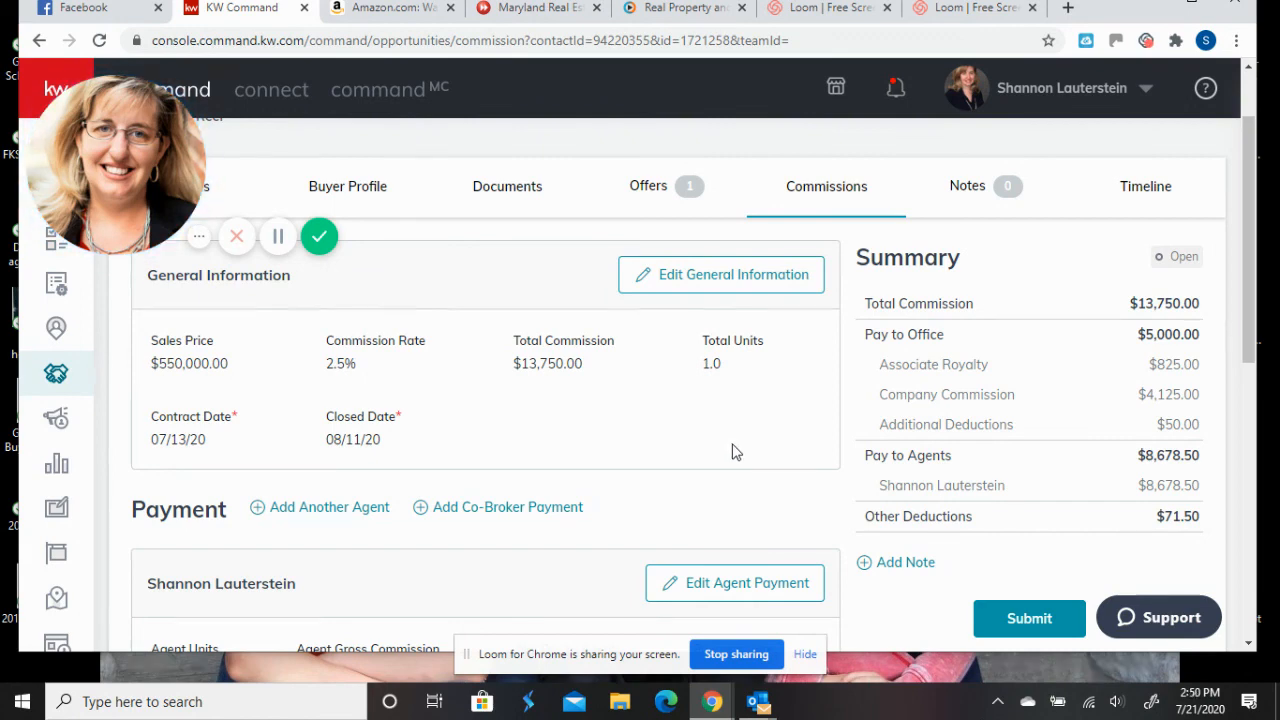
pyautogui.scroll(-1, 733, 450)
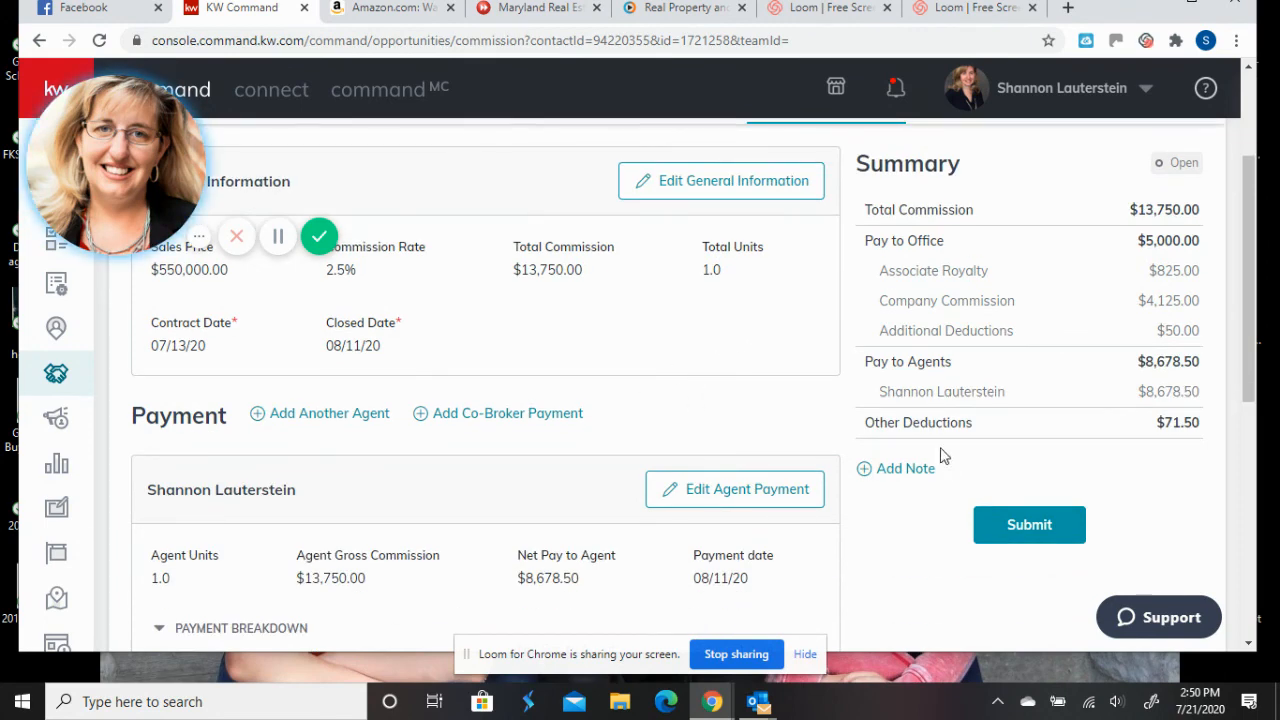
# - Submit the commission so it is marked Submitted and under MCA review
pyautogui.click(1038, 532)
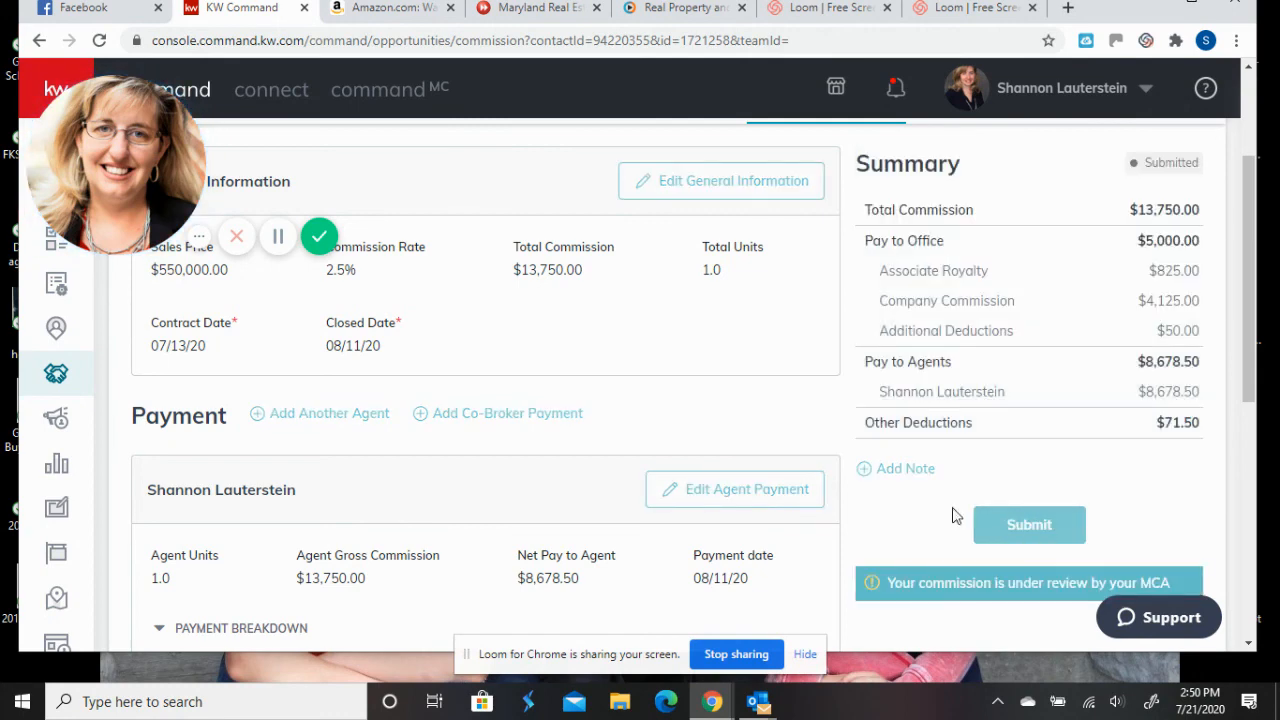
pyautogui.scroll(-1, 938, 508)
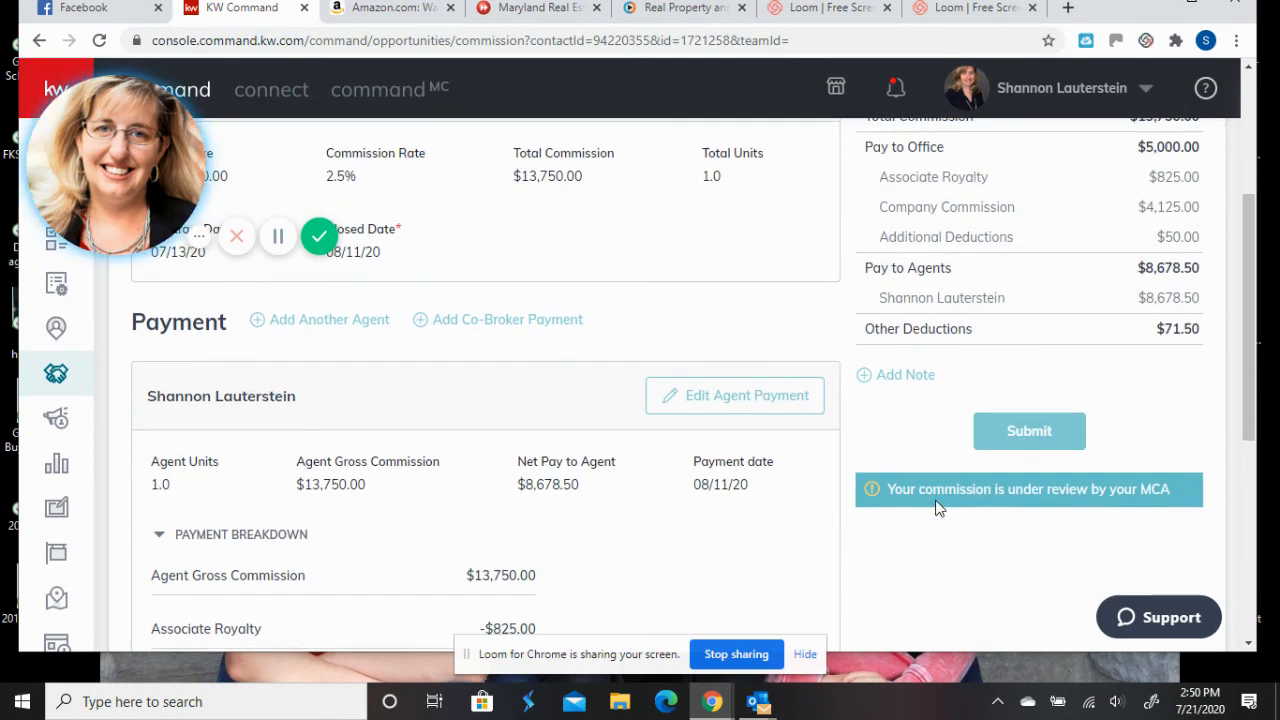